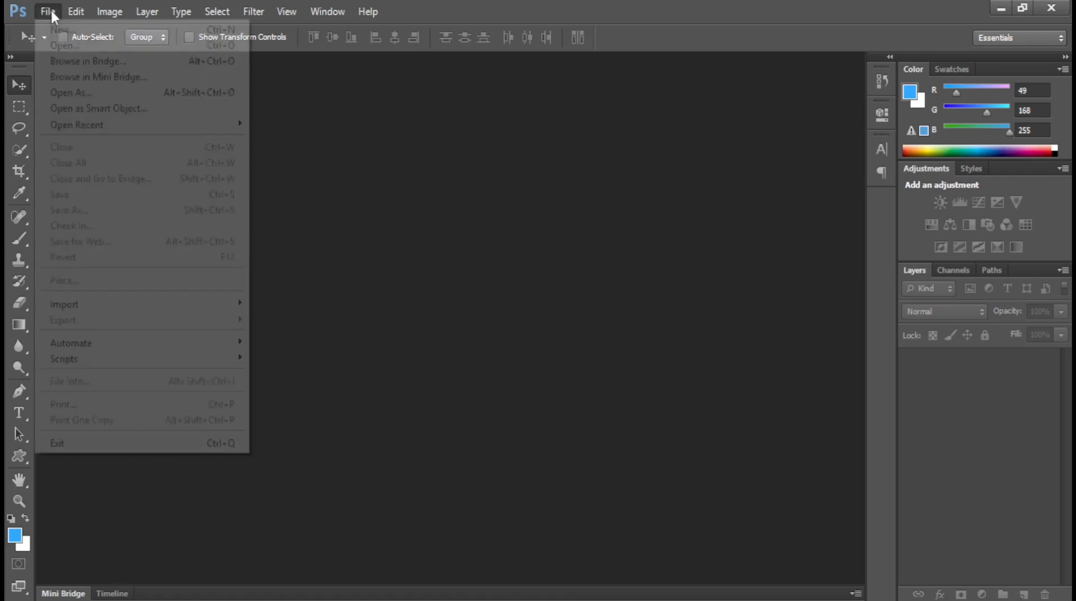
# Step: Create a new document from the Photo preset, Landscape 2 x 3 at 300 pixels/inch, and fit it to the view
pyautogui.click(61, 33)
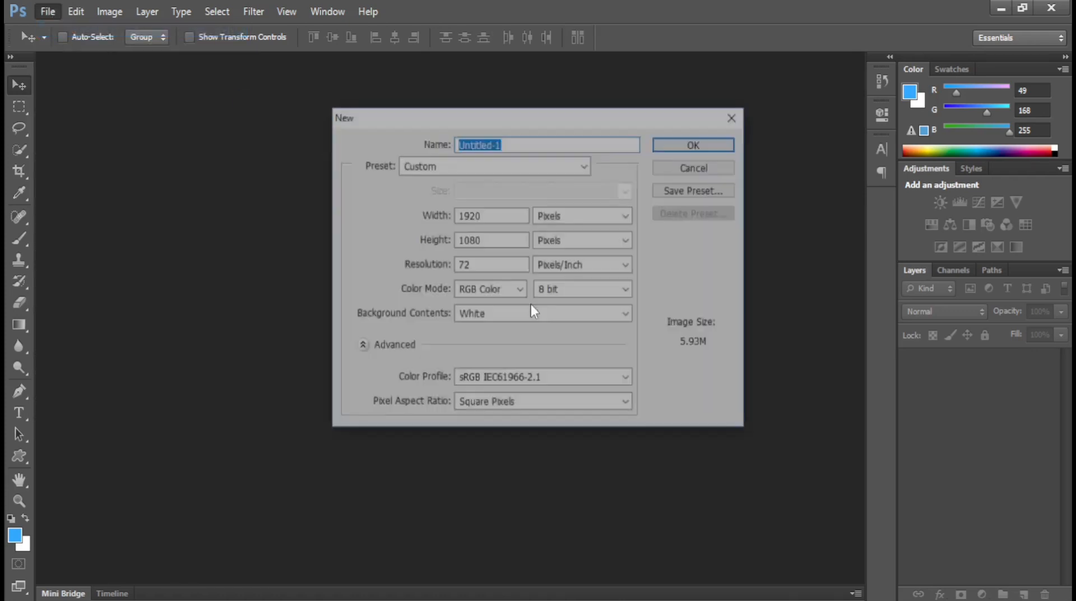
pyautogui.click(585, 165)
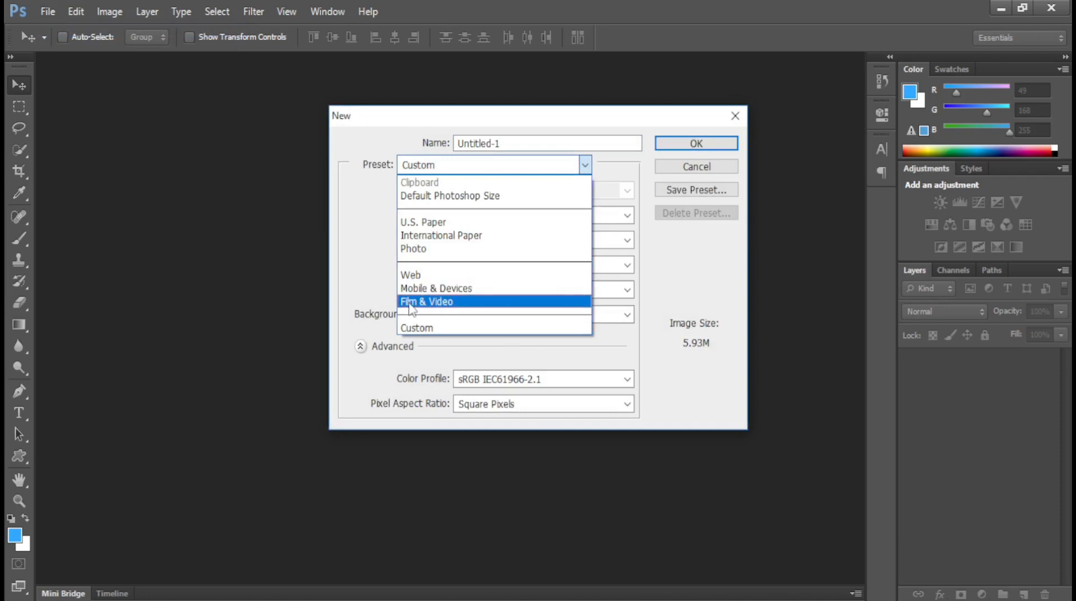
pyautogui.click(413, 248)
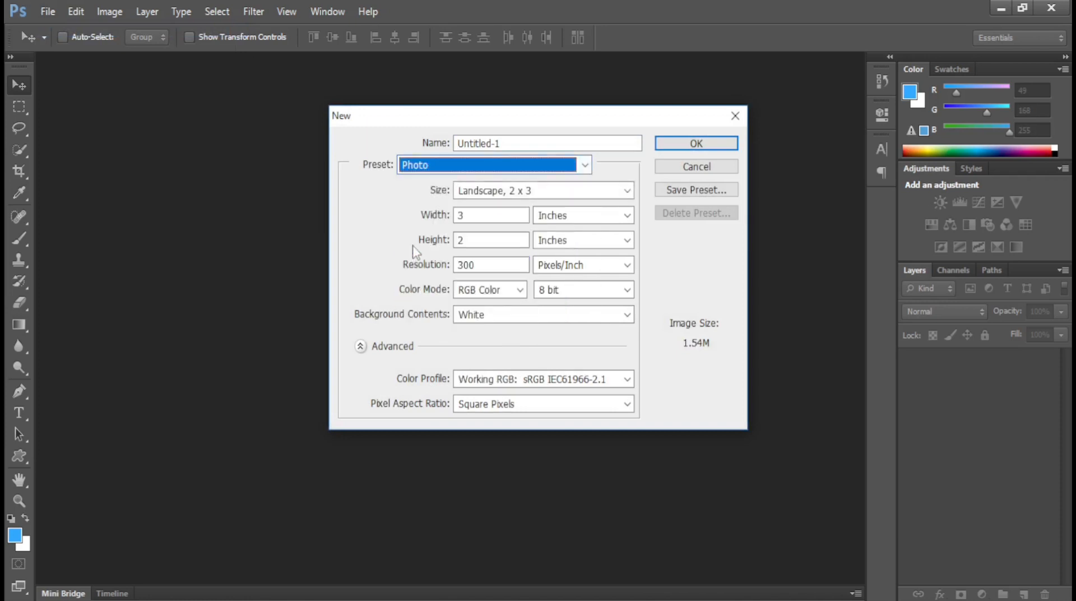
pyautogui.click(689, 144)
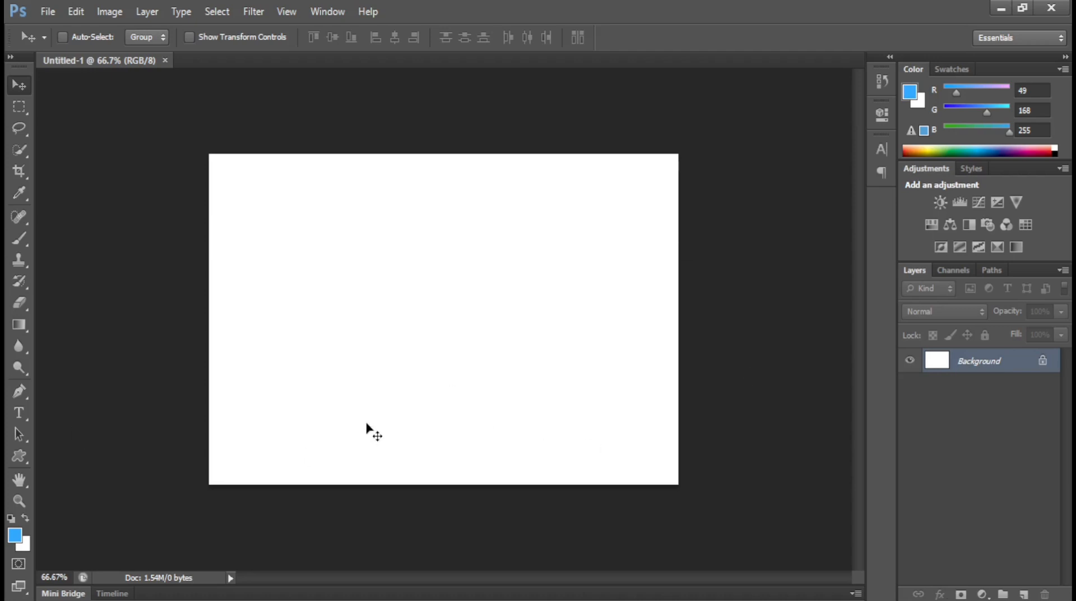
pyautogui.hotkey('ctrl', '0')
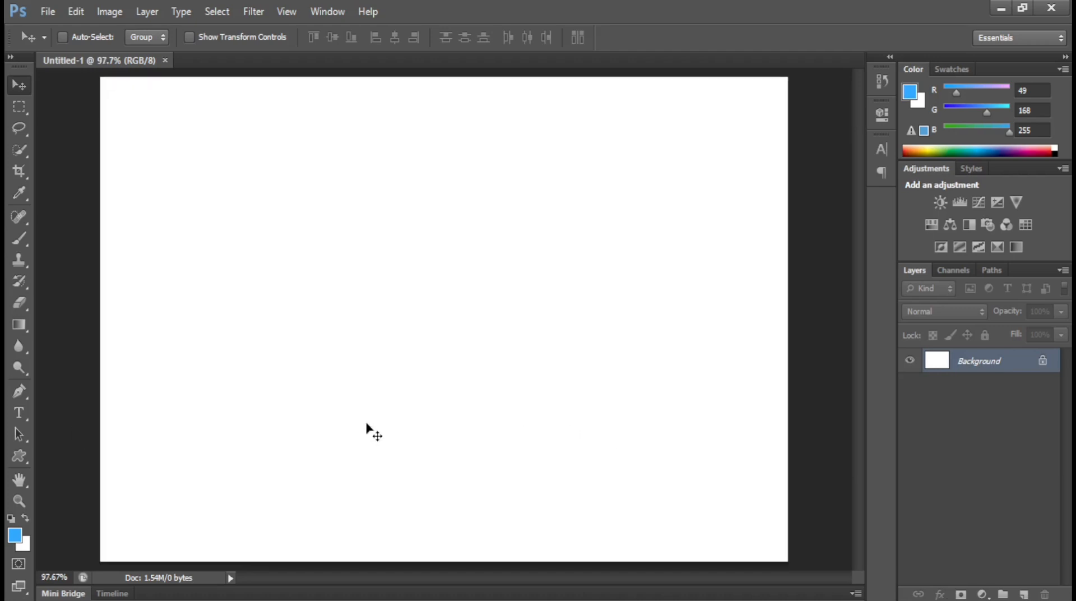
# Step: Place the floodlit stadium image vu5lwOjHqS and enlarge it to cover the whole canvas
pyautogui.click(48, 13)
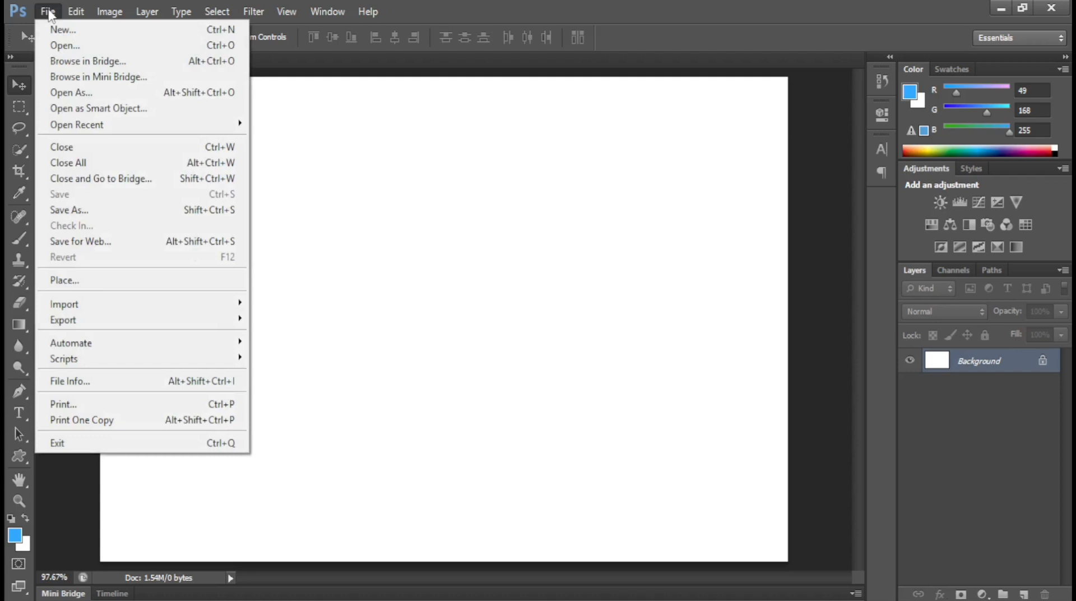
pyautogui.click(79, 280)
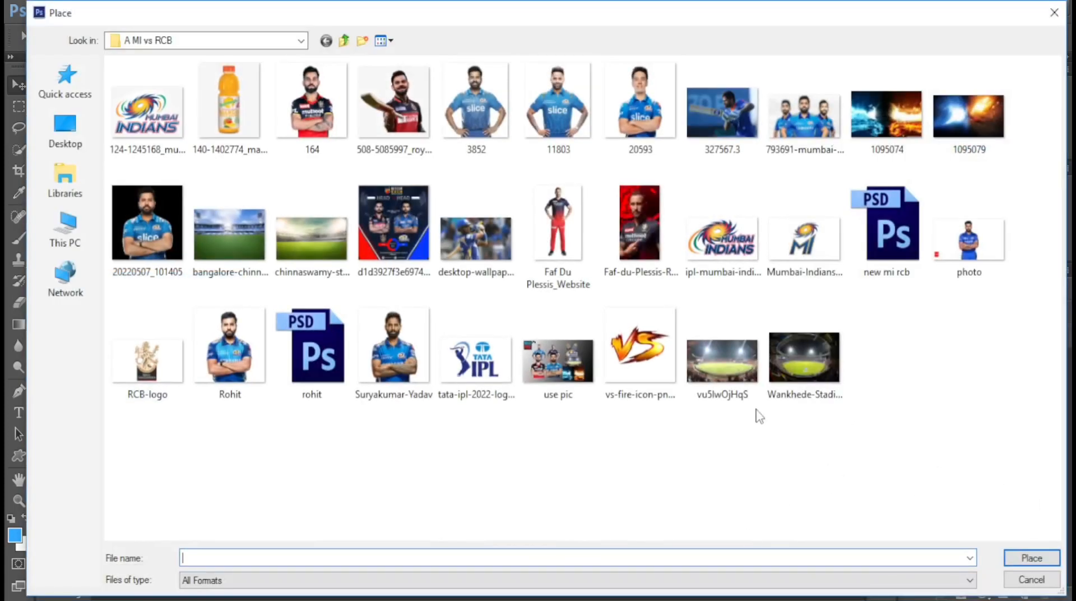
pyautogui.doubleClick(738, 376)
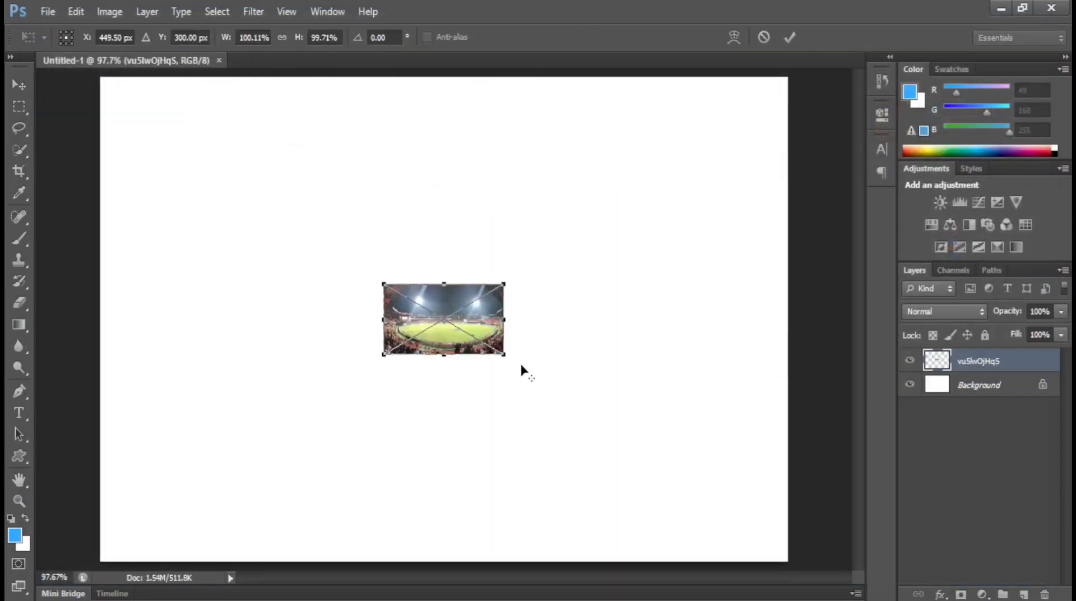
pyautogui.moveTo(507, 358); pyautogui.dragTo(851, 560)
pyautogui.press('Return')
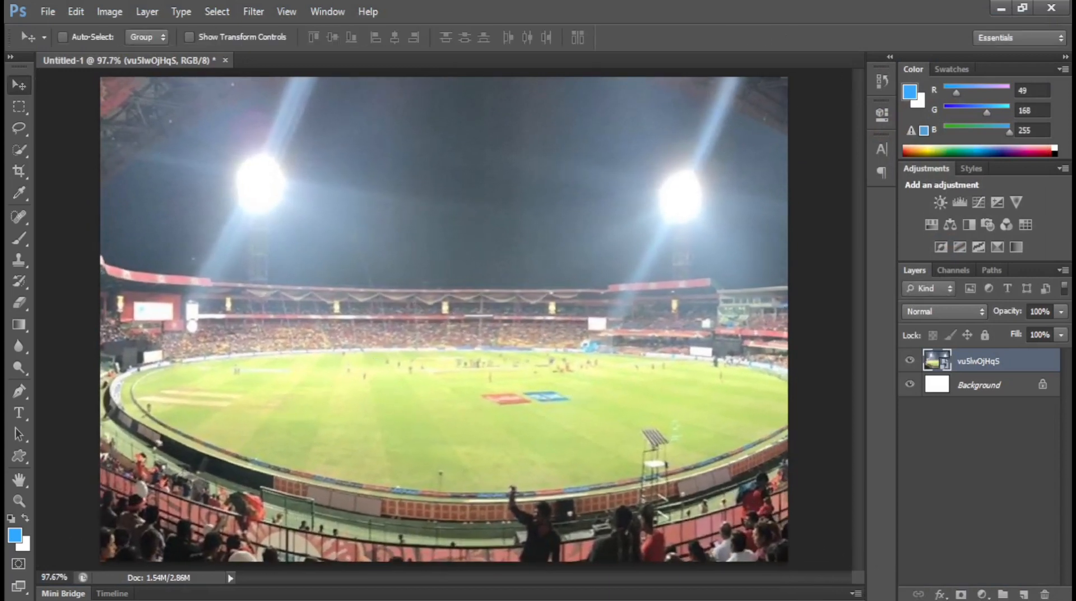
# Step: Nudge the stadium image slightly to the left on the canvas
pyautogui.press('Left')
pyautogui.press('Left')
pyautogui.press('Left')
pyautogui.press('Left')
pyautogui.press('Left')
pyautogui.press('Left')
pyautogui.press('Left')
pyautogui.press('Left')
pyautogui.press('Left')
pyautogui.press('Left')
pyautogui.press('Left')
pyautogui.press('Left')
pyautogui.press('Left')
pyautogui.press('Left')
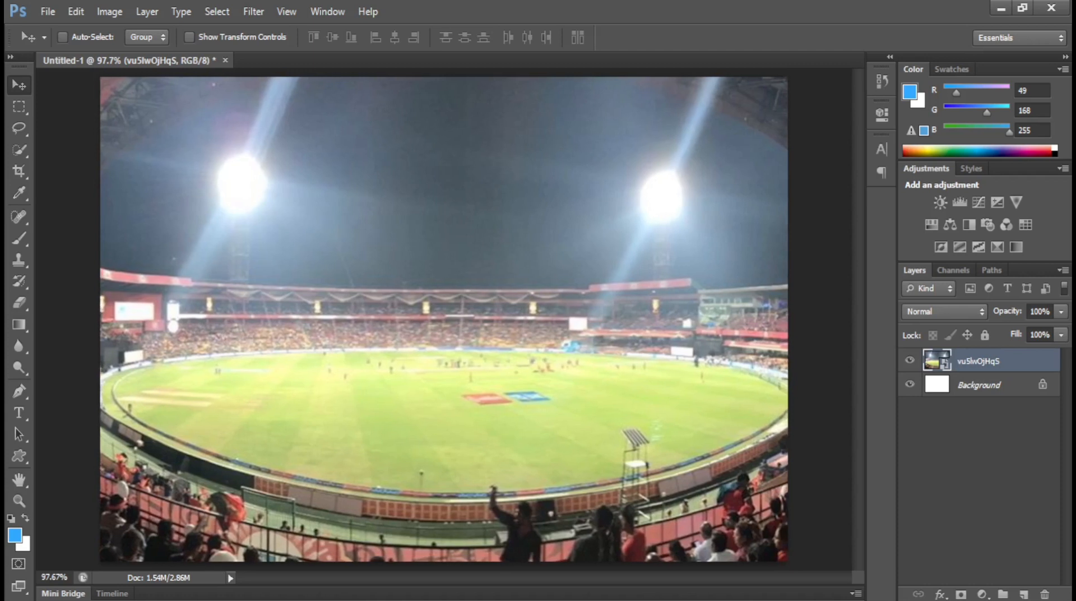
pyautogui.press('Left')
pyautogui.press('Left')
pyautogui.press('Left')
pyautogui.press('Left')
pyautogui.press('Left')
pyautogui.press('Left')
pyautogui.press('Left')
pyautogui.press('Left')
pyautogui.press('Left')
pyautogui.press('Left')
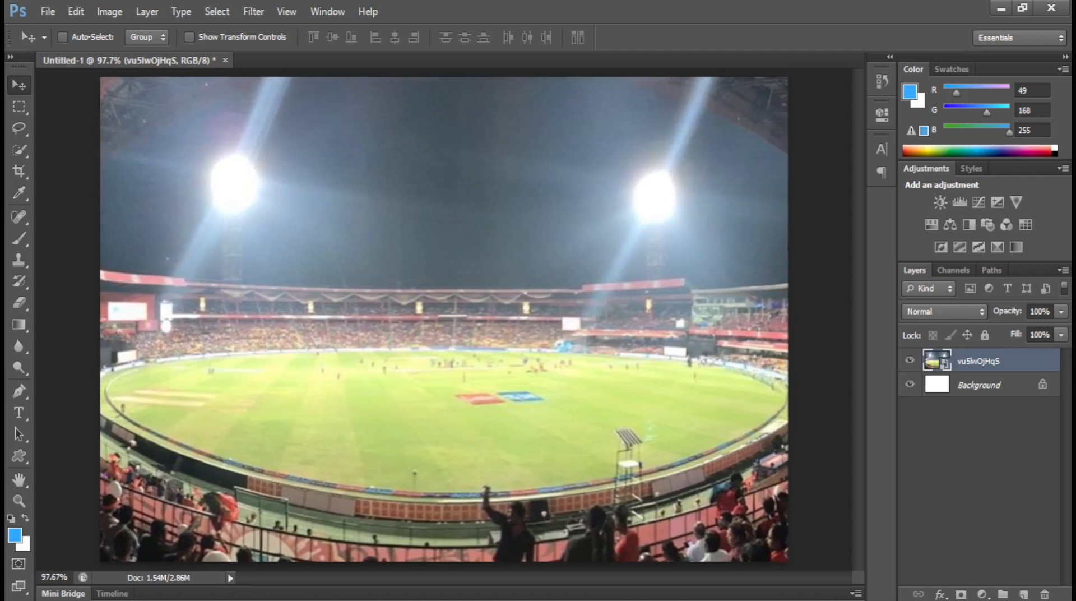
# Step: Place the rohit PSD cutout, scale it down and position it over the left part of the stadium
pyautogui.click(50, 11)
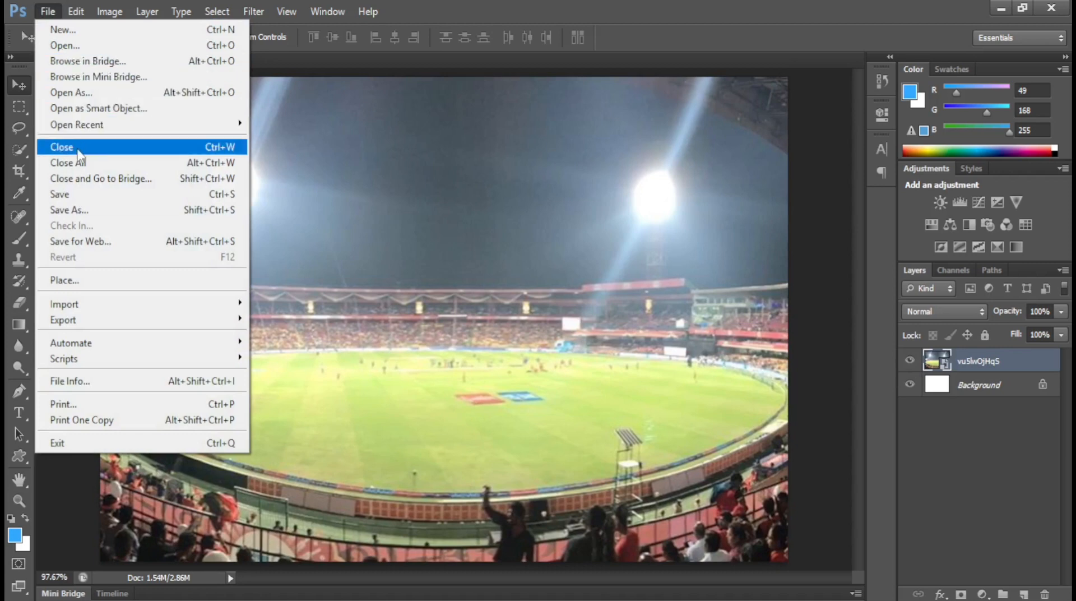
pyautogui.click(82, 280)
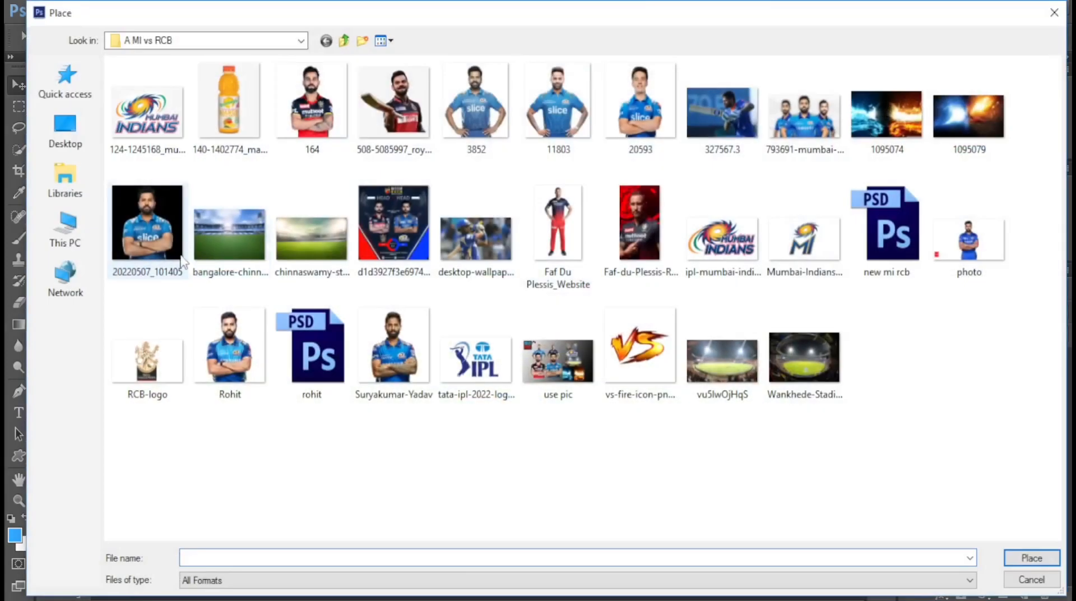
pyautogui.doubleClick(314, 345)
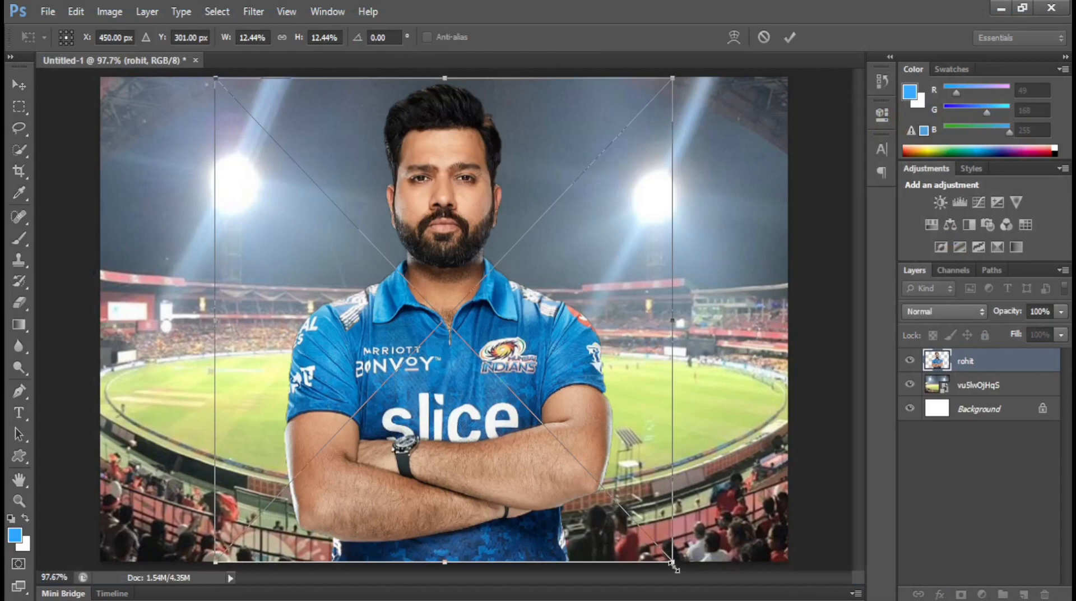
pyautogui.moveTo(674, 565); pyautogui.dragTo(602, 495)
pyautogui.press('Return')
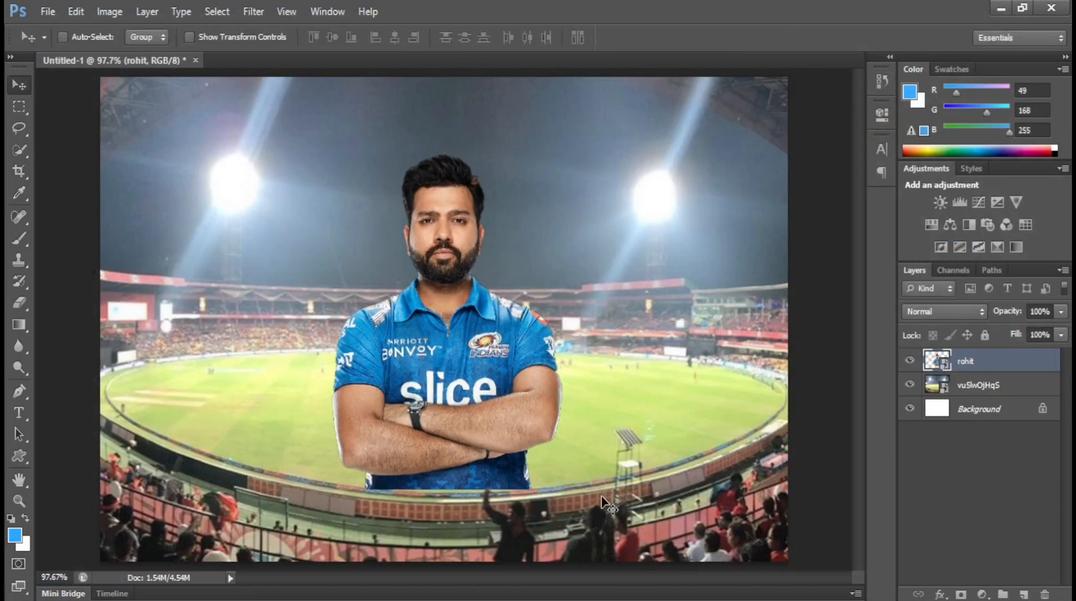
pyautogui.moveTo(521, 457); pyautogui.dragTo(365, 445)
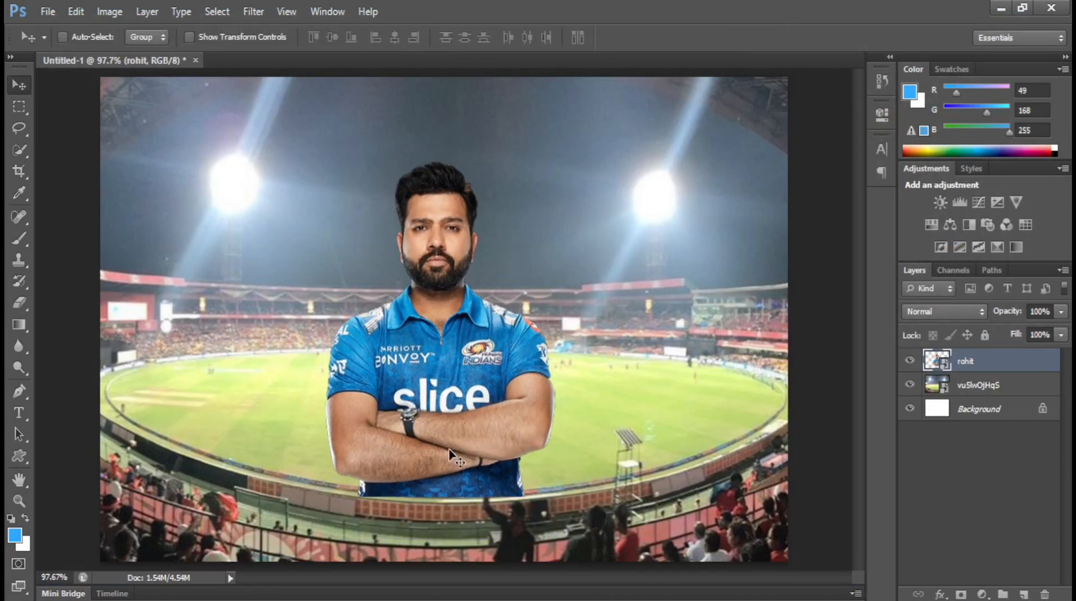
pyautogui.moveTo(479, 463); pyautogui.dragTo(298, 462)
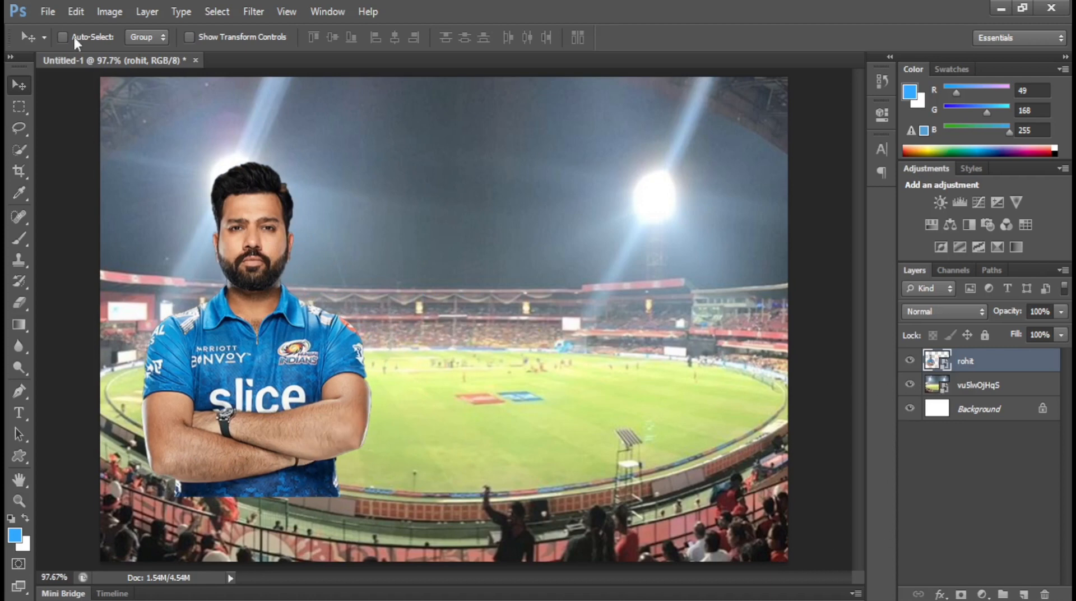
# Step: Place image 164 of the player in the red and navy jersey and scale it down to match the blue-jersey player
pyautogui.click(45, 15)
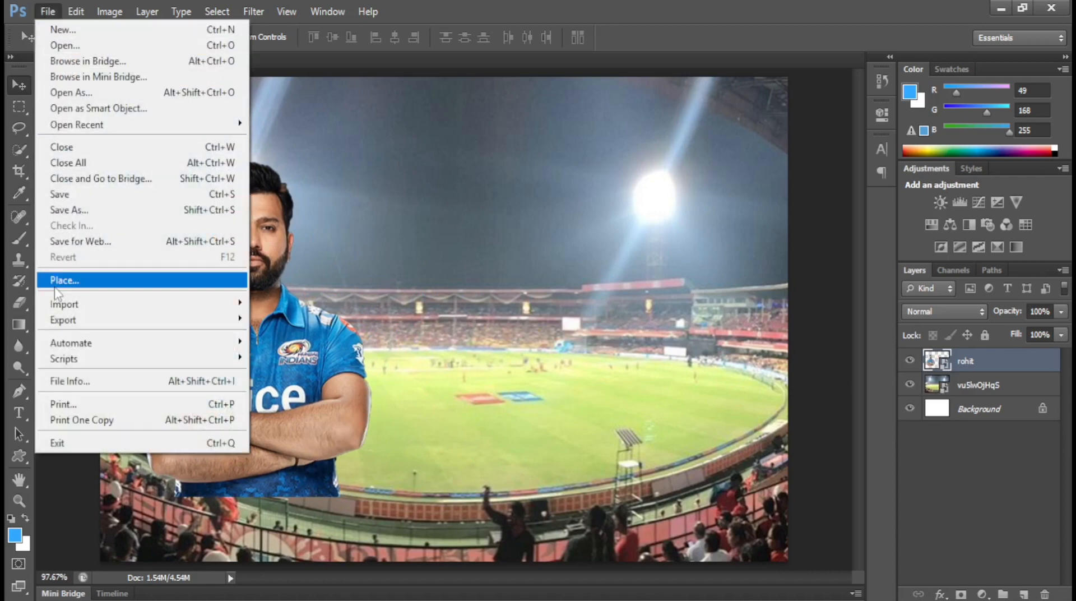
pyautogui.click(64, 280)
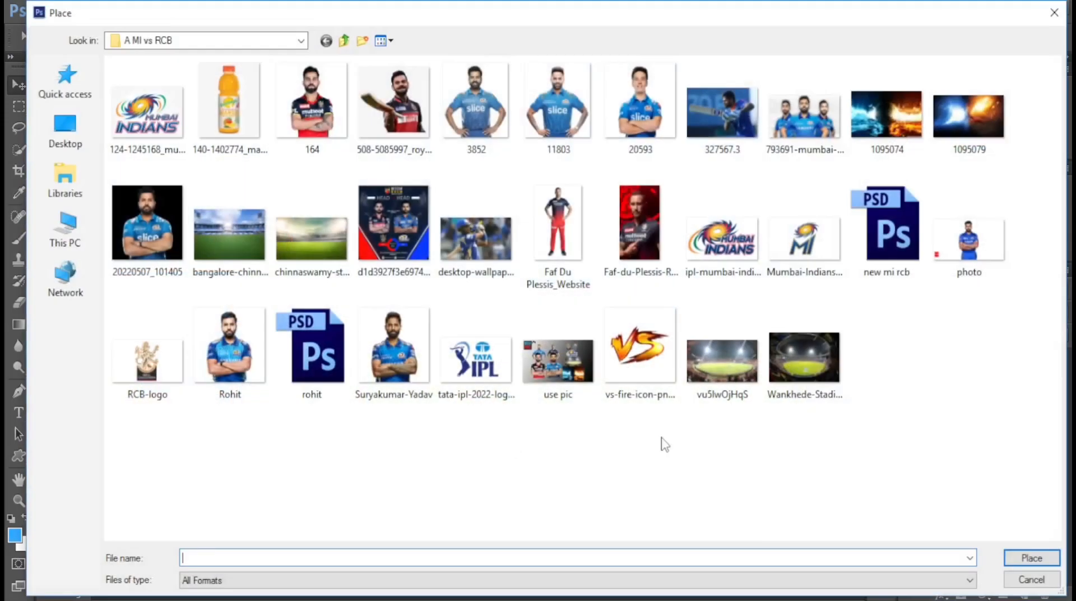
pyautogui.doubleClick(308, 120)
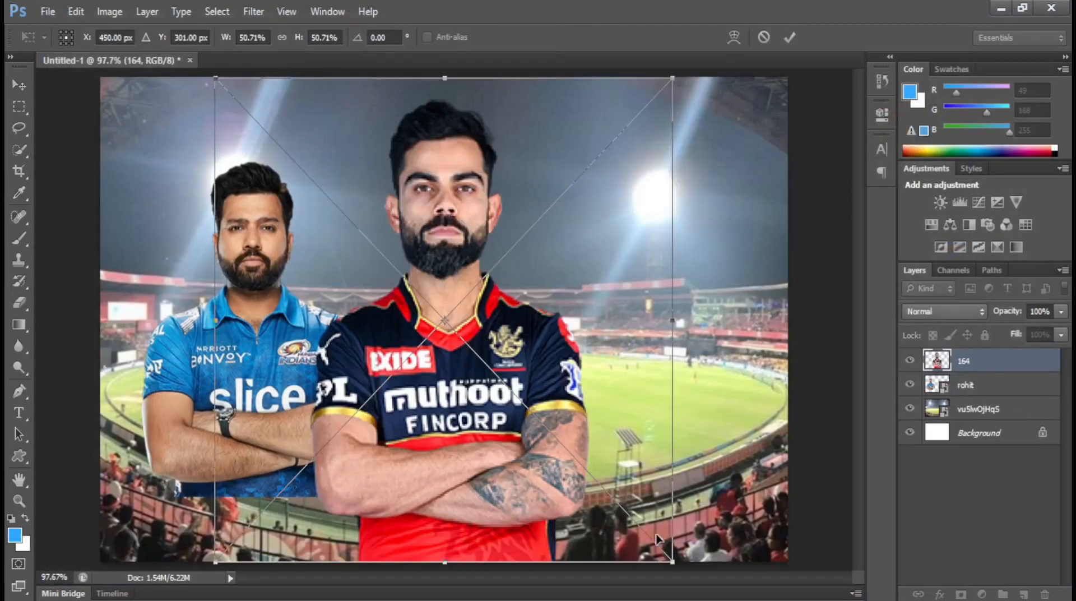
pyautogui.moveTo(673, 561); pyautogui.dragTo(600, 518)
pyautogui.press('Return')
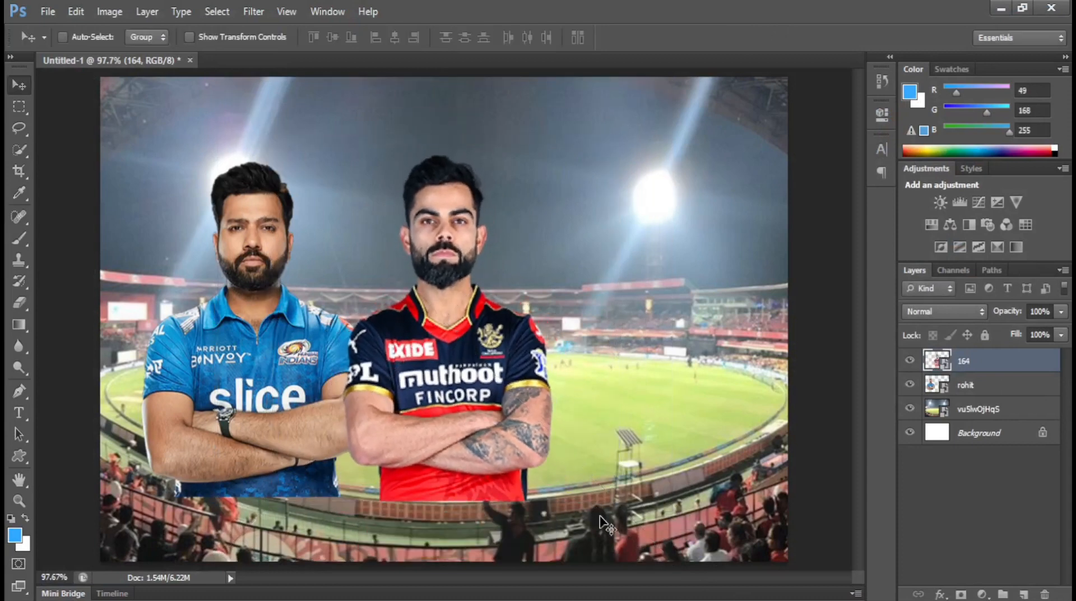
# Step: Move the red-jersey player horizontally to the right part of the stadium, opposite the blue-jersey player
pyautogui.hotkey('shift', 'Right')
pyautogui.hotkey('shift', 'Right')
pyautogui.hotkey('shift', 'Right')
pyautogui.hotkey('shift', 'Right')
pyautogui.hotkey('shift', 'Right')
pyautogui.hotkey('shift', 'Right')
pyautogui.hotkey('shift', 'Right')
pyautogui.hotkey('shift', 'Right')
pyautogui.hotkey('shift', 'Right')
pyautogui.hotkey('shift', 'Right')
pyautogui.hotkey('shift', 'Right')
pyautogui.hotkey('shift', 'Right')
pyautogui.hotkey('shift', 'Right')
pyautogui.hotkey('shift', 'Right')
pyautogui.hotkey('shift', 'Right')
pyautogui.hotkey('shift', 'Right')
pyautogui.hotkey('shift', 'Right')
pyautogui.hotkey('shift', 'Right')
pyautogui.hotkey('shift', 'Right')
pyautogui.hotkey('shift', 'Right')
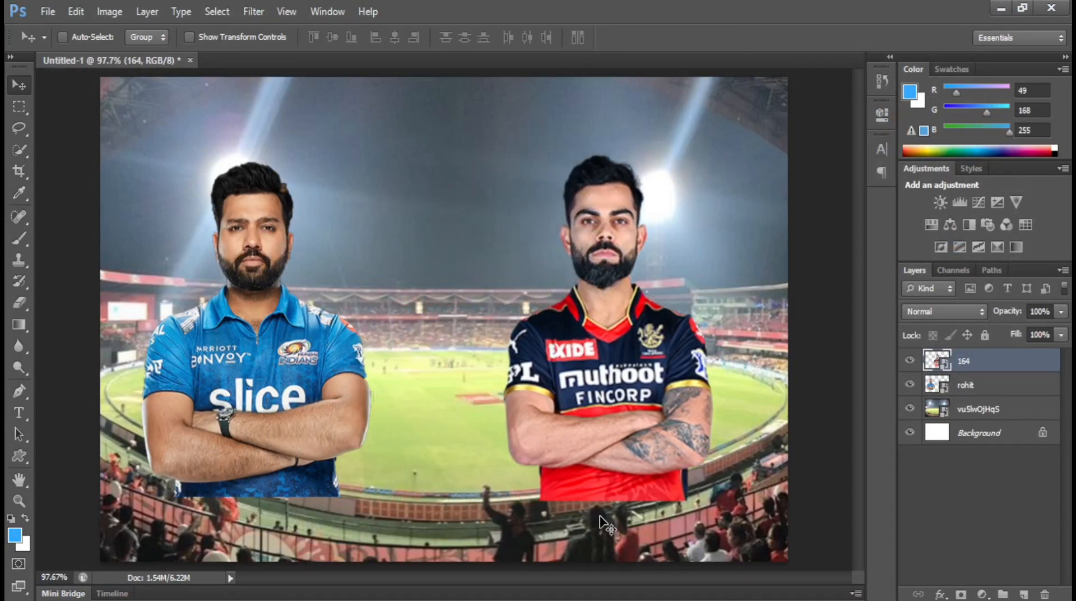
pyautogui.hotkey('shift', 'Left')
pyautogui.hotkey('shift', 'Left')
pyautogui.hotkey('shift', 'Left')
pyautogui.hotkey('shift', 'Left')
pyautogui.hotkey('shift', 'Left')
pyautogui.hotkey('shift', 'Left')
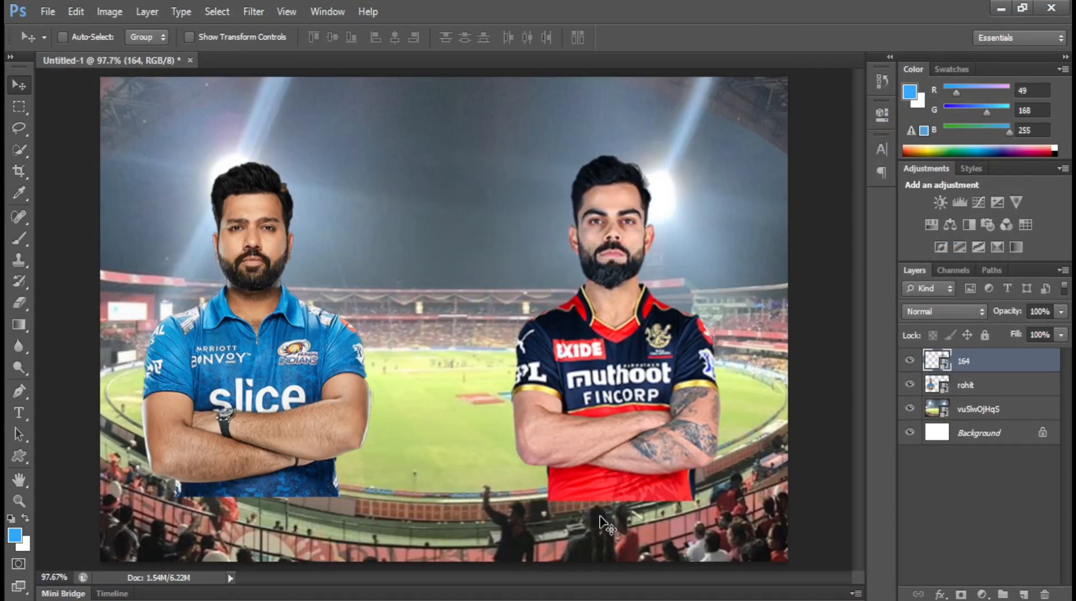
pyautogui.hotkey('shift', 'Right')
# Step: Add a new layer and draw a closed Pen path framing the canvas bottom, with slanted sides and a flat edge below the players
pyautogui.click(1024, 594)
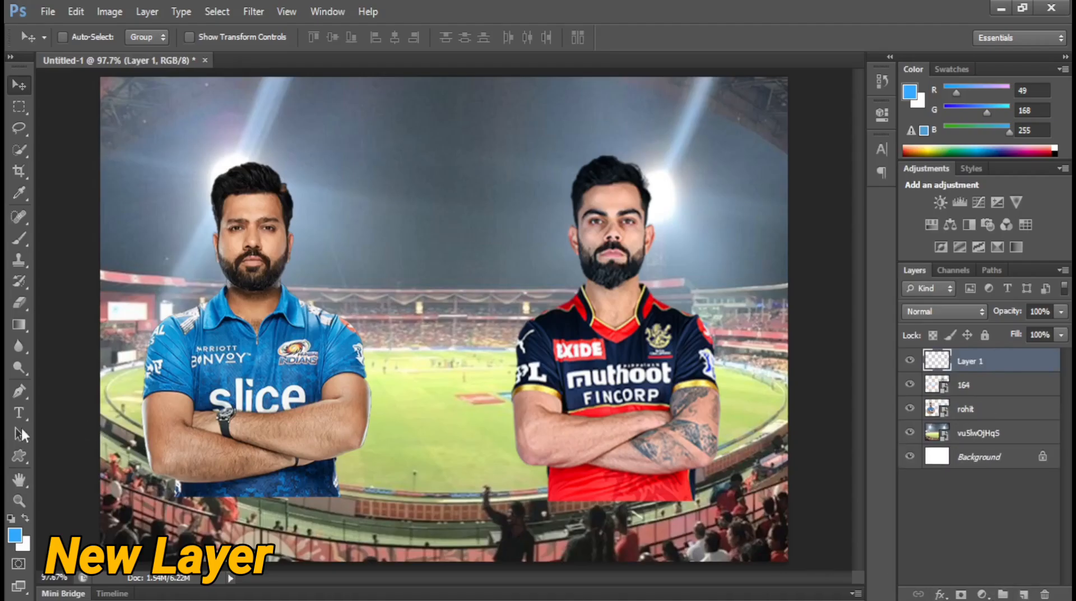
pyautogui.click(22, 392)
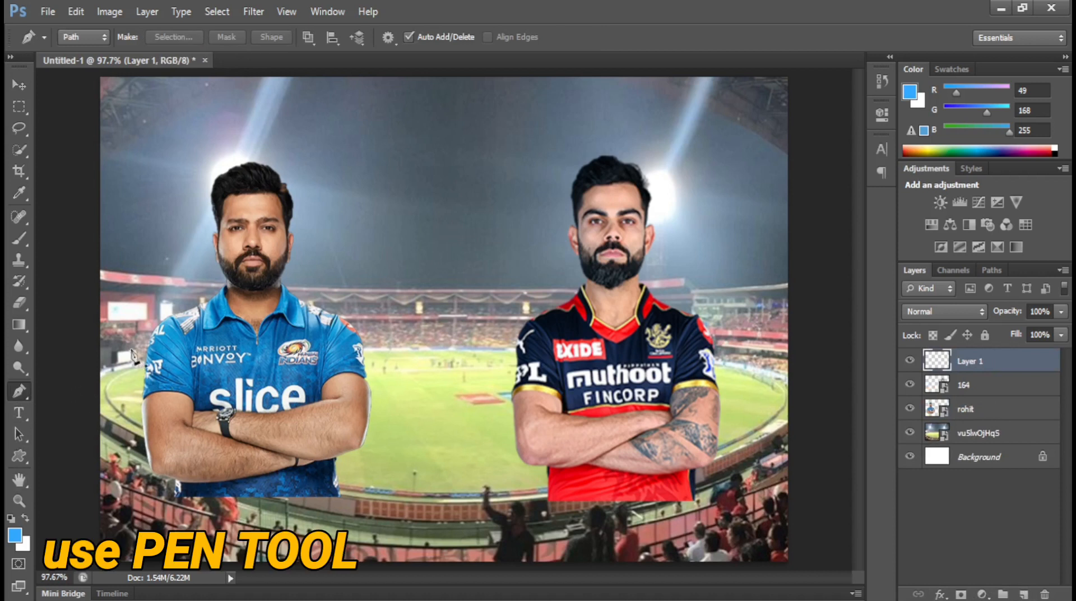
pyautogui.click(96, 344)
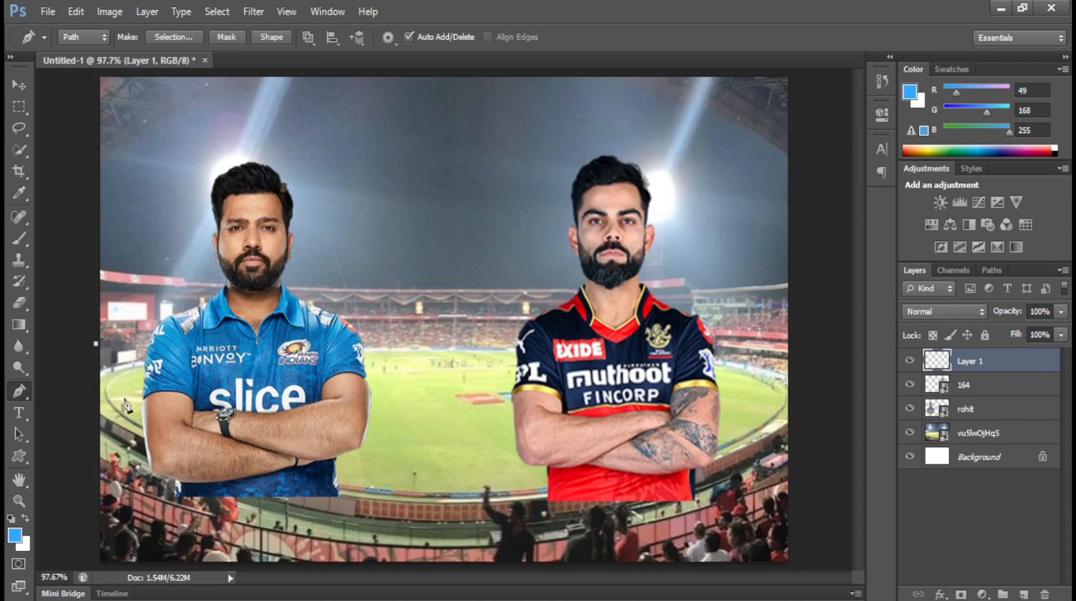
pyautogui.click(204, 496)
pyautogui.click(672, 499)
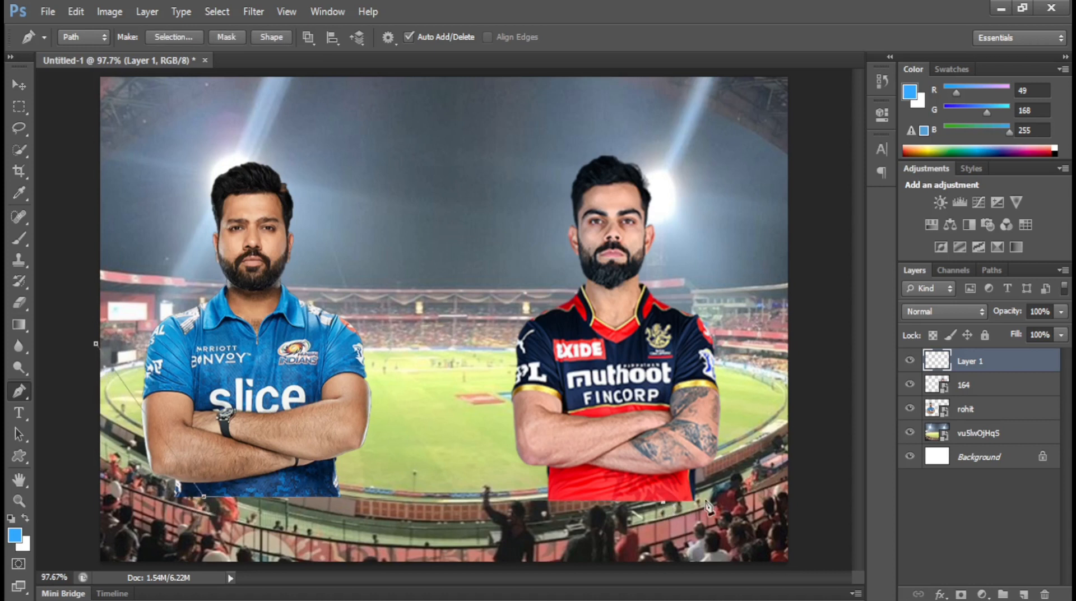
pyautogui.click(795, 331)
pyautogui.click(806, 565)
pyautogui.click(86, 567)
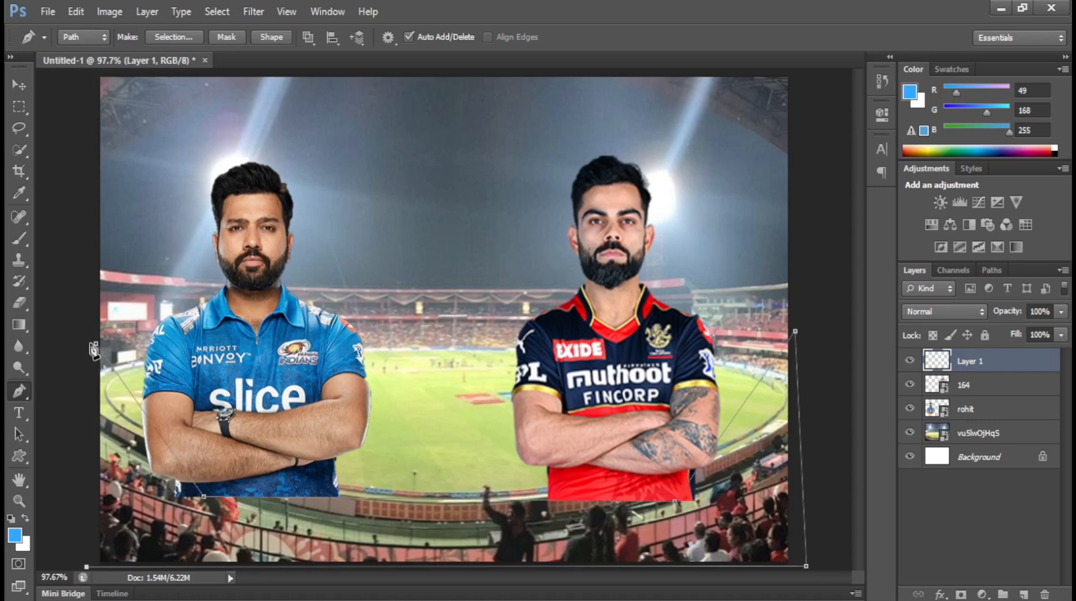
pyautogui.click(96, 346)
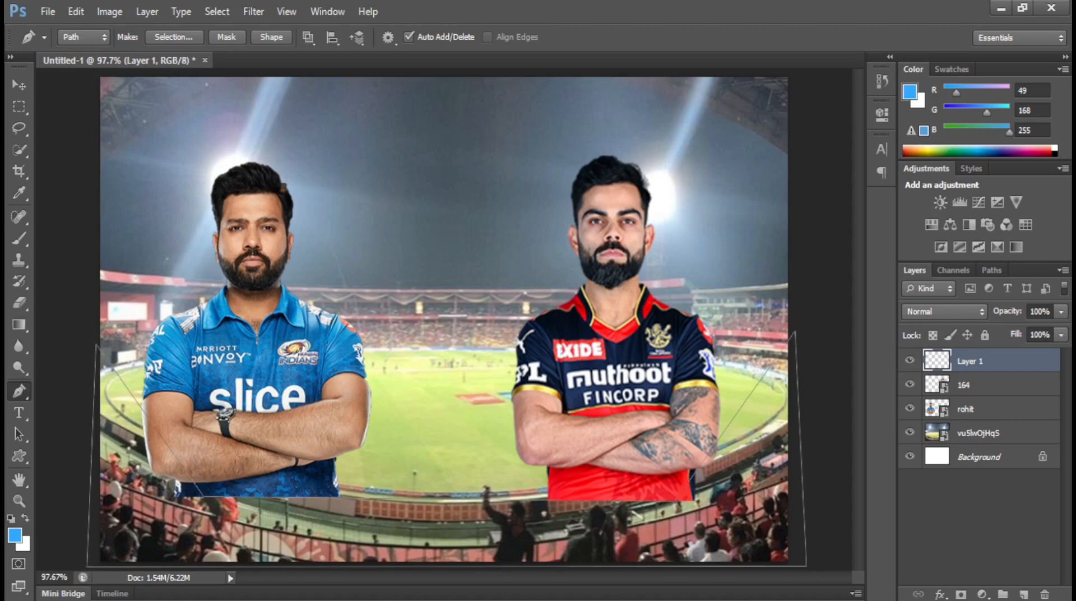
# Step: Fill the path with a black (000000) Solid Color fill layer
pyautogui.click(981, 594)
pyautogui.click(971, 240)
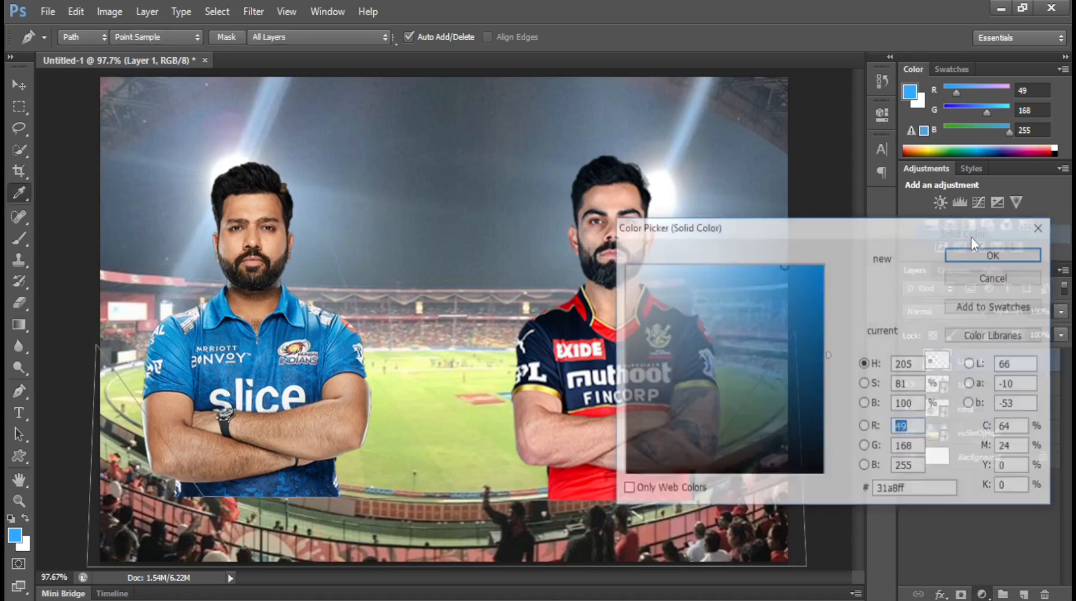
pyautogui.click(820, 470)
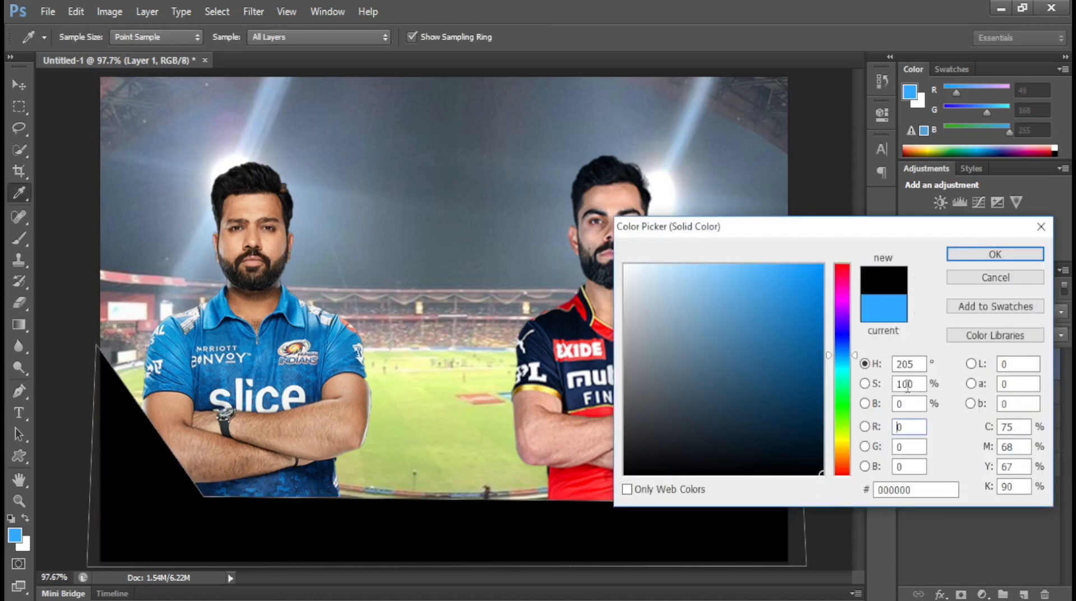
pyautogui.click(995, 254)
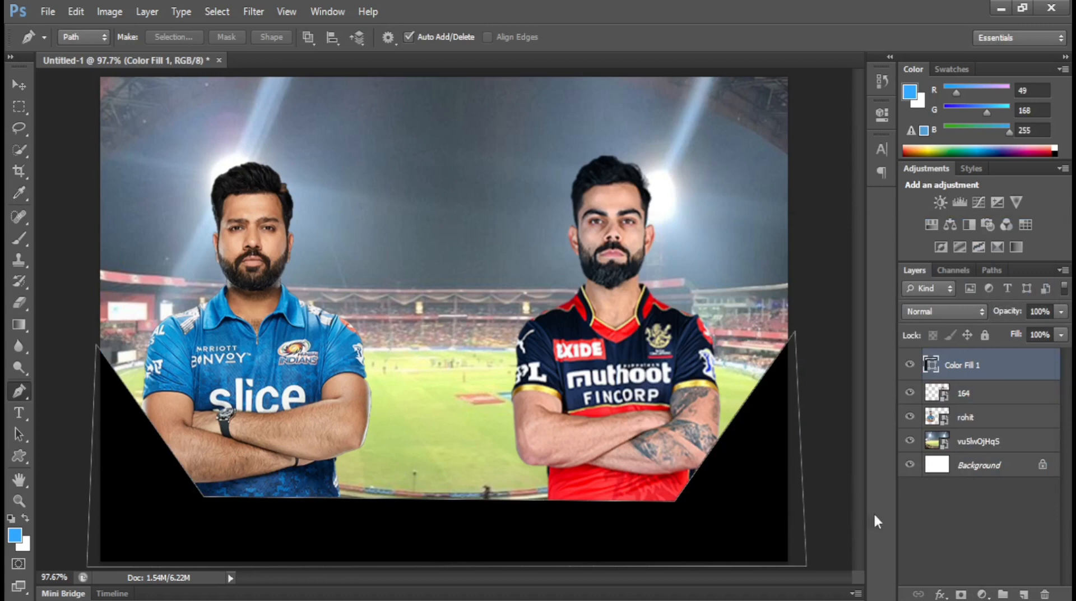
# Step: Place image 1095074, the blue and orange fire background, directly above the stadium layer and scale it up to cover the canvas
pyautogui.click(977, 395)
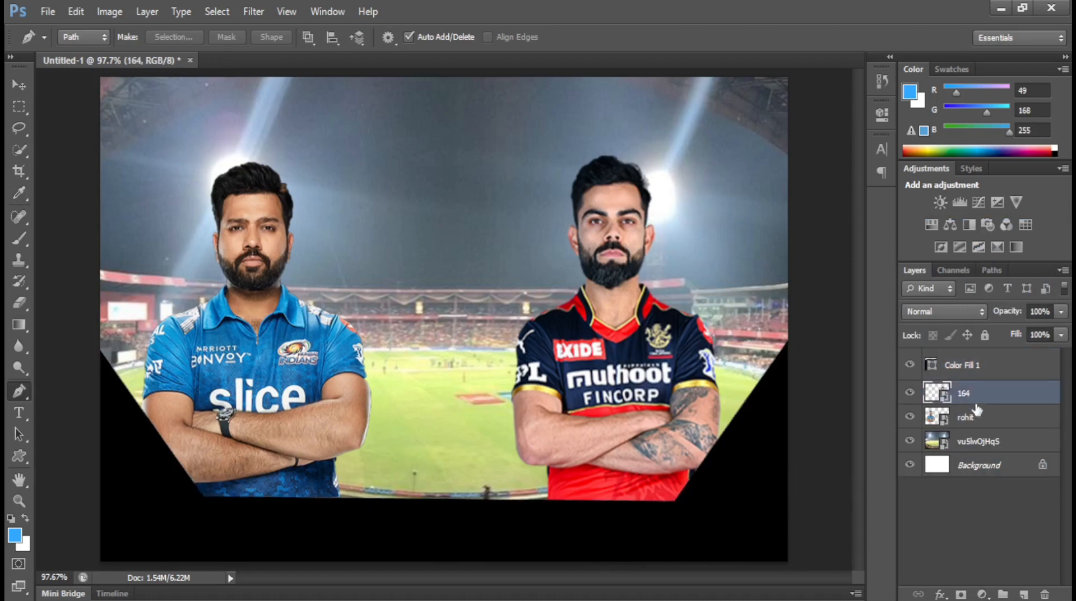
pyautogui.click(991, 366)
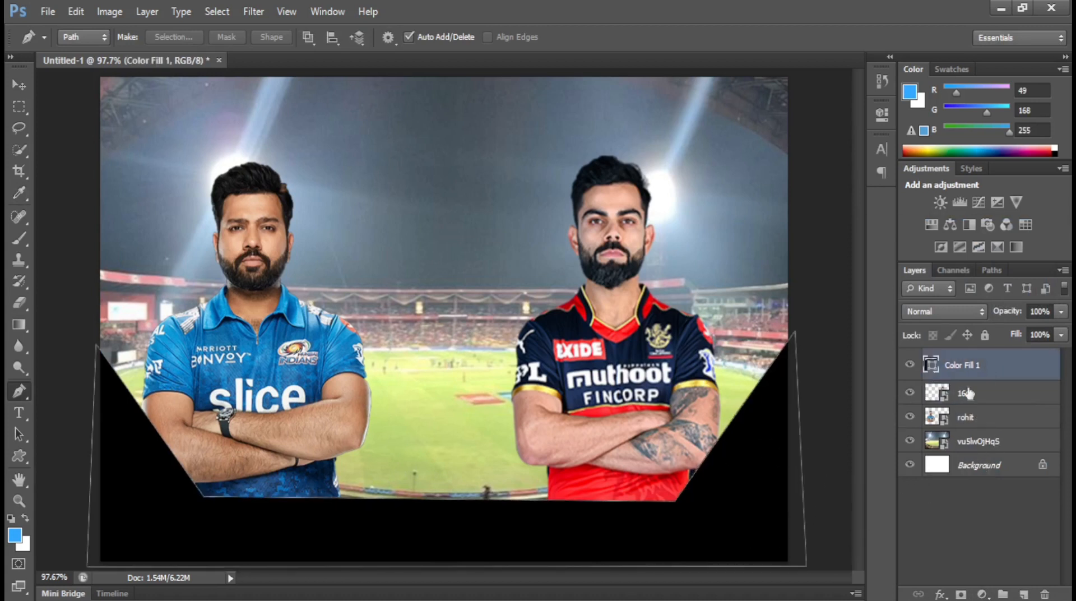
pyautogui.click(978, 443)
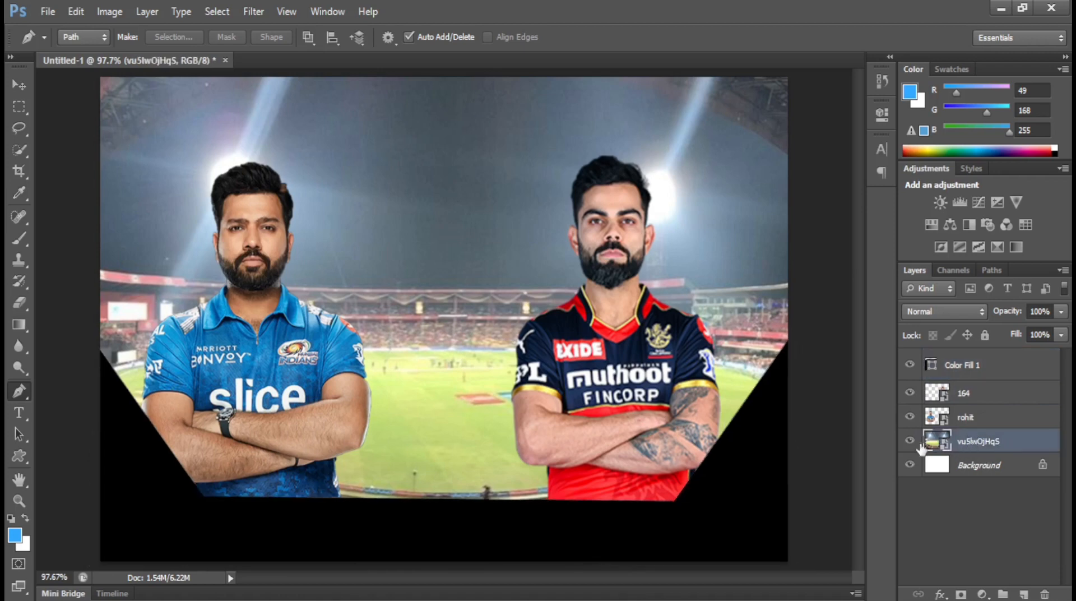
pyautogui.click(48, 12)
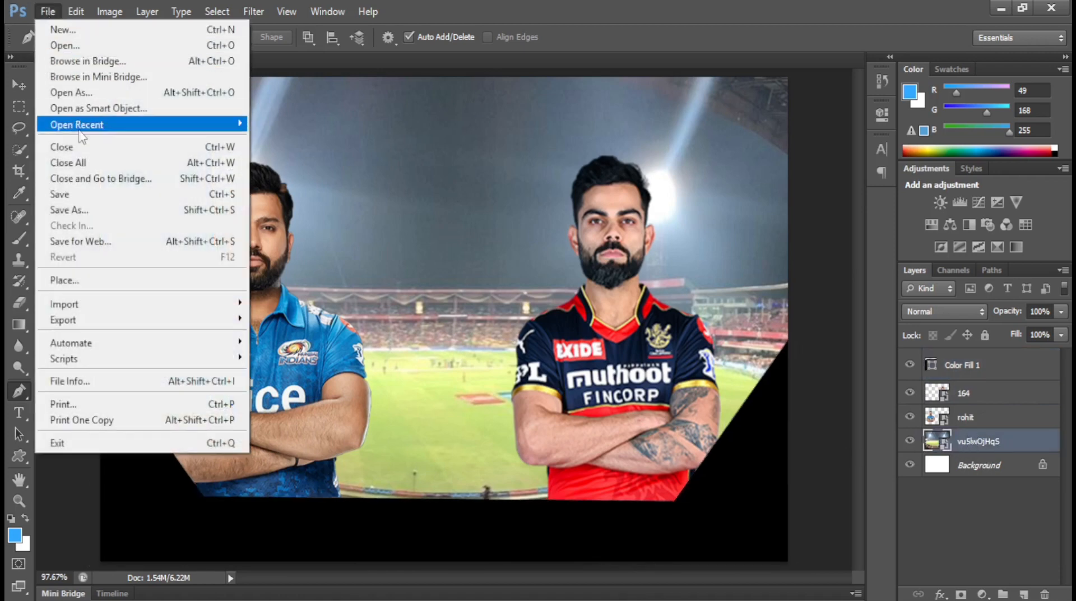
pyautogui.click(96, 278)
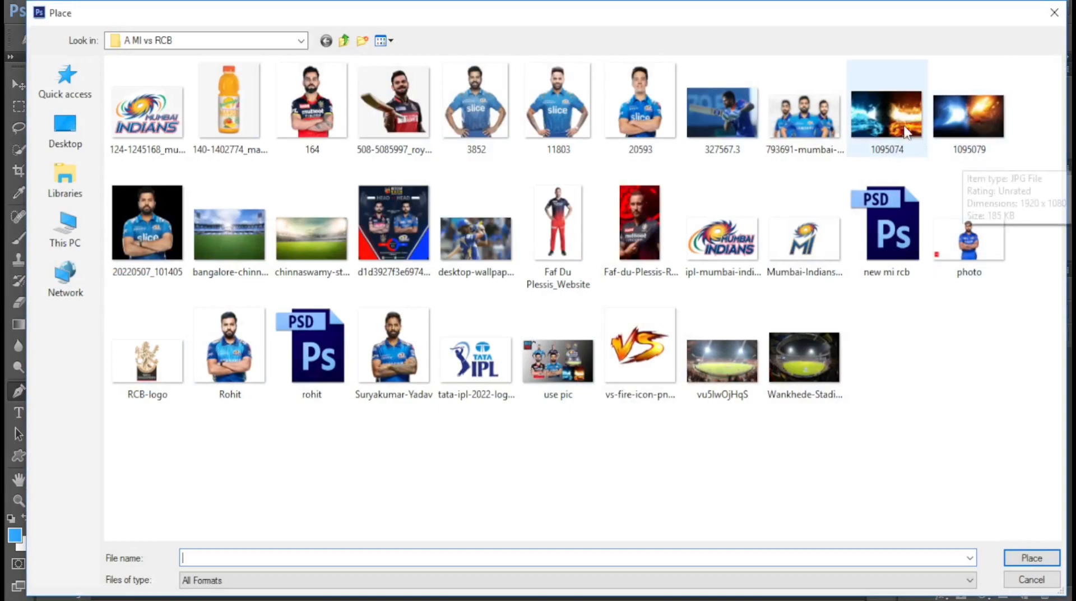
pyautogui.doubleClick(891, 119)
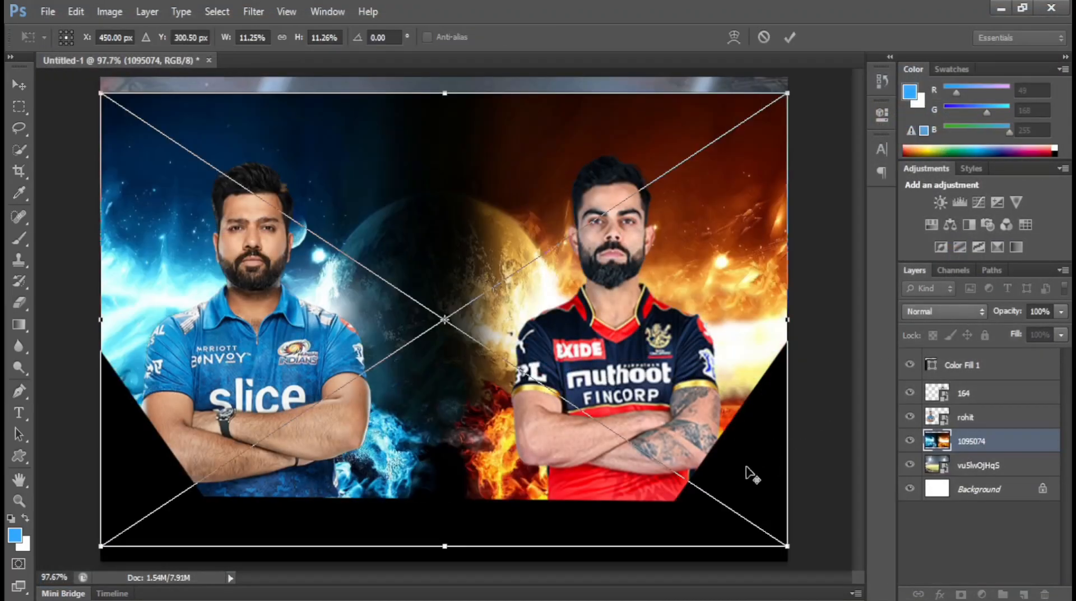
pyautogui.moveTo(787, 548); pyautogui.dragTo(832, 586)
pyautogui.press('p')
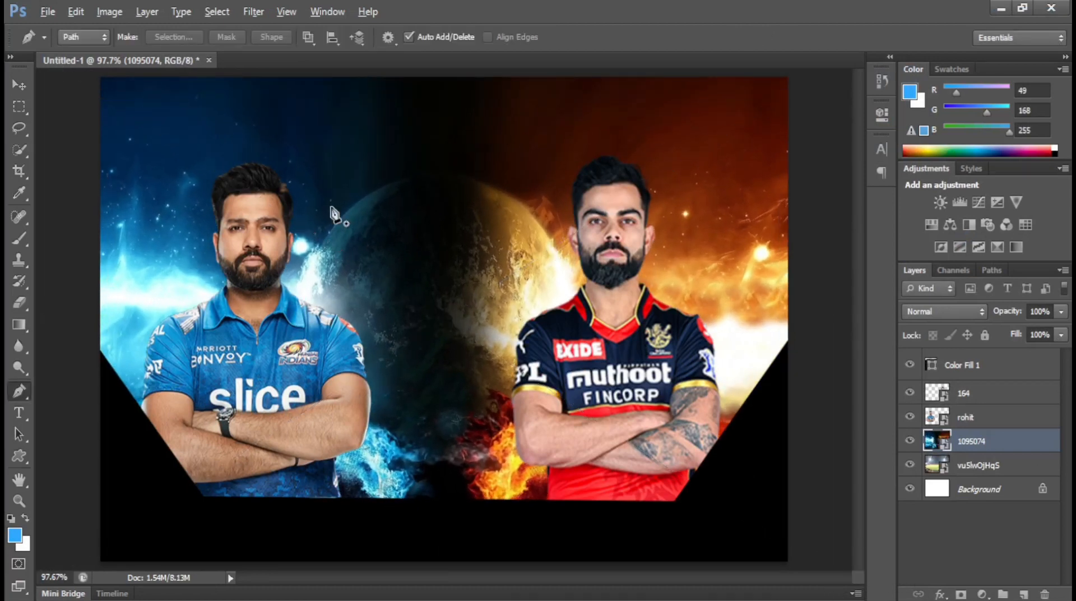
# Step: Stretch the fire background upward to 18.02% height and shift it slightly to the right
pyautogui.hotkey('ctrl', '-')
pyautogui.hotkey('ctrl', 't')
pyautogui.moveTo(445, 142); pyautogui.dragTo(435, 14)
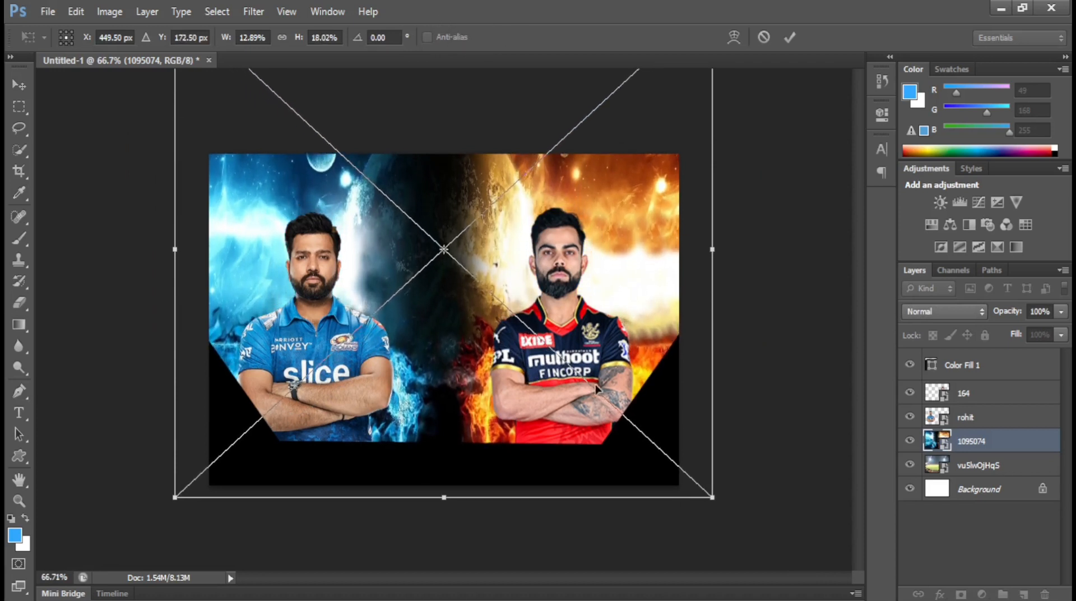
pyautogui.press('p')
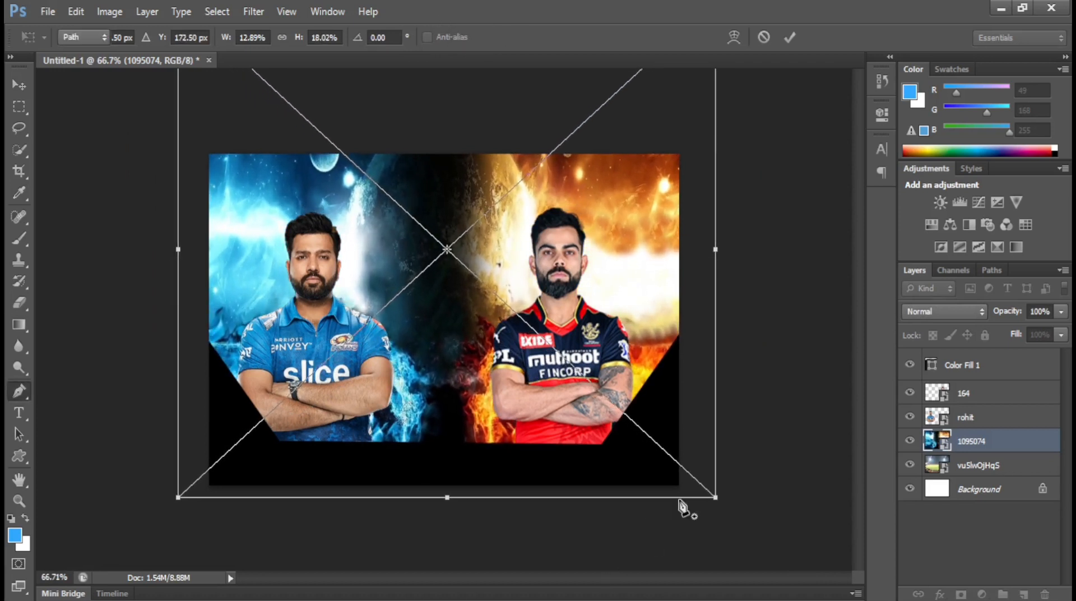
pyautogui.hotkey('ctrl', '0')
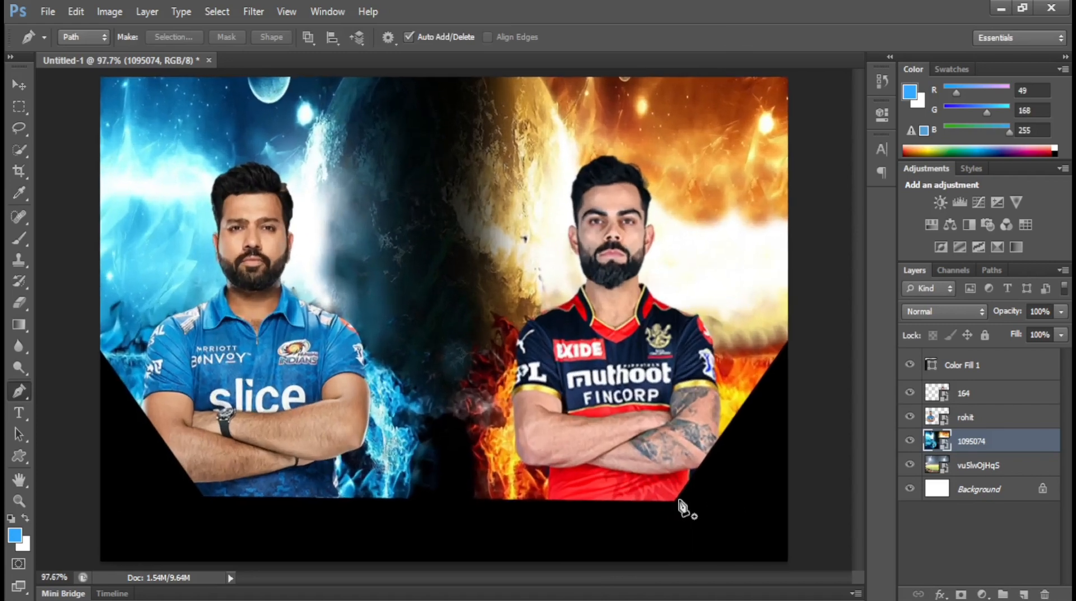
# Step: Set the fire background layer's fill to 50% and stretch it to 13.14% width and 19.12% height
pyautogui.click(1060, 335)
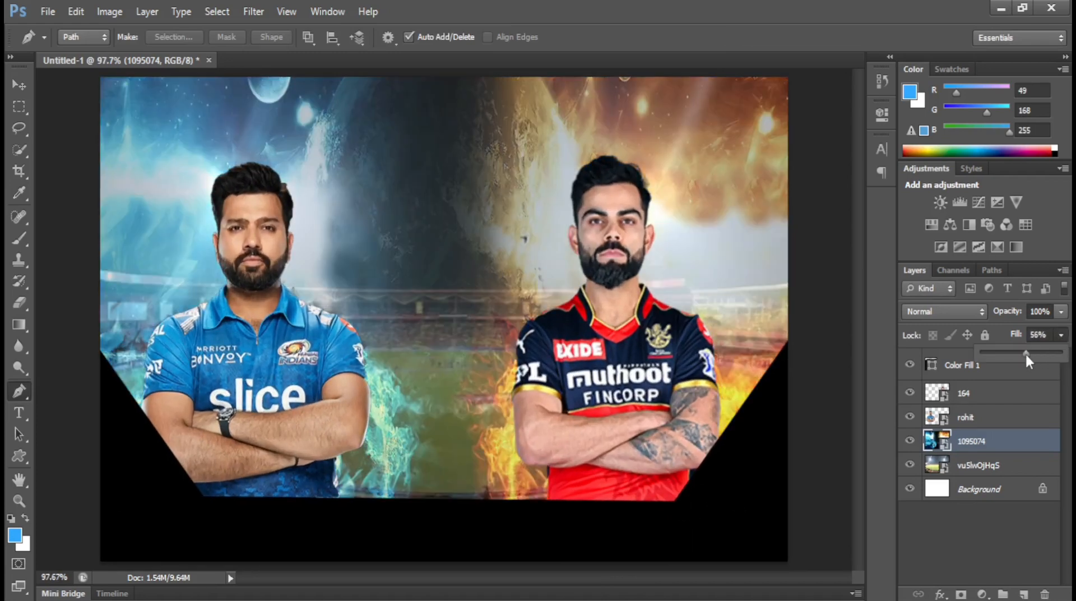
pyautogui.moveTo(1023, 352); pyautogui.dragTo(1021, 352)
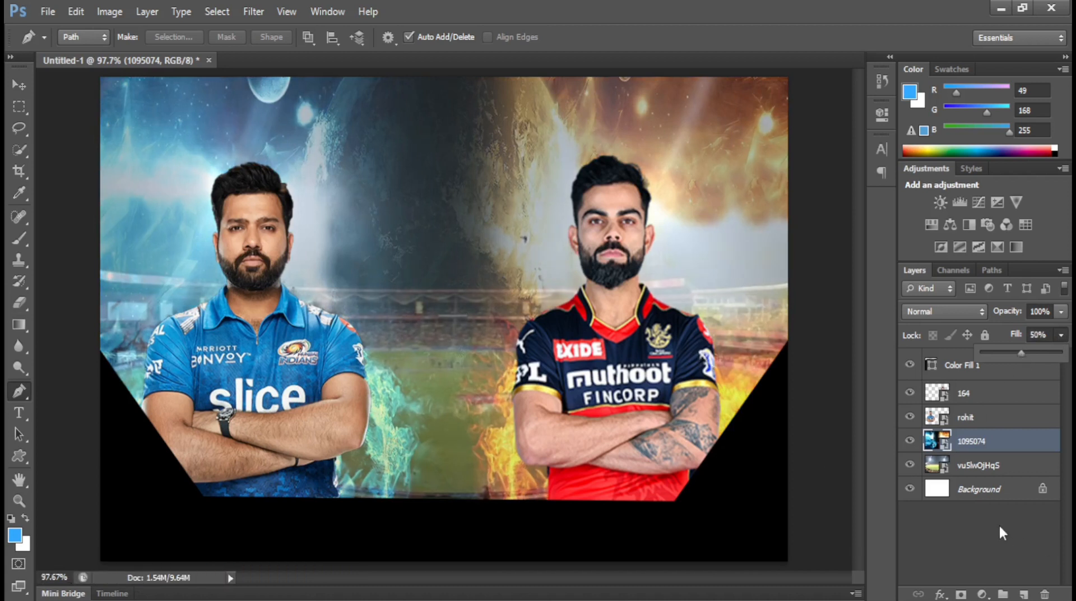
pyautogui.hotkey('ctrl', 't')
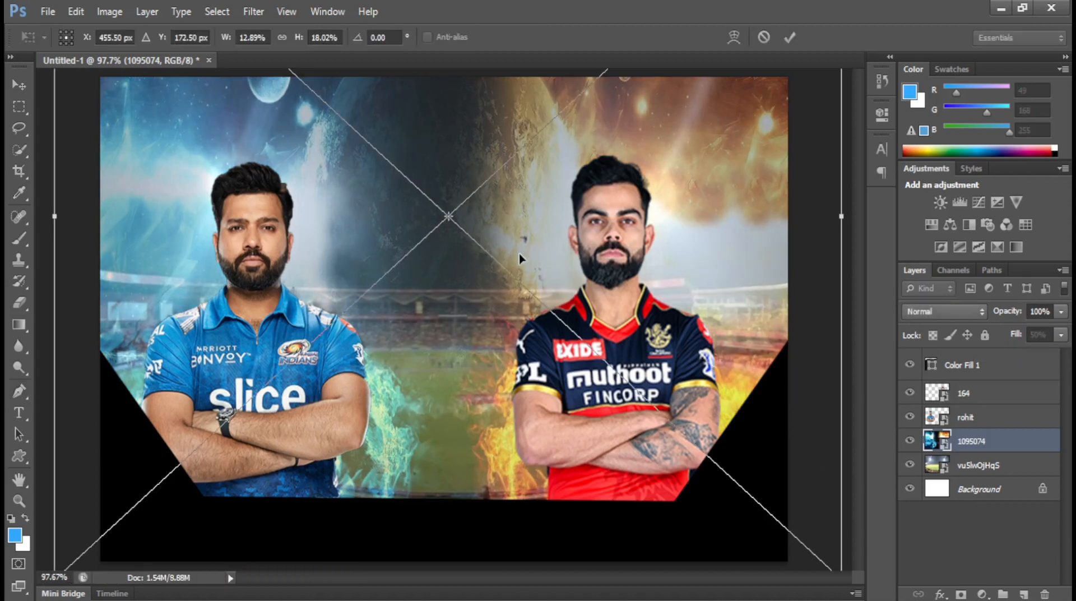
pyautogui.hotkey('ctrl', '0')
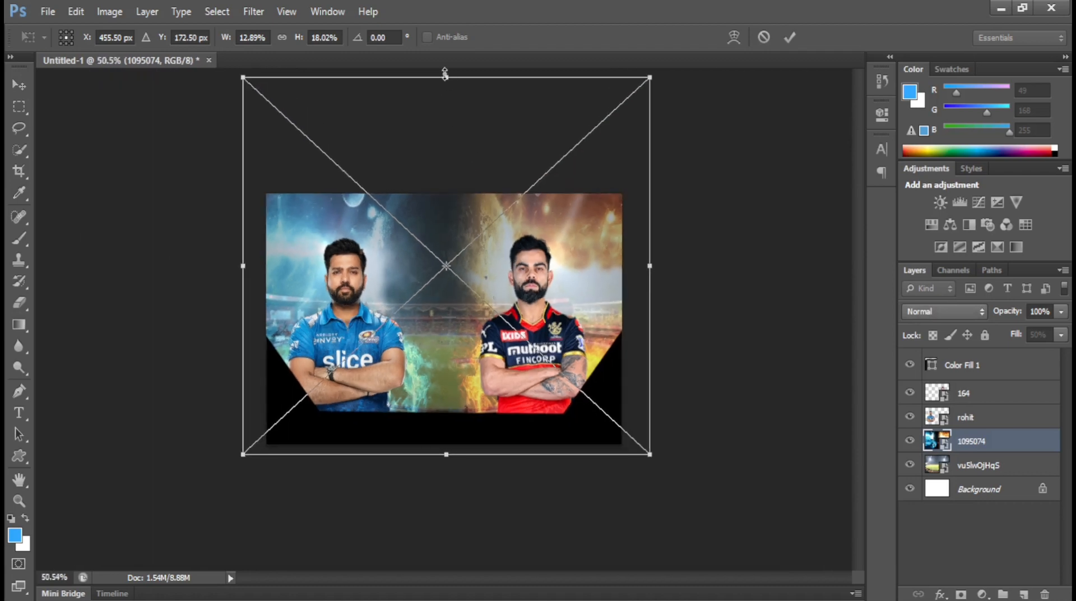
pyautogui.moveTo(446, 78); pyautogui.dragTo(446, 56)
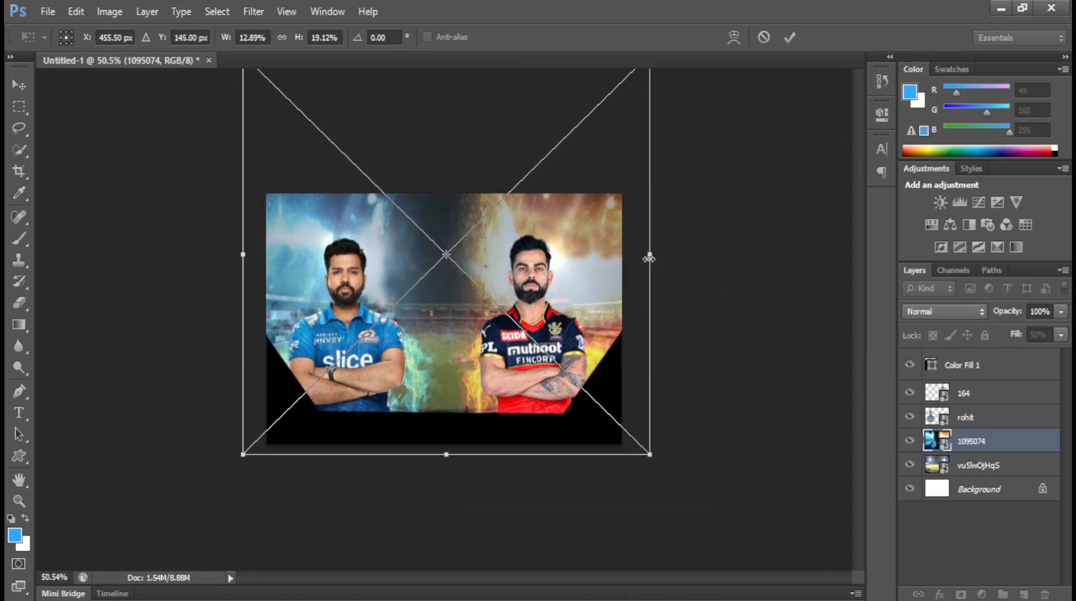
pyautogui.moveTo(651, 254); pyautogui.dragTo(662, 255)
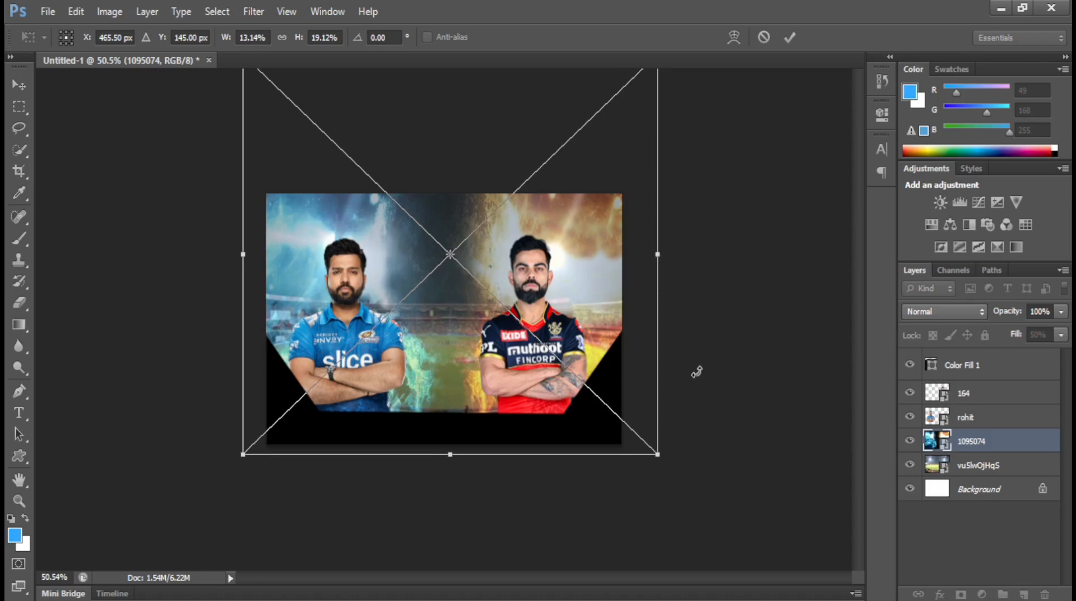
pyautogui.press('Return')
pyautogui.hotkey('ctrl', '0')
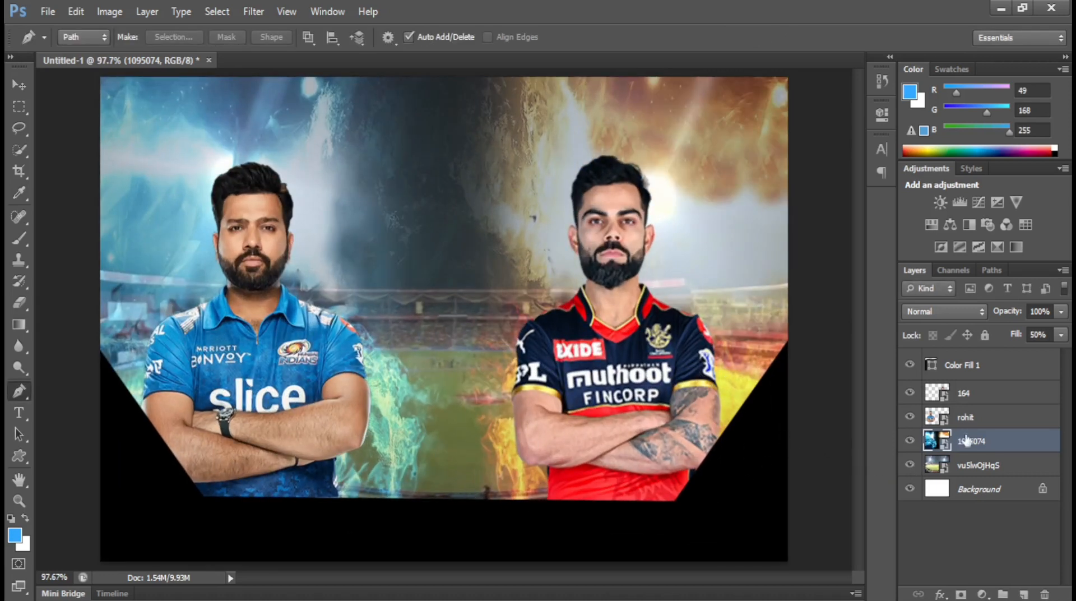
# Step: Nudge the blue-jersey player to the right, toward the middle of the poster
pyautogui.click(972, 416)
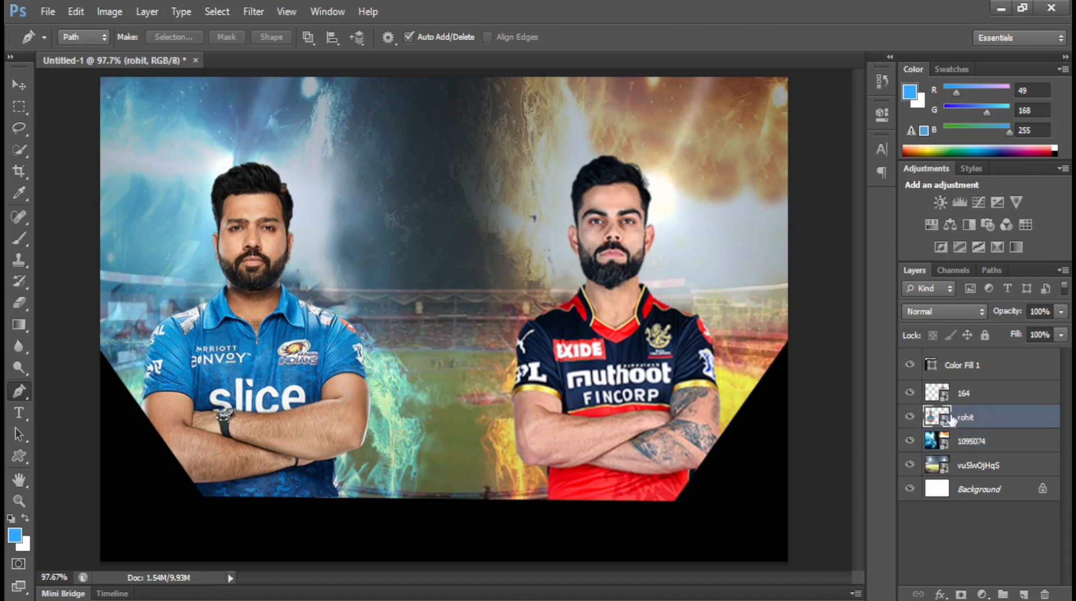
pyautogui.click(25, 88)
pyautogui.press('Right')
pyautogui.press('Right')
pyautogui.press('Right')
pyautogui.press('Right')
pyautogui.press('Right')
pyautogui.press('Right')
pyautogui.press('Right')
pyautogui.press('Right')
pyautogui.press('Right')
pyautogui.press('Right')
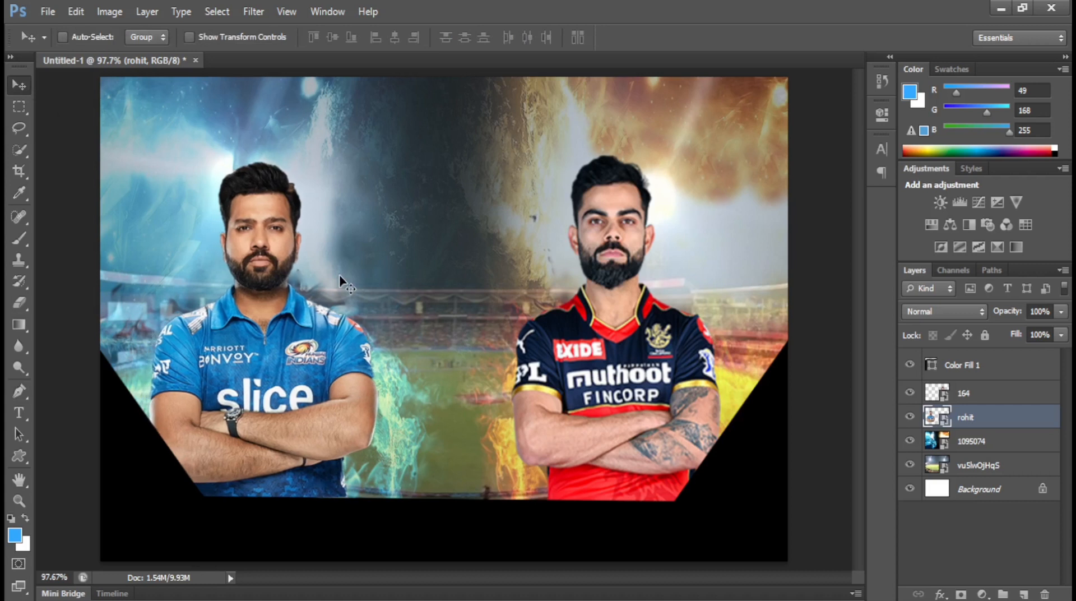
pyautogui.hotkey('shift', 'Right')
pyautogui.hotkey('shift', 'Right')
pyautogui.hotkey('shift', 'Right')
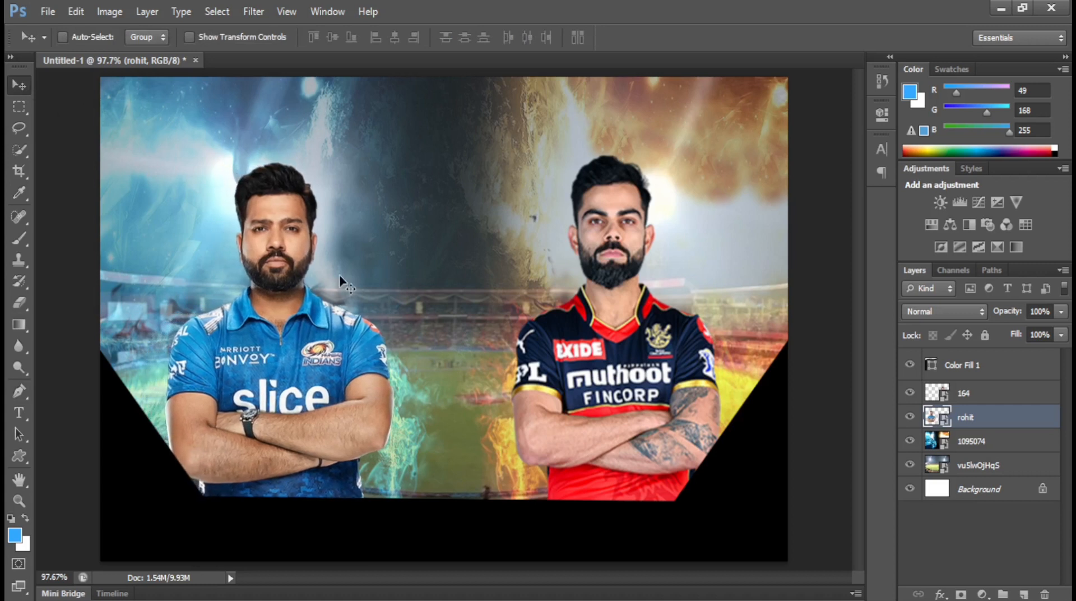
pyautogui.press('Right')
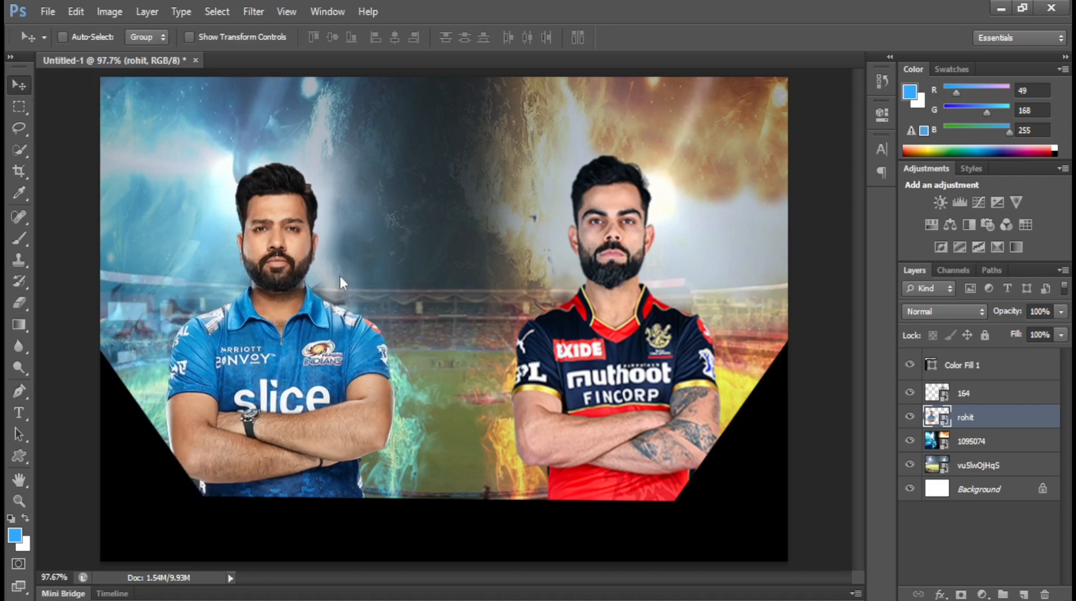
# Step: Nudge the red-jersey player slightly to the left, toward the middle of the poster
pyautogui.click(973, 396)
pyautogui.press('Left')
pyautogui.press('Left')
pyautogui.press('Left')
pyautogui.press('Left')
pyautogui.press('Left')
pyautogui.press('Left')
pyautogui.press('Left')
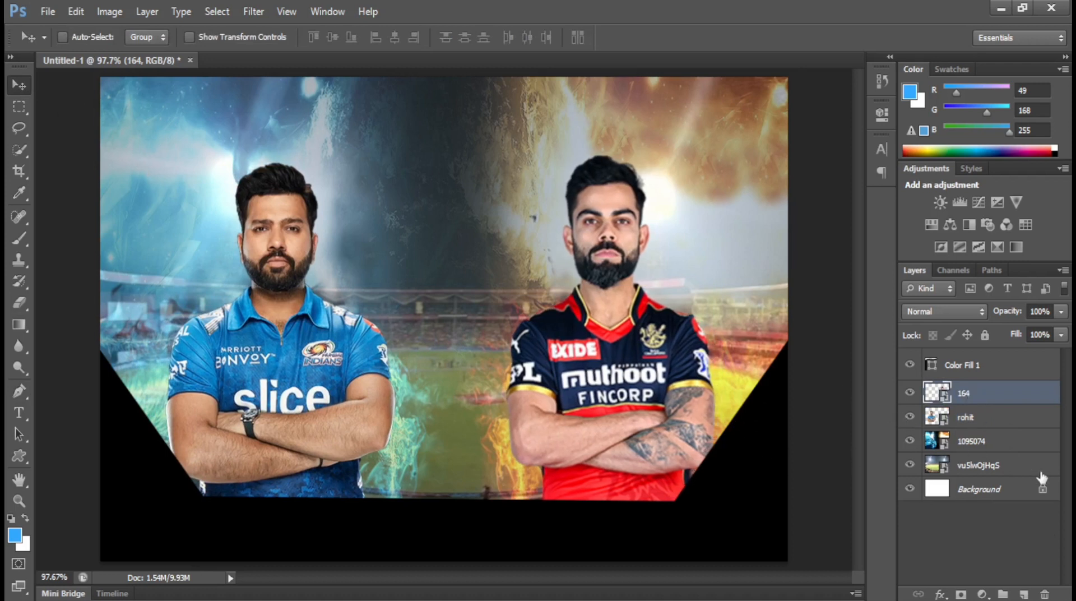
# Step: Add a new layer above the black frame and draw a closed triangular Pen path over the canvas's lower-left corner, following the frame's slant
pyautogui.click(980, 367)
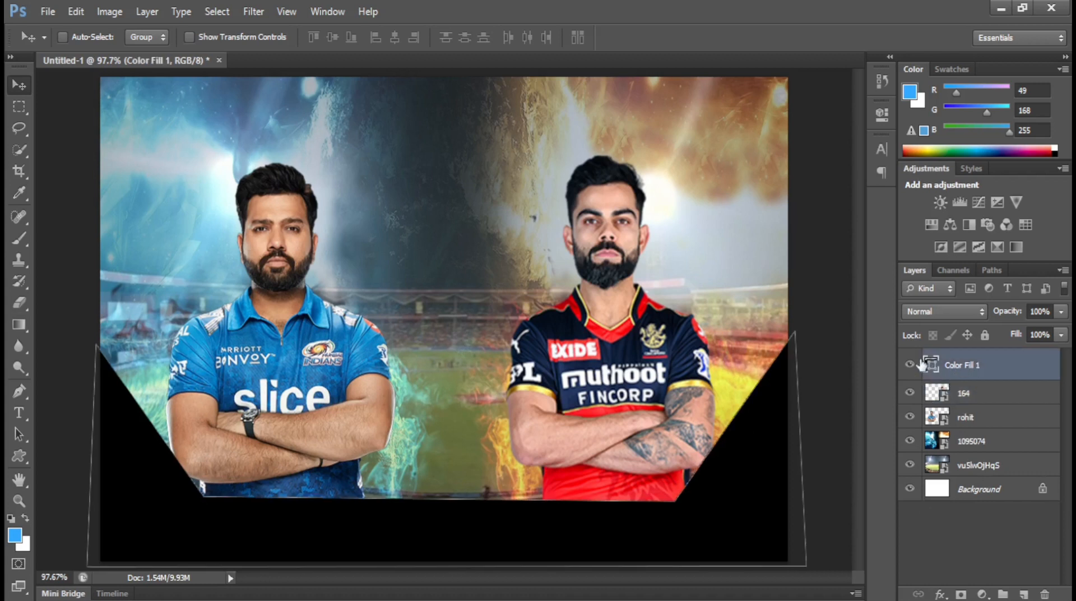
pyautogui.click(1025, 594)
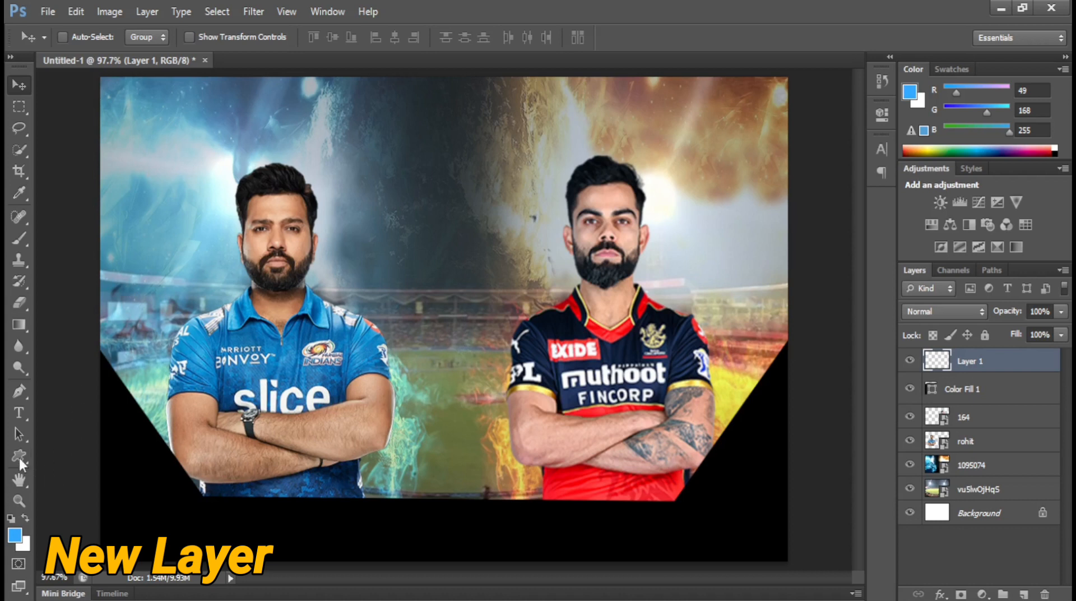
pyautogui.click(19, 392)
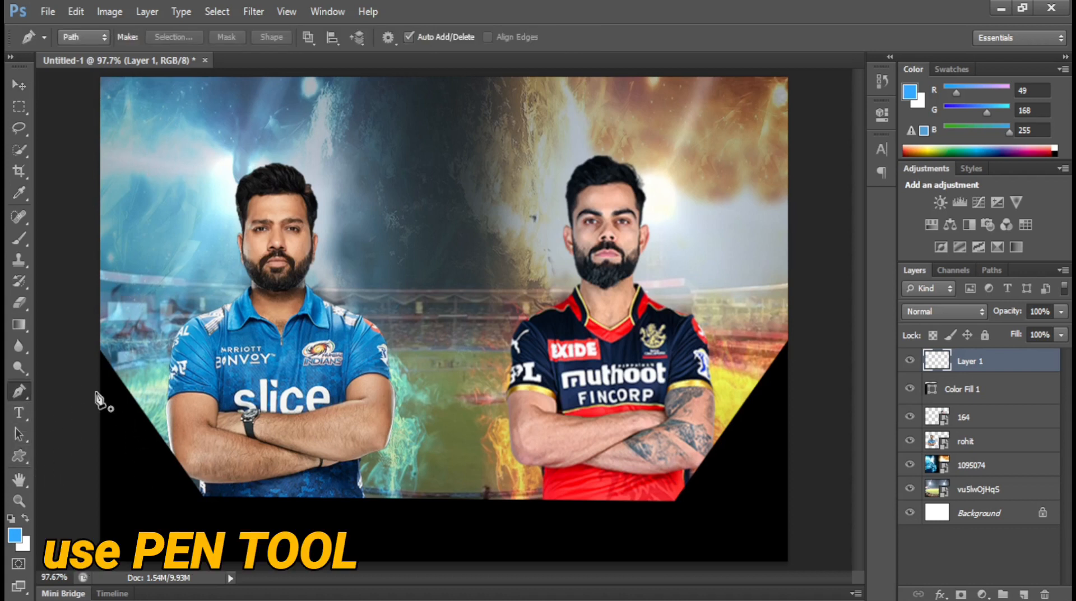
pyautogui.click(95, 361)
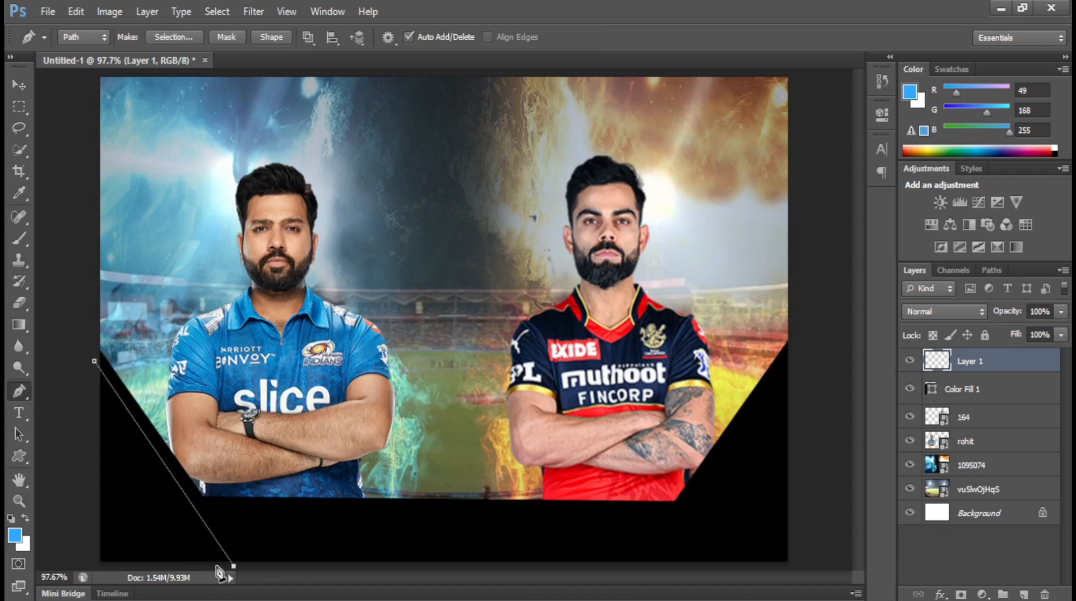
pyautogui.click(234, 566)
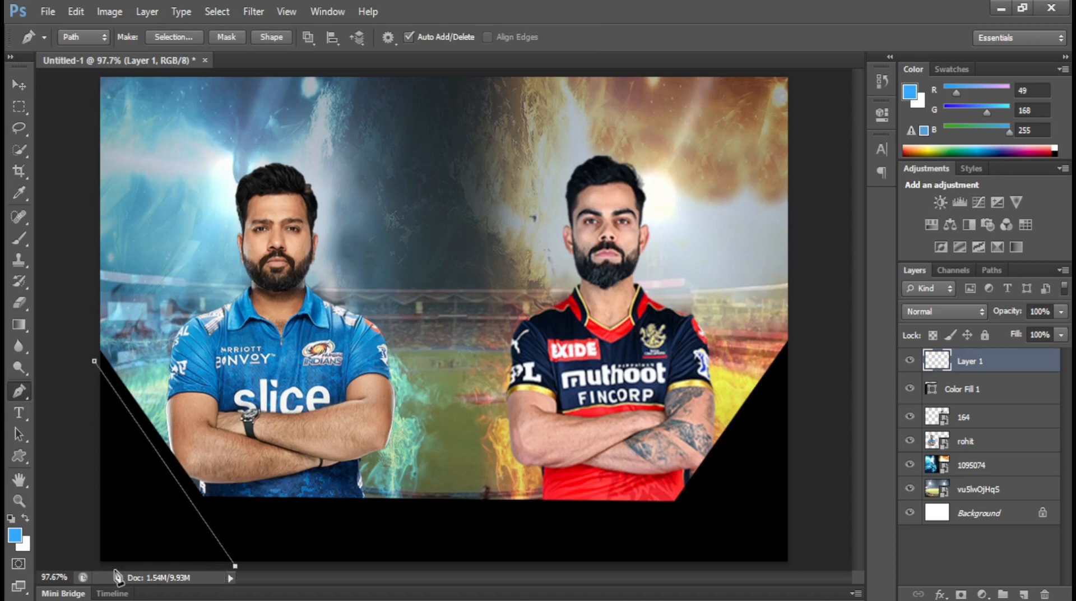
pyautogui.click(90, 565)
pyautogui.click(95, 361)
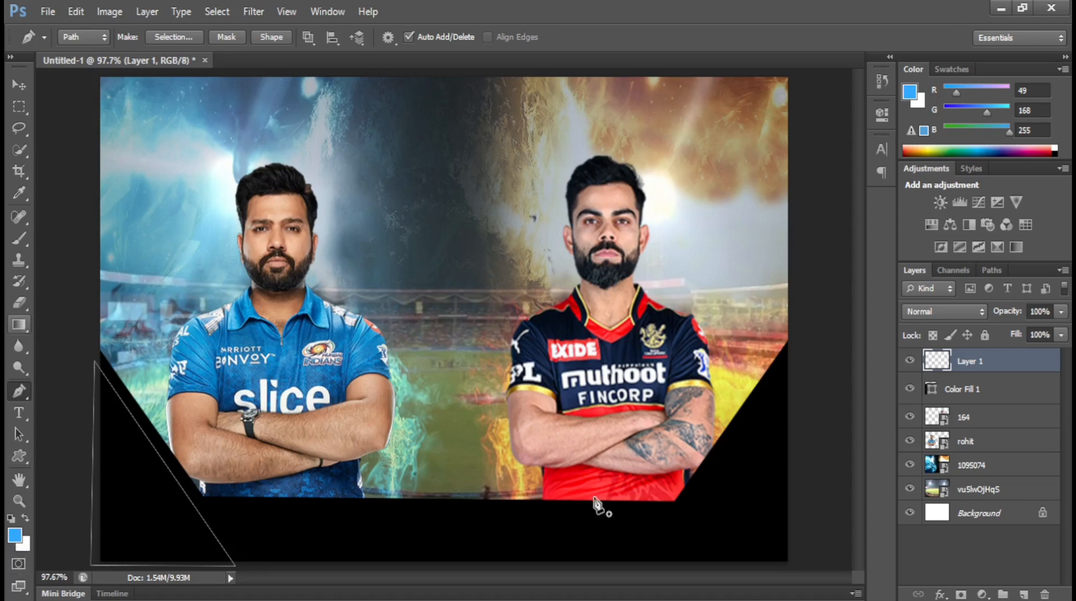
# Step: Fill the triangular path with a blue (31a8ff) Solid Color fill layer
pyautogui.click(978, 595)
pyautogui.click(960, 234)
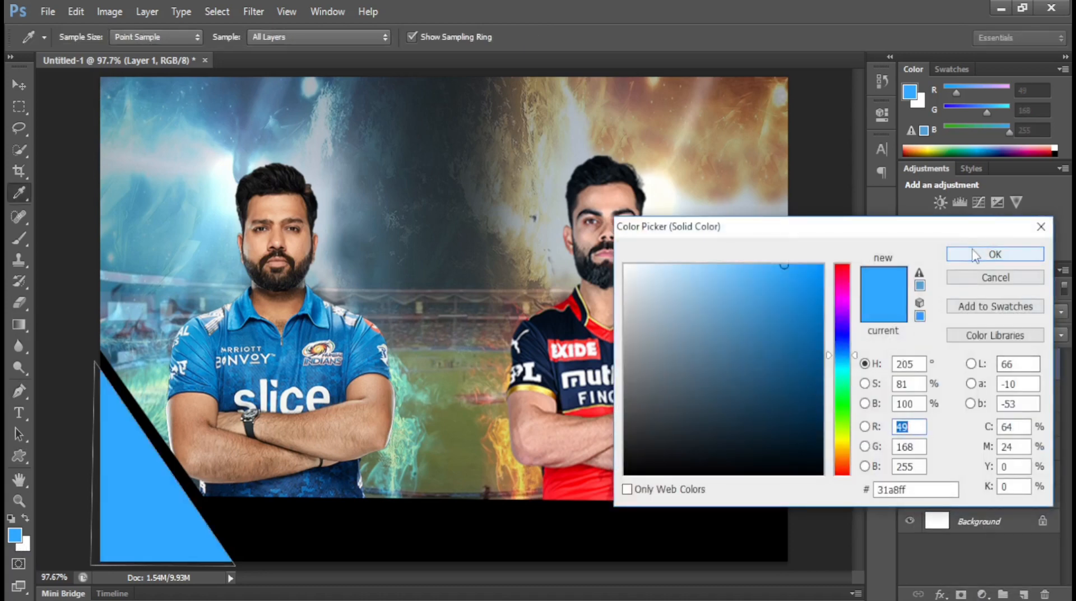
pyautogui.click(994, 254)
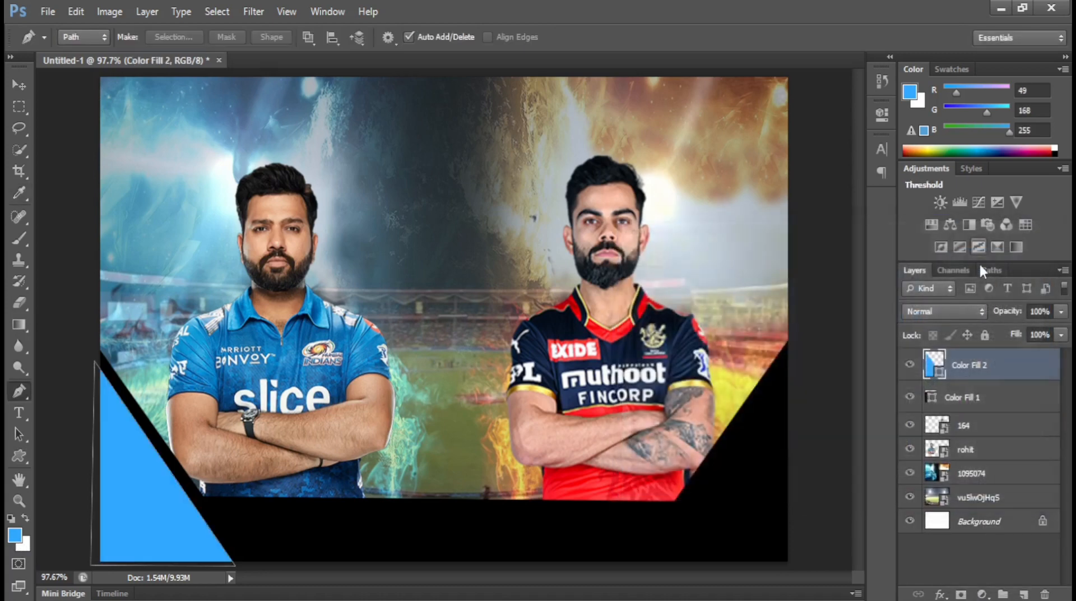
# Step: Duplicate the blue triangle layer and move the copy to the canvas's lower-right corner
pyautogui.click(18, 84)
pyautogui.rightClick(989, 368)
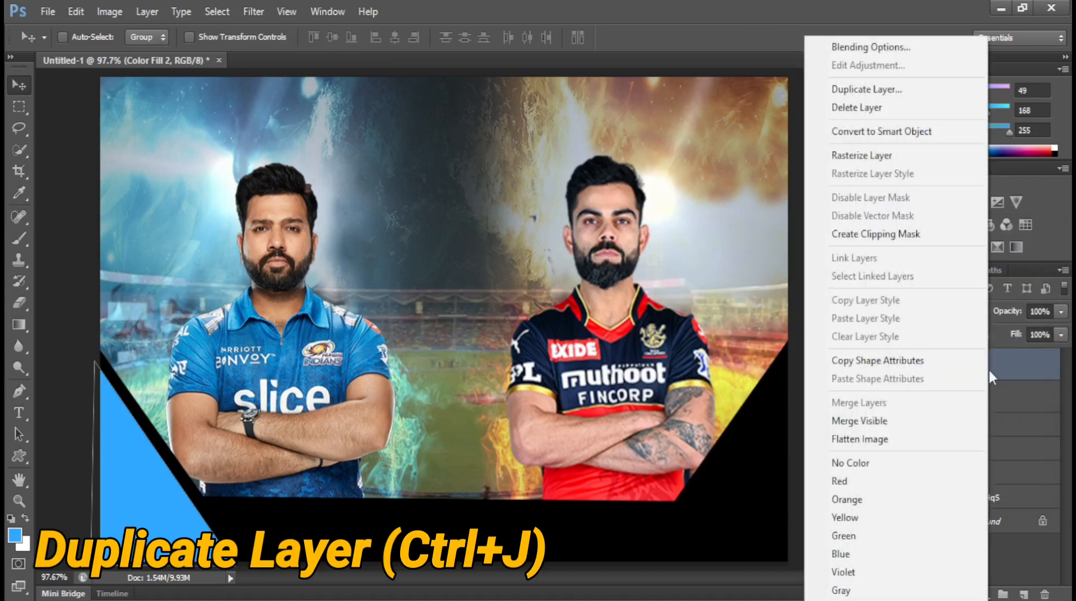
pyautogui.click(872, 89)
pyautogui.click(667, 189)
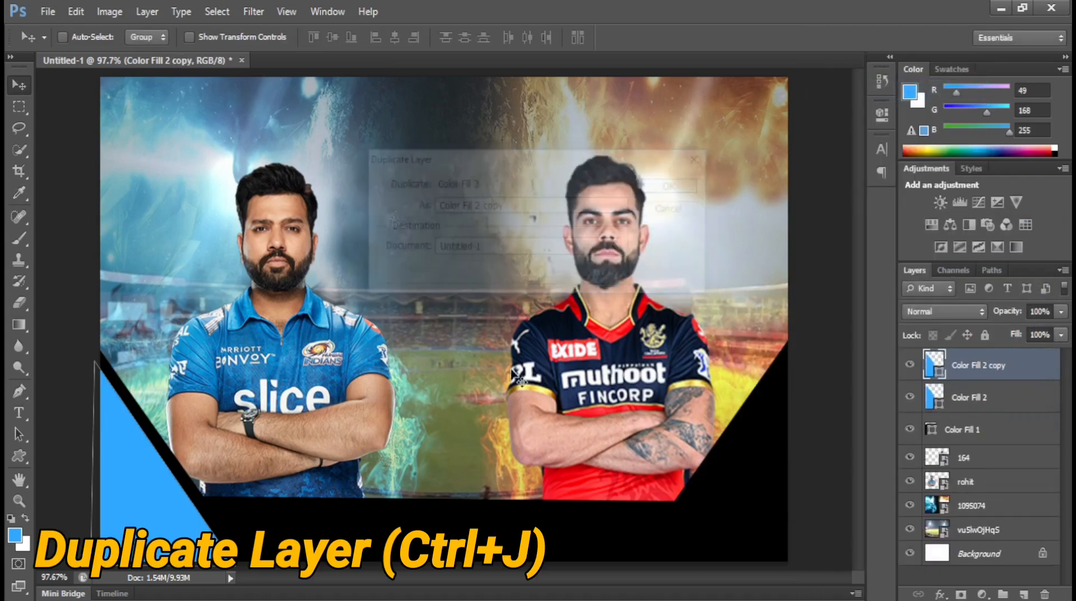
pyautogui.moveTo(170, 511); pyautogui.dragTo(767, 497)
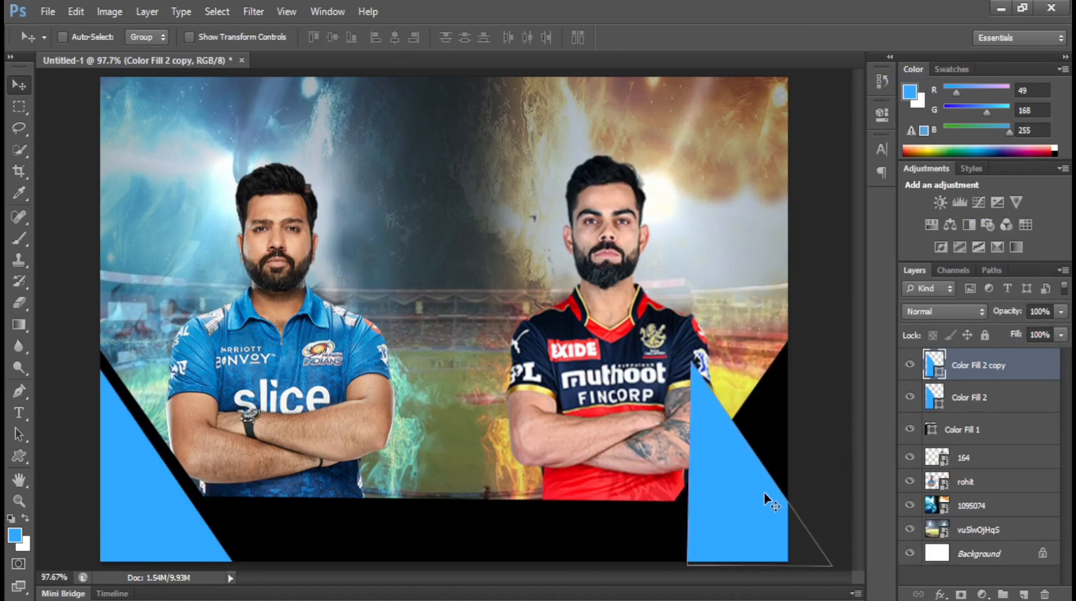
# Step: Flip the duplicated blue triangle horizontally so it mirrors the lower-left one
pyautogui.hotkey('ctrl', 't')
pyautogui.rightClick(778, 522)
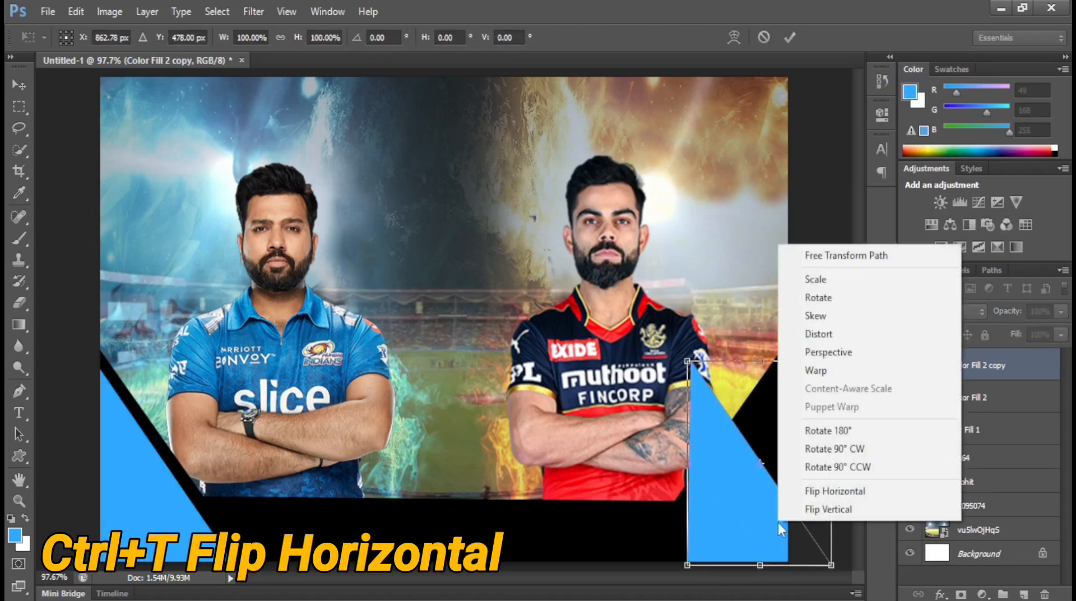
pyautogui.click(819, 493)
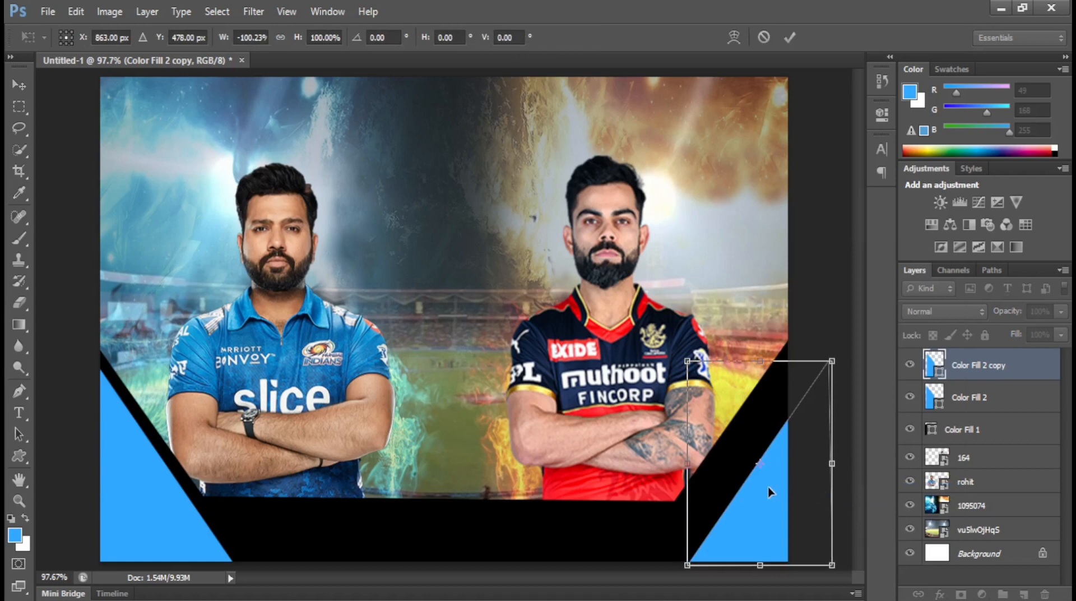
pyautogui.press('Return')
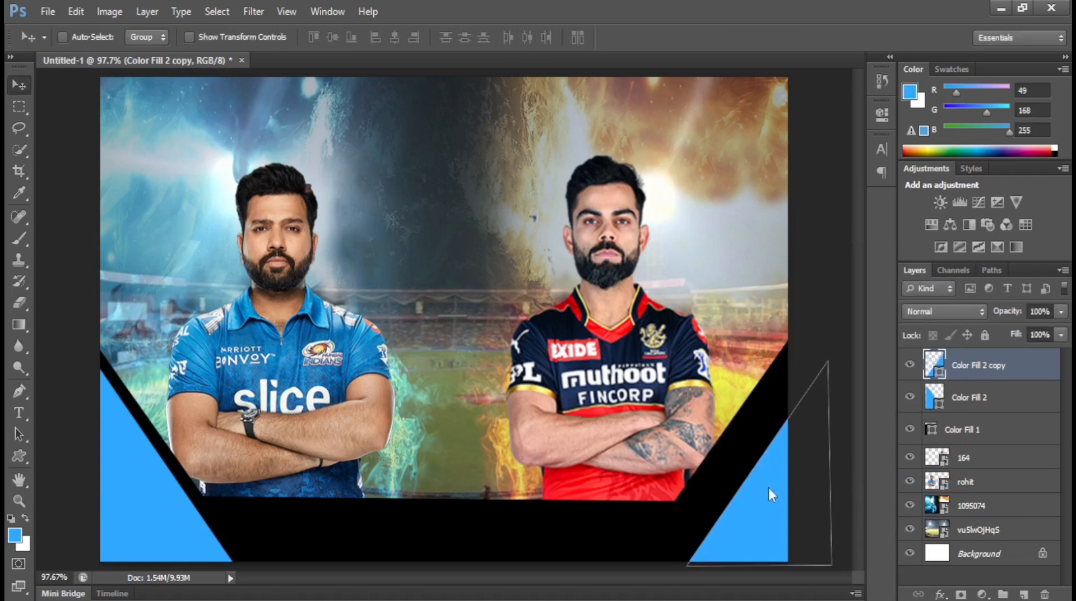
# Step: Nudge the mirrored triangle left and slightly up until it fills the canvas's lower-right corner along the black frame
pyautogui.press('Left')
pyautogui.press('Left')
pyautogui.press('Left')
pyautogui.press('Left')
pyautogui.press('Left')
pyautogui.press('Left')
pyautogui.press('Left')
pyautogui.press('Left')
pyautogui.press('Left')
pyautogui.press('Left')
pyautogui.press('Left')
pyautogui.press('Left')
pyautogui.press('Left')
pyautogui.press('Left')
pyautogui.press('Left')
pyautogui.press('Left')
pyautogui.press('Left')
pyautogui.press('Left')
pyautogui.press('Left')
pyautogui.press('Left')
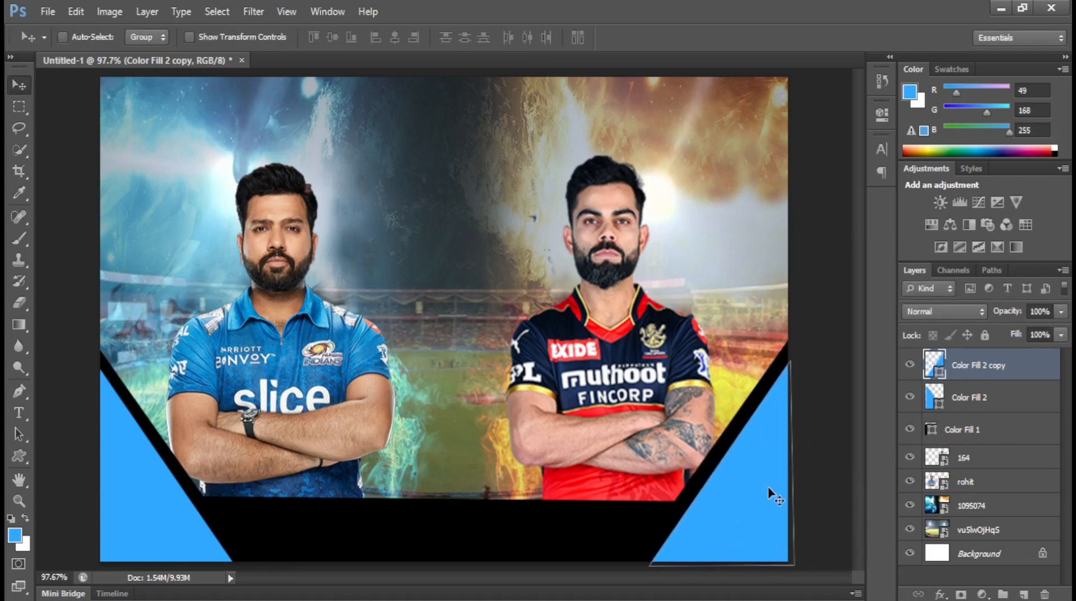
pyautogui.press('Up')
pyautogui.press('Up')
pyautogui.press('Up')
pyautogui.press('Up')
pyautogui.press('Right')
pyautogui.press('Up')
pyautogui.press('Up')
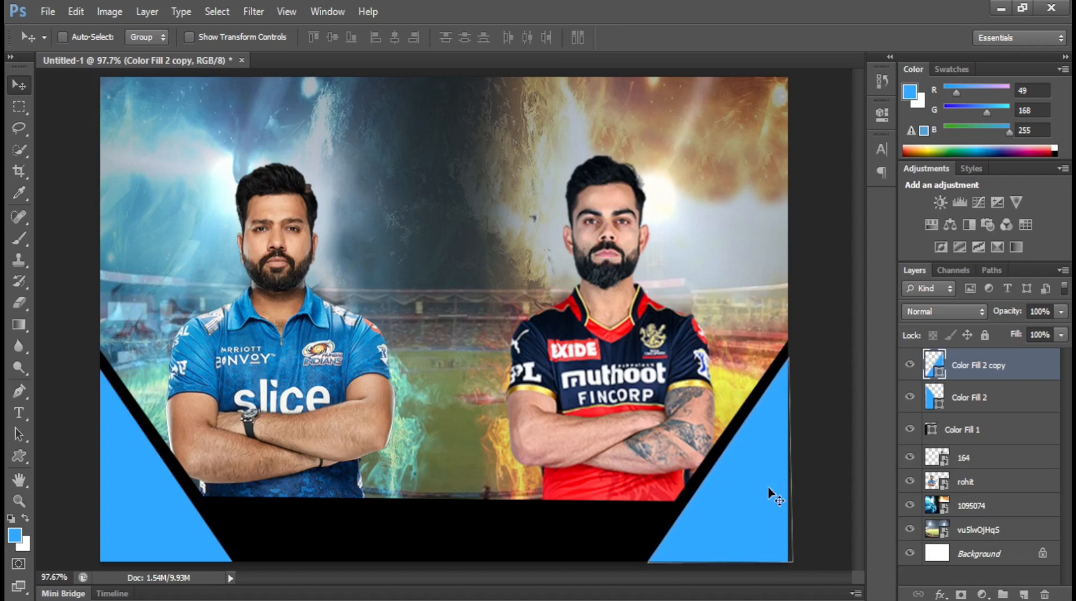
pyautogui.press('Right')
pyautogui.press('Right')
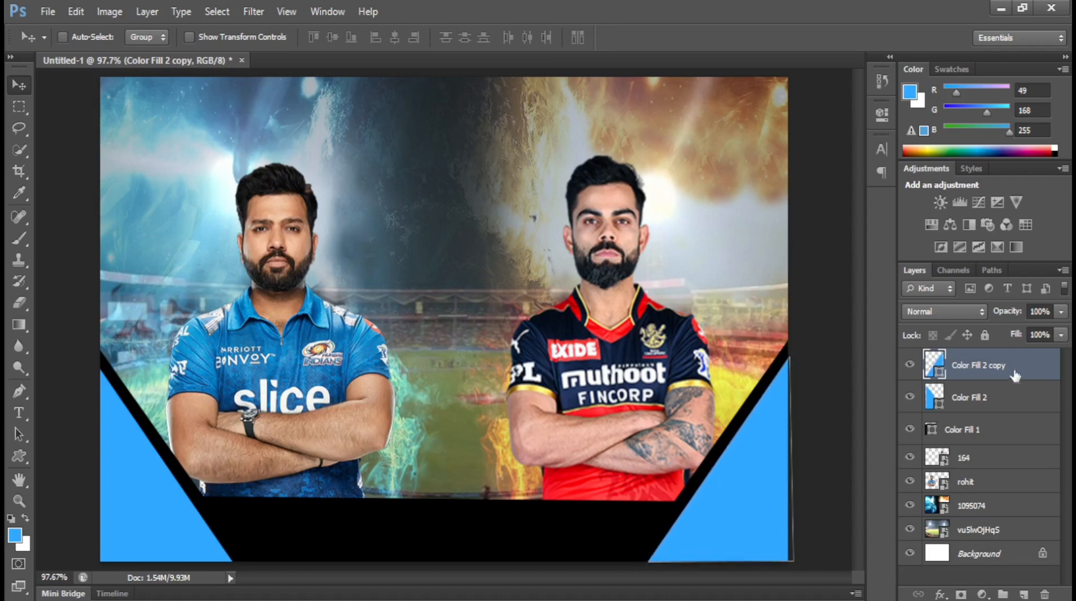
# Step: Apply a red Color Overlay layer style to the lower-right triangle
pyautogui.doubleClick(1035, 373)
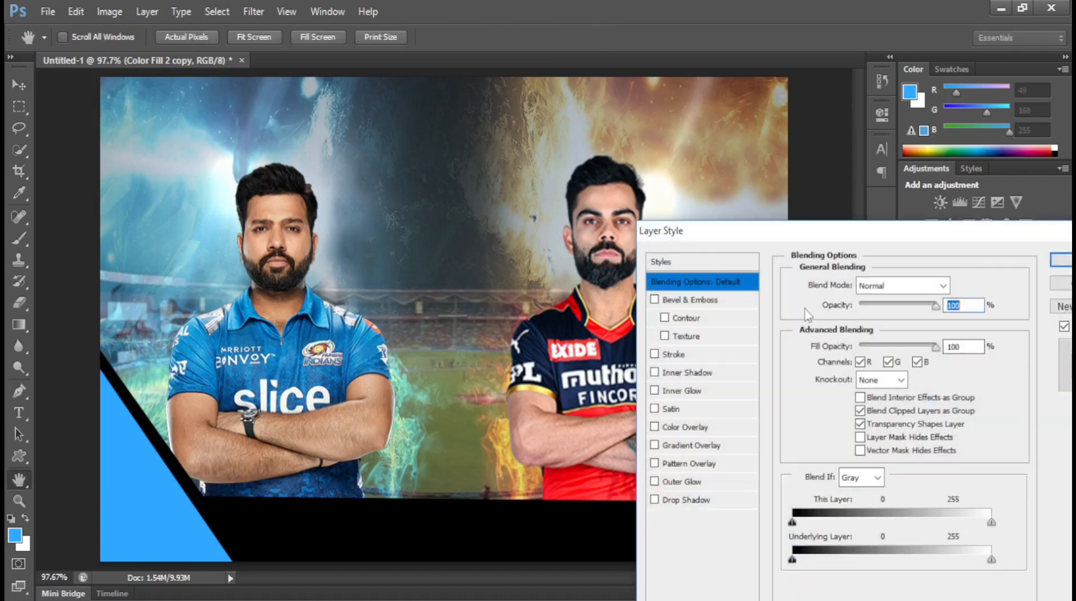
pyautogui.click(685, 429)
pyautogui.moveTo(875, 242); pyautogui.dragTo(875, 428)
pyautogui.click(948, 449)
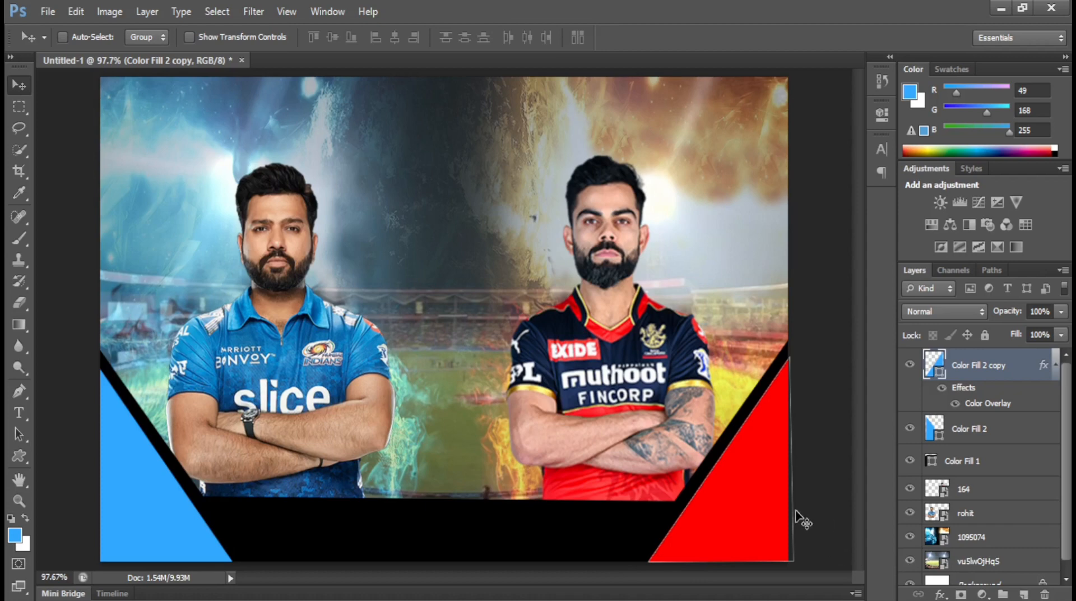
# Step: Add a Drop Shadow to the blue-jersey player's layer with 80% opacity, 2 px distance, 1% spread and 10 px size
pyautogui.scroll(-1, 978, 541)
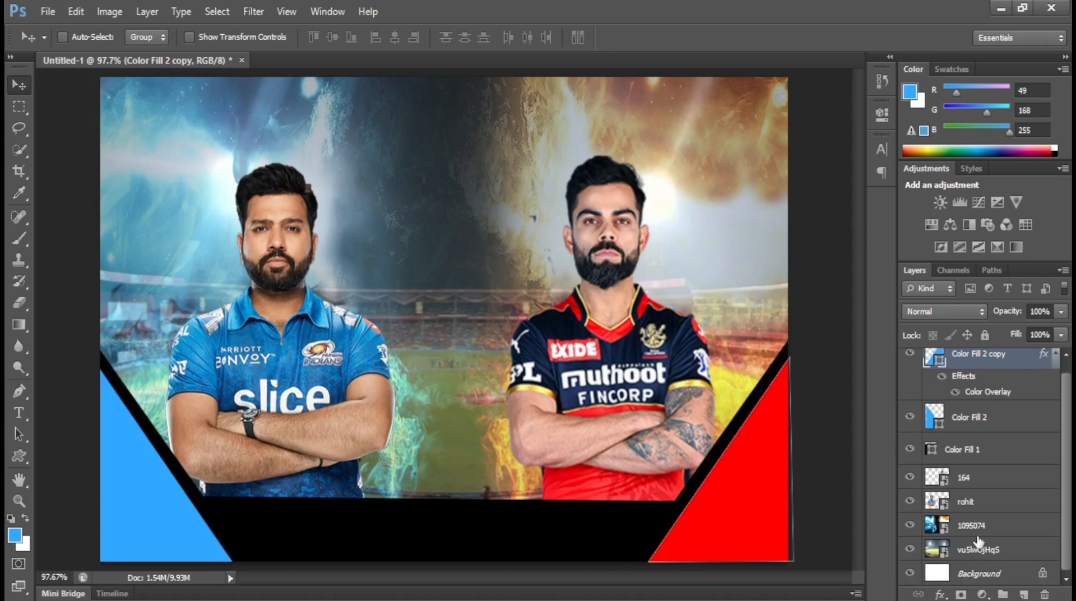
pyautogui.click(985, 504)
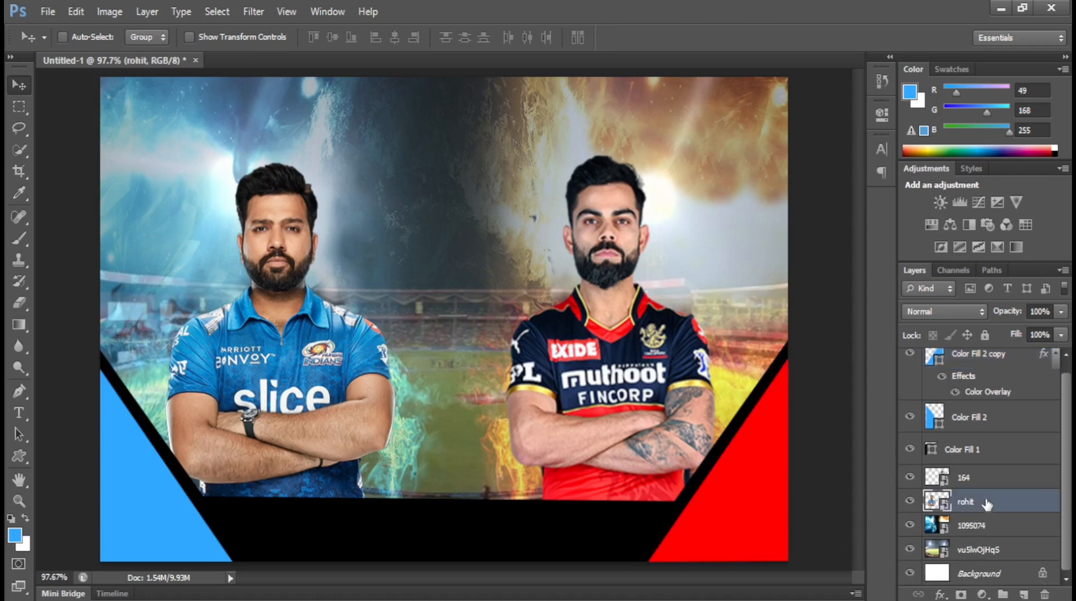
pyautogui.rightClick(1055, 506)
pyautogui.click(919, 35)
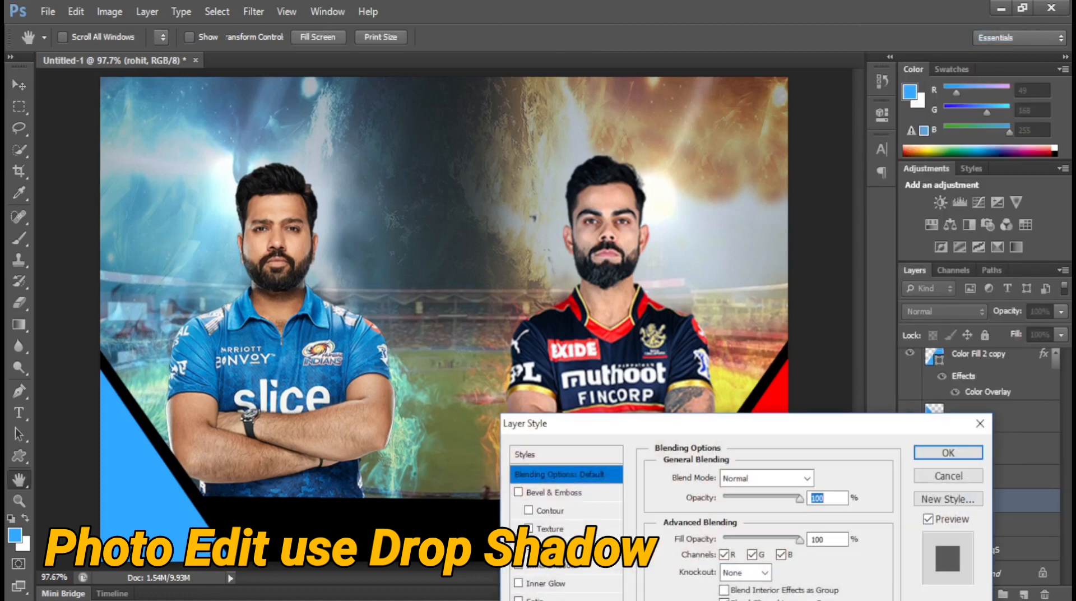
pyautogui.moveTo(720, 425); pyautogui.dragTo(830, 142)
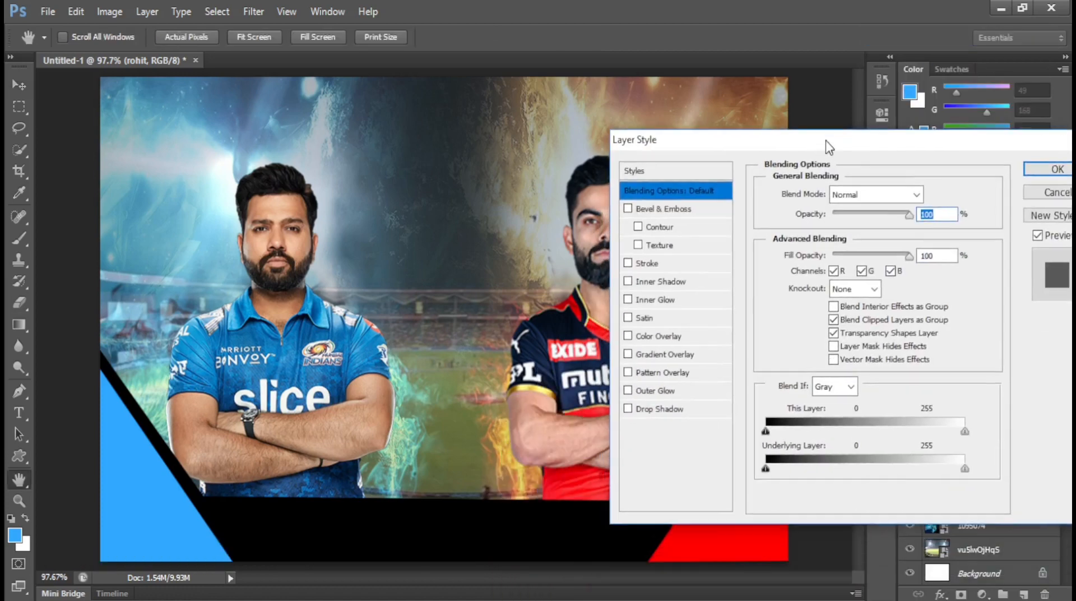
pyautogui.click(646, 410)
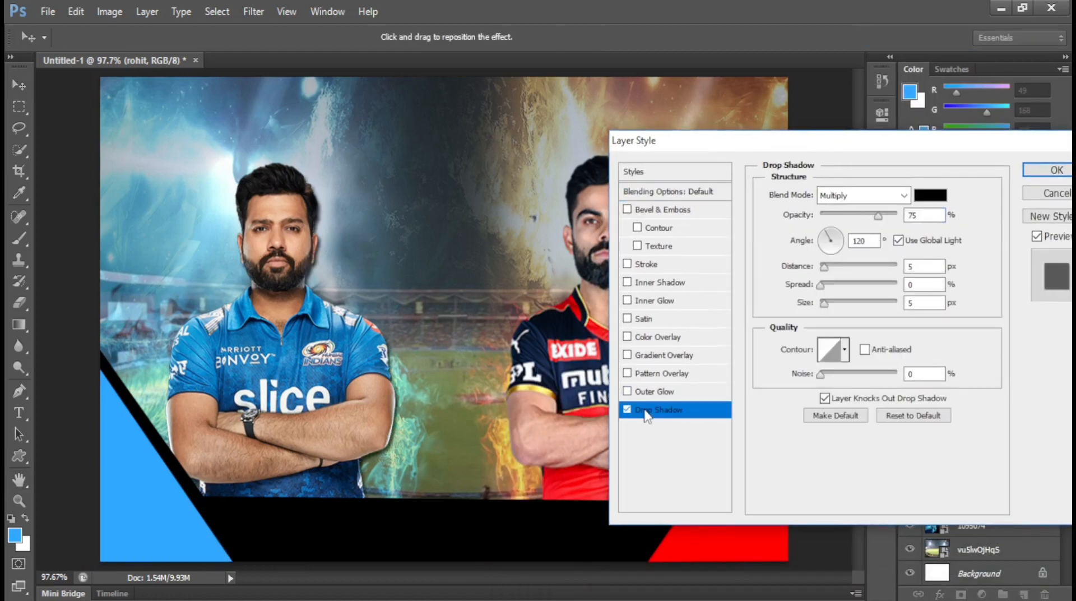
pyautogui.moveTo(897, 143); pyautogui.dragTo(775, 335)
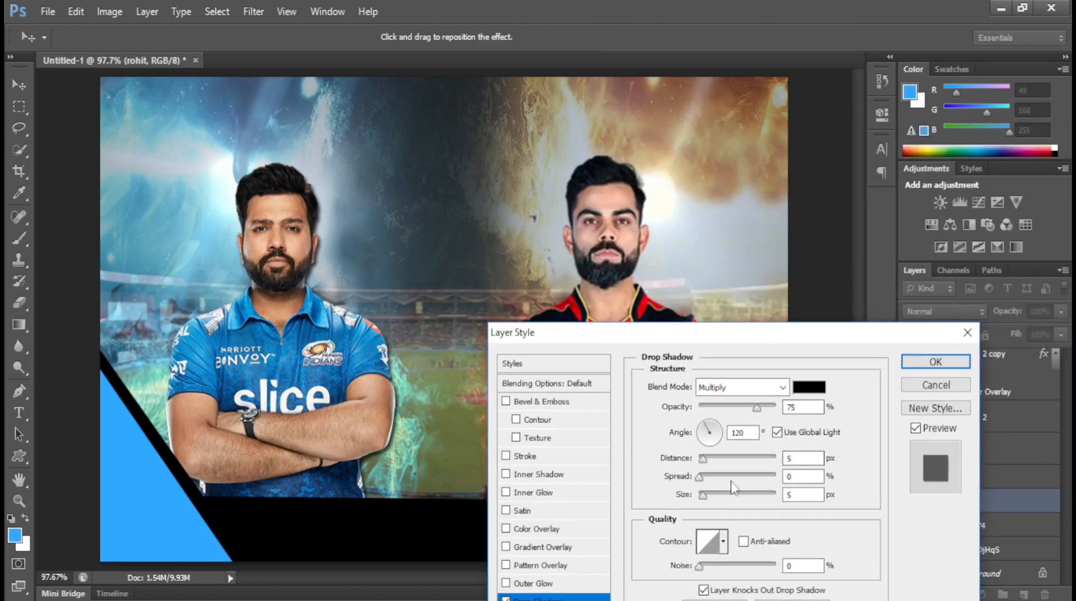
pyautogui.moveTo(703, 494)
pyautogui.mouseDown()
pyautogui.moveTo(694, 477)
pyautogui.moveTo(703, 464)
pyautogui.moveTo(704, 497)
pyautogui.mouseUp()
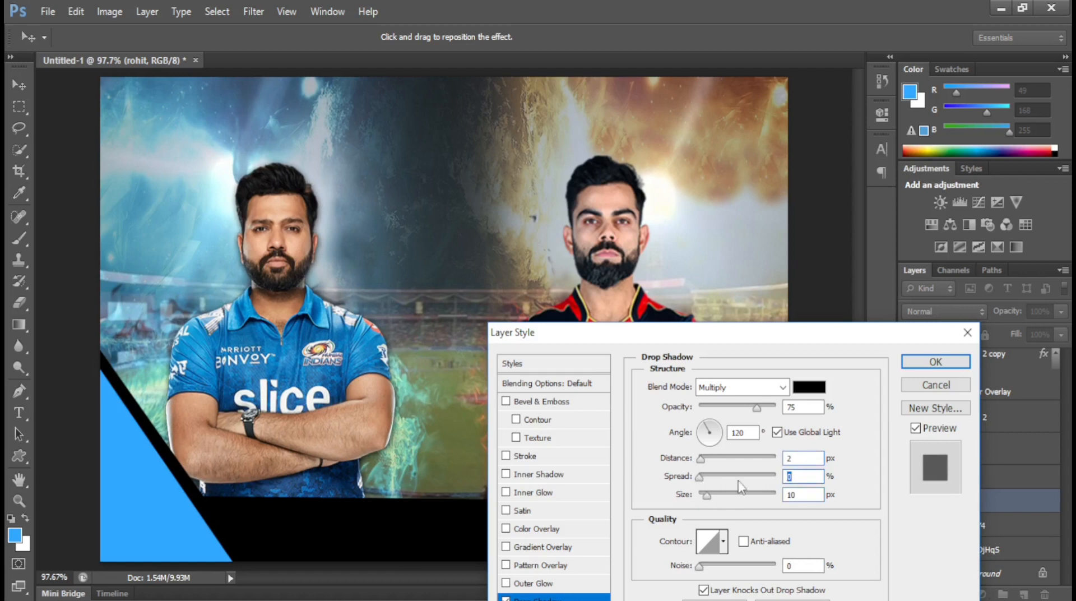
pyautogui.moveTo(757, 408); pyautogui.dragTo(750, 420)
pyautogui.write('80')
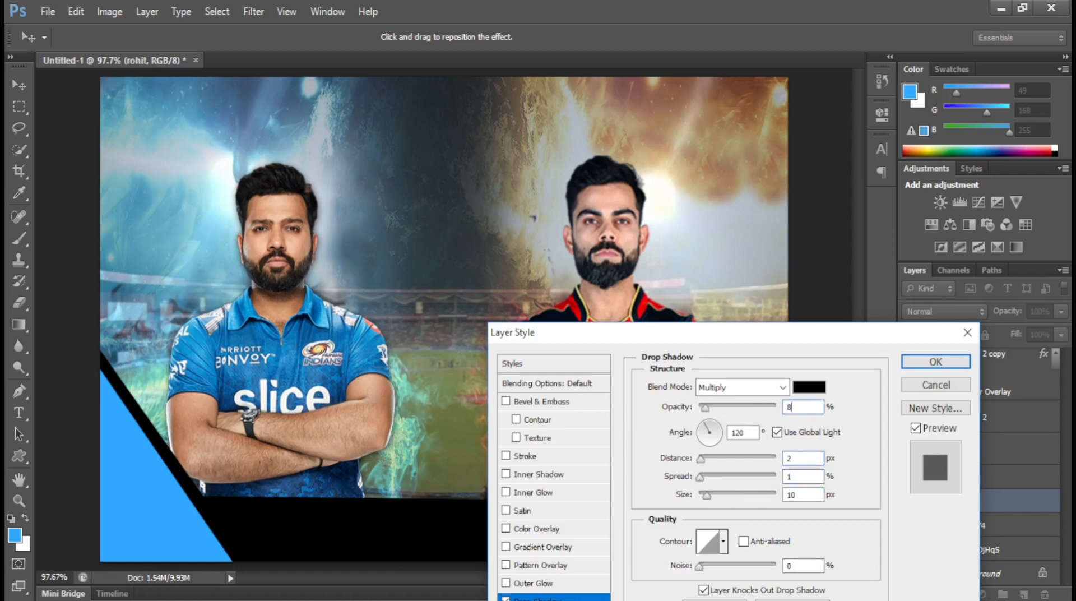
pyautogui.click(937, 362)
# Step: Add a Drop Shadow to the red-jersey player's layer 164 with 80% opacity, 2 px distance, 1% spread and 10 px size
pyautogui.scroll(-1, 975, 506)
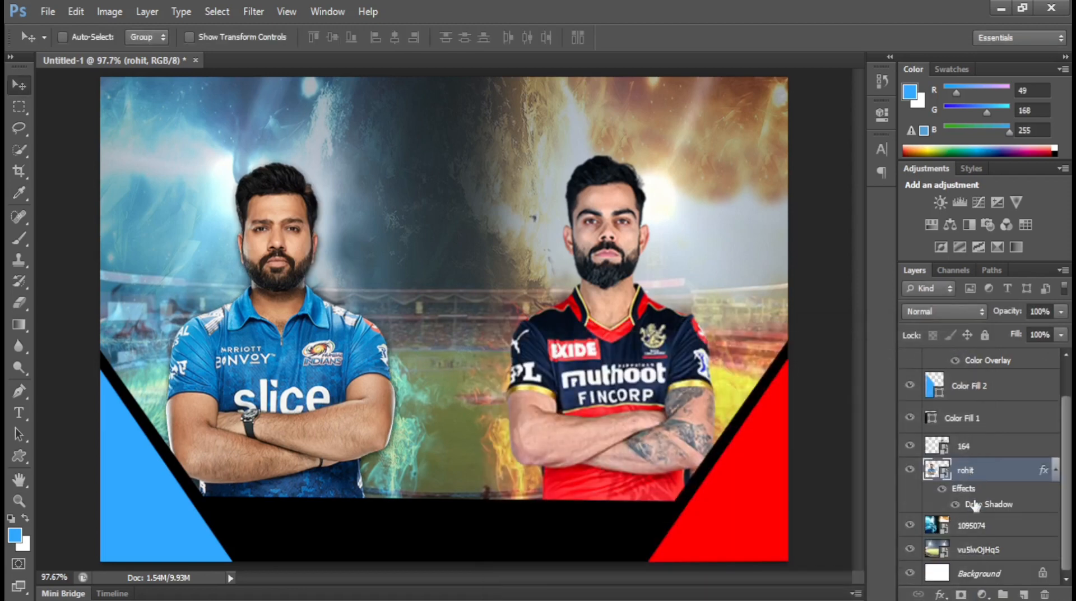
pyautogui.click(1017, 447)
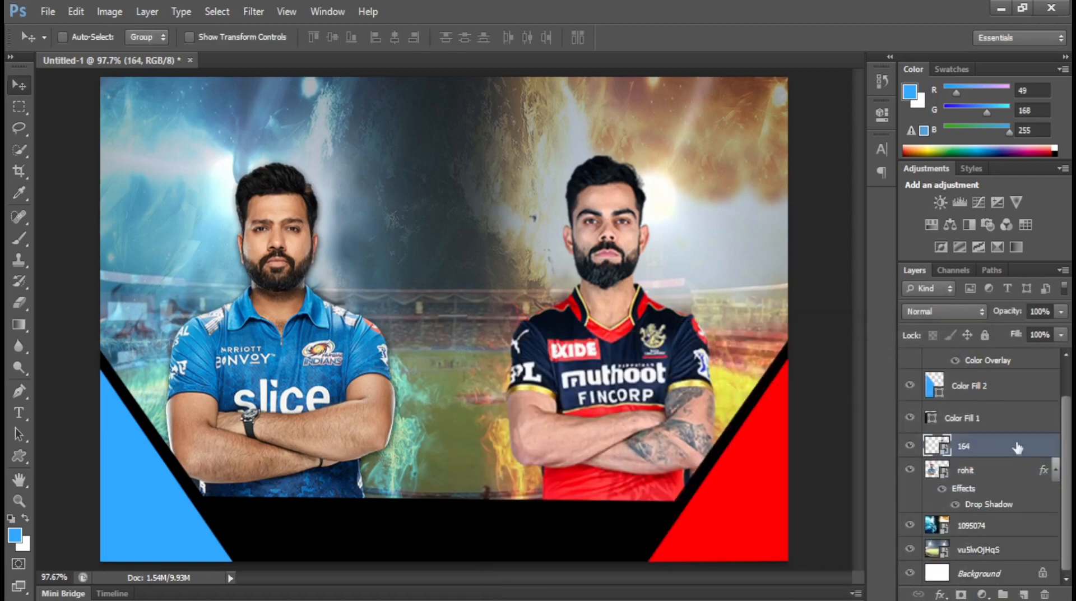
pyautogui.doubleClick(1046, 453)
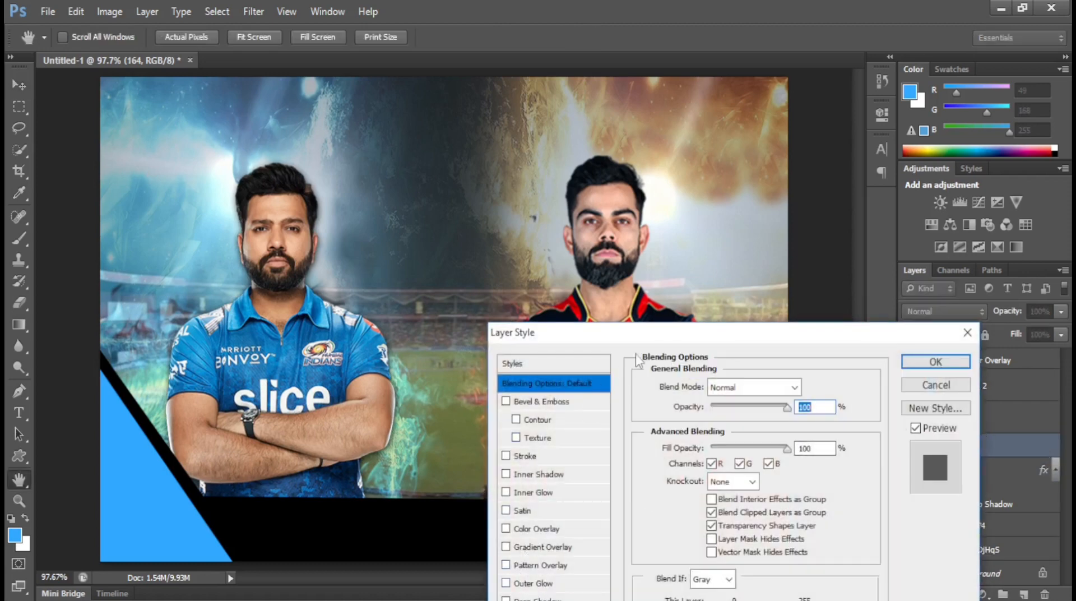
pyautogui.moveTo(648, 333); pyautogui.dragTo(857, 245)
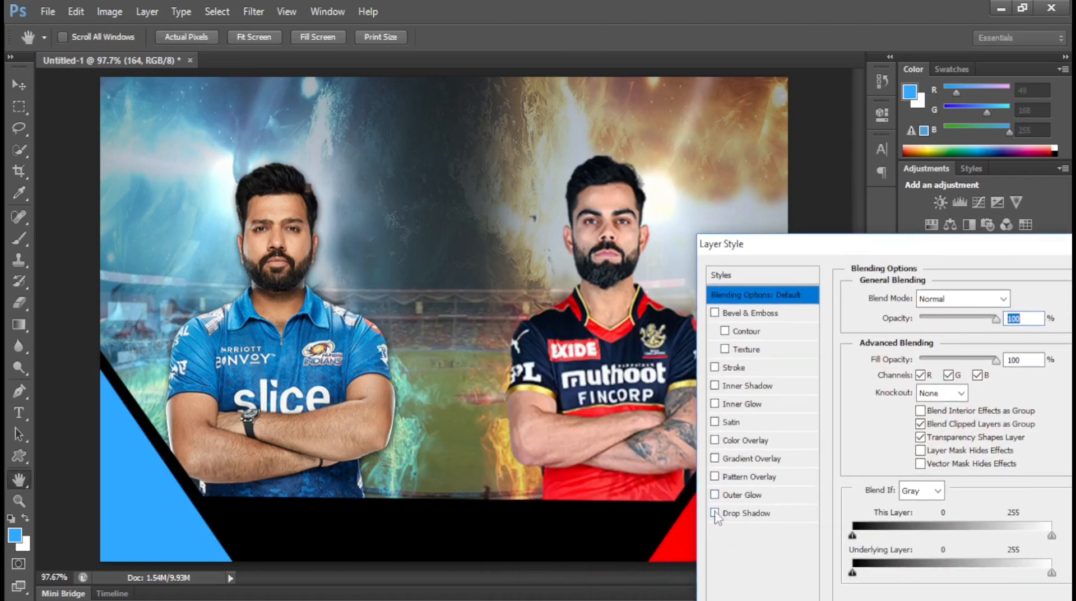
pyautogui.click(765, 514)
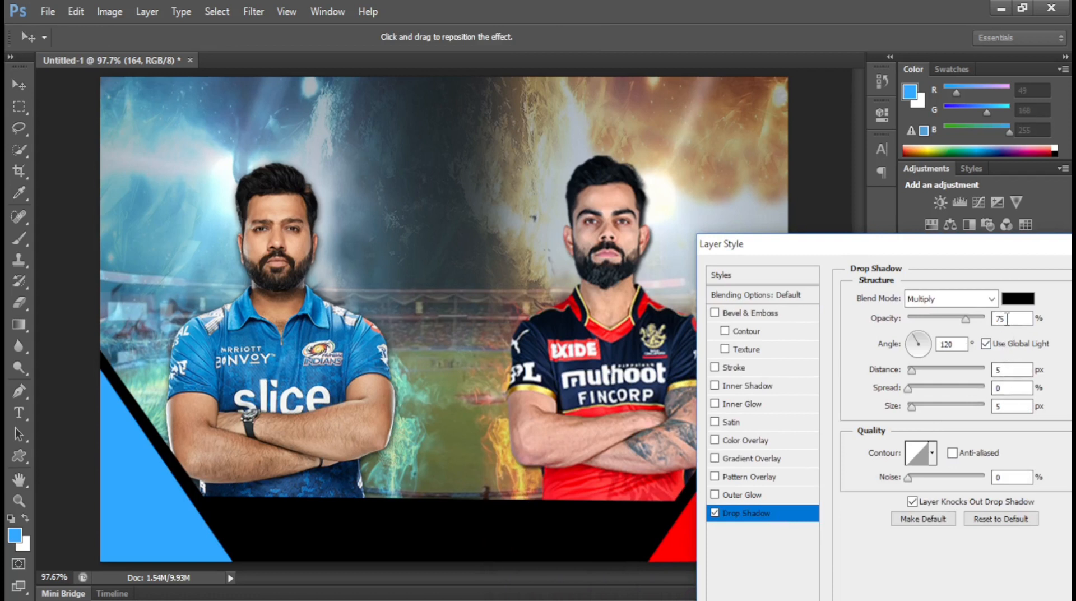
pyautogui.write('80')
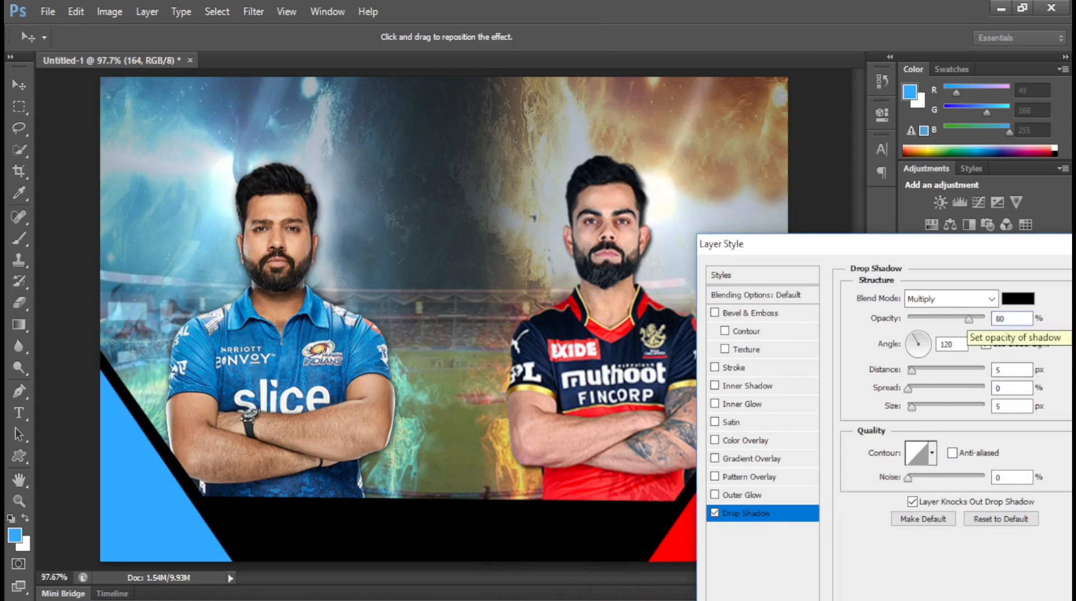
pyautogui.write('2')
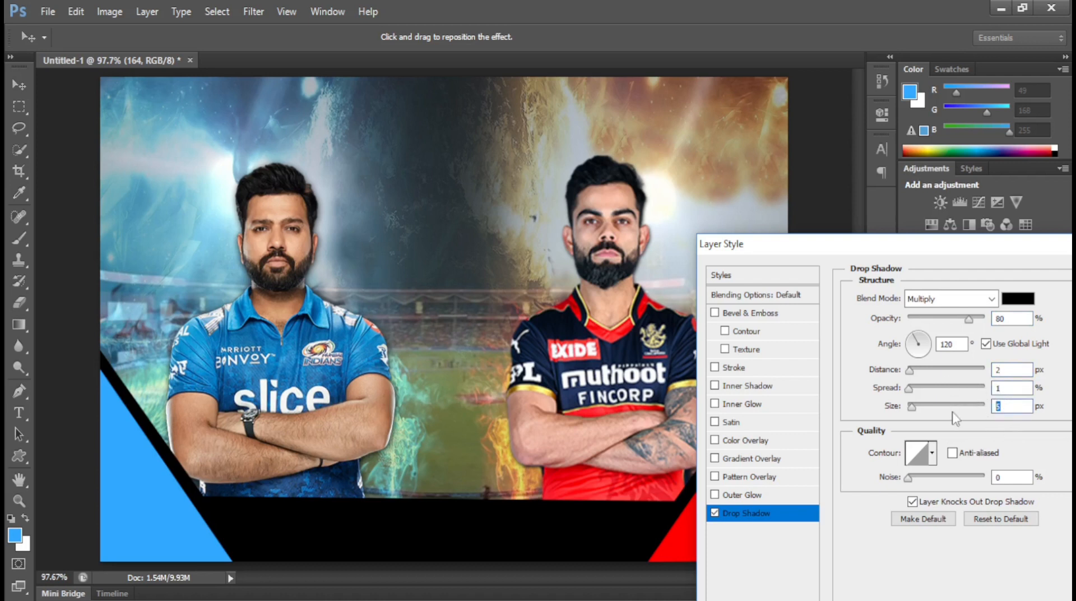
pyautogui.write('10')
pyautogui.moveTo(961, 247); pyautogui.dragTo(849, 307)
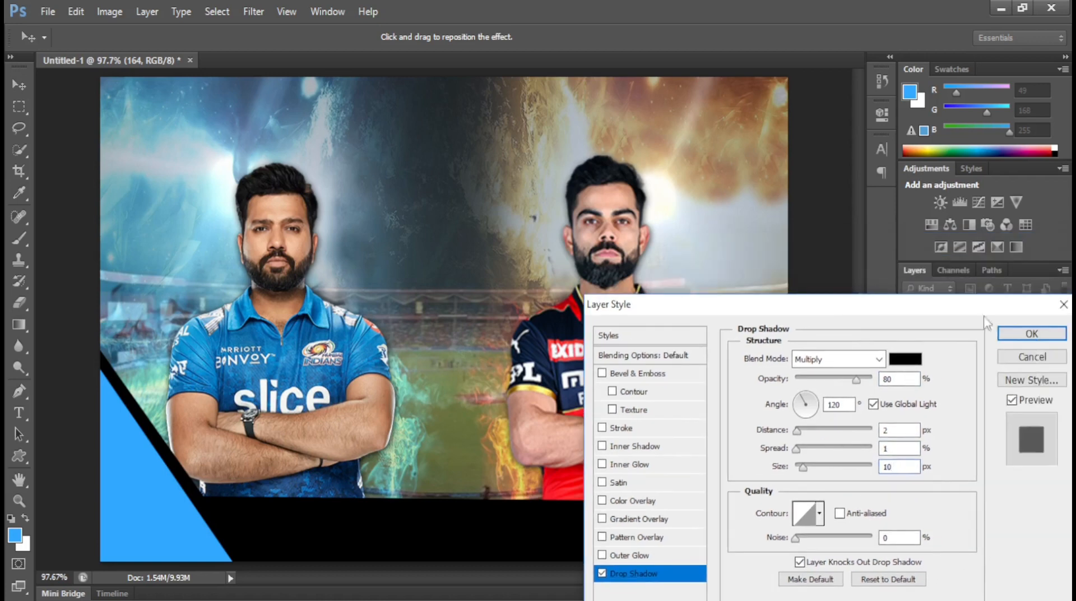
pyautogui.click(1032, 333)
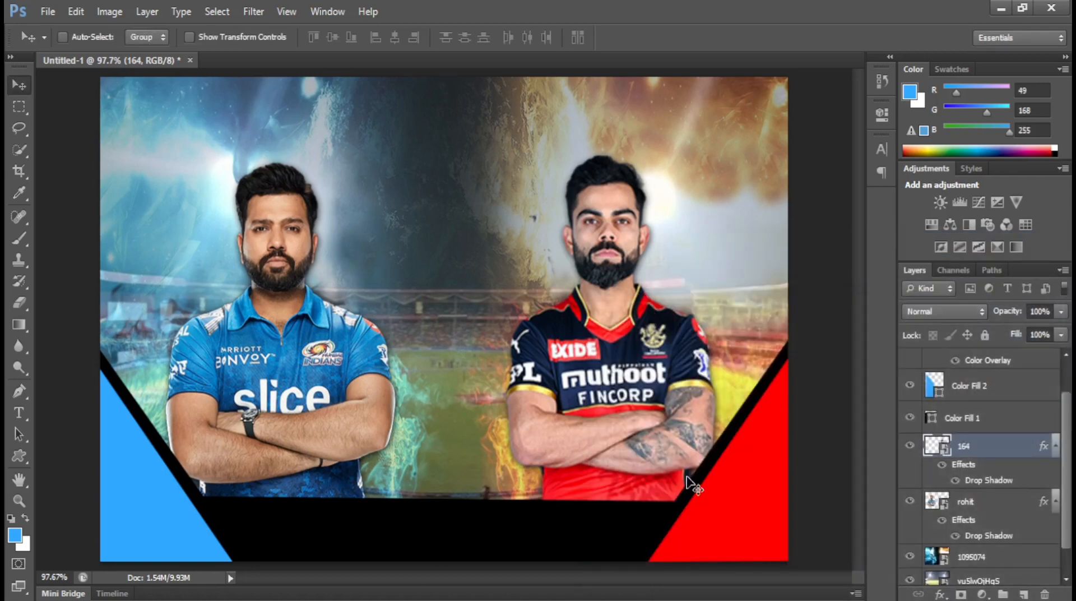
# Step: Group the two corner triangle layers and the black frame layer Color Fill 1
pyautogui.scroll(2, 989, 371)
pyautogui.click(989, 368)
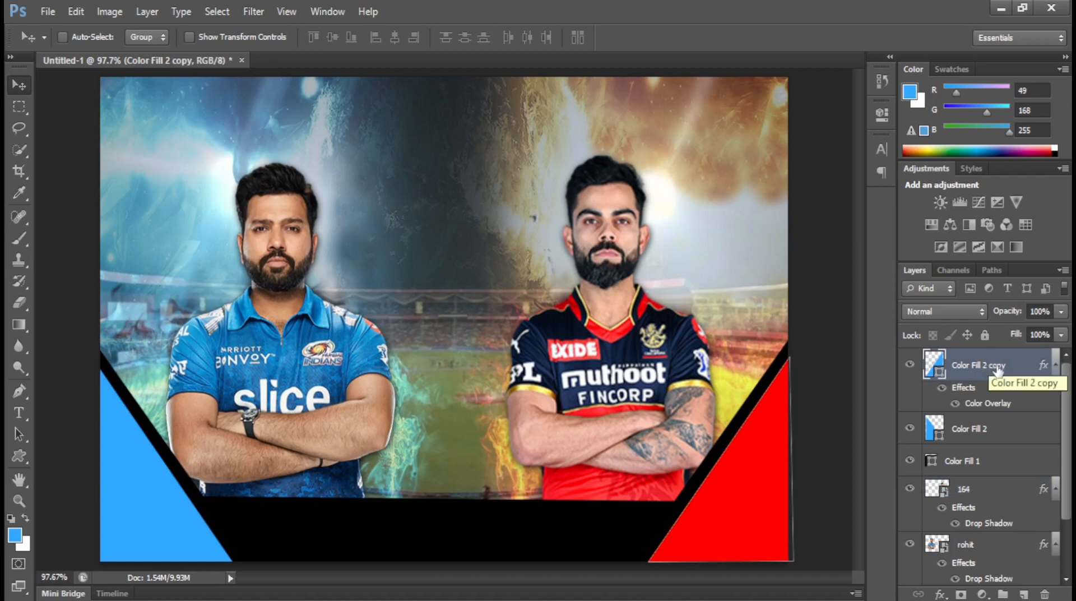
pyautogui.keyDown('ctrl'); pyautogui.click(997, 429); pyautogui.keyUp('ctrl')
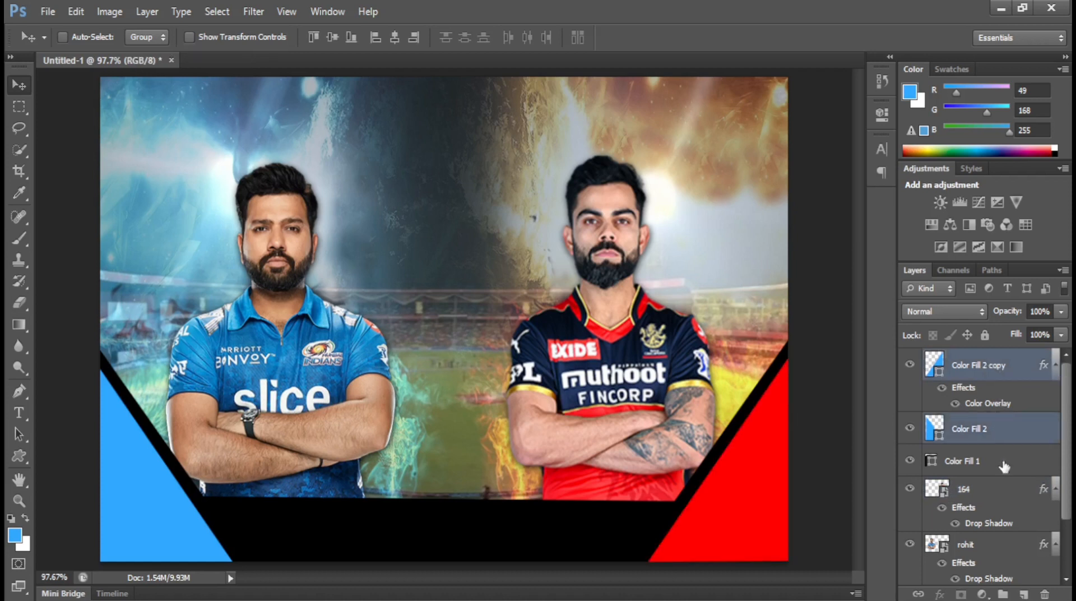
pyautogui.keyDown('ctrl'); pyautogui.click(1003, 465); pyautogui.keyUp('ctrl')
pyautogui.hotkey('ctrl', 'g')
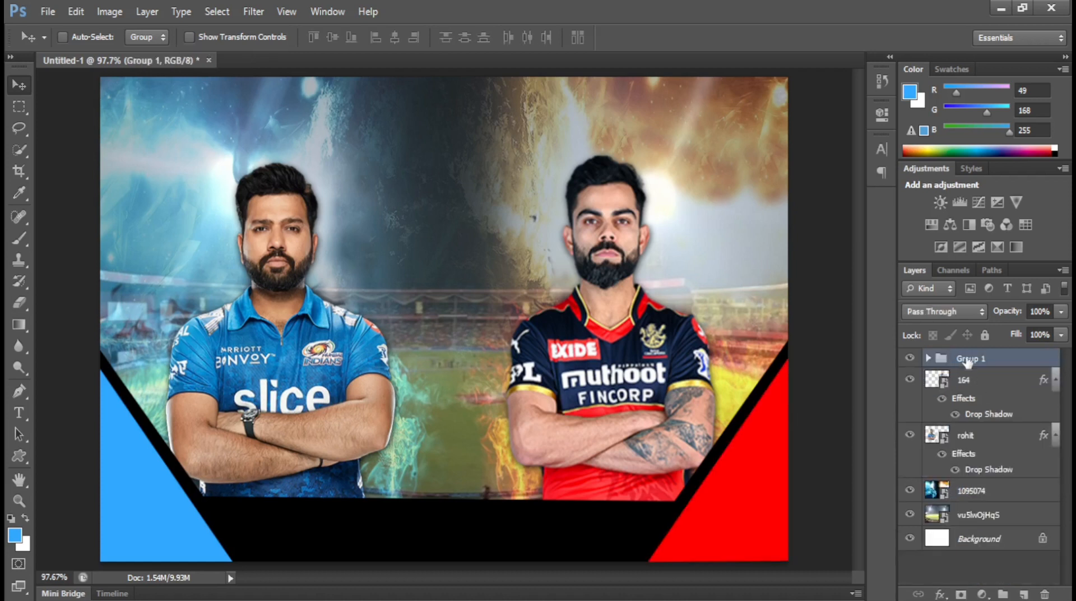
# Step: Place the ipl-mumbai-indians logo file and scale it to about 21.5% near the poster's lower-left corner
pyautogui.click(46, 12)
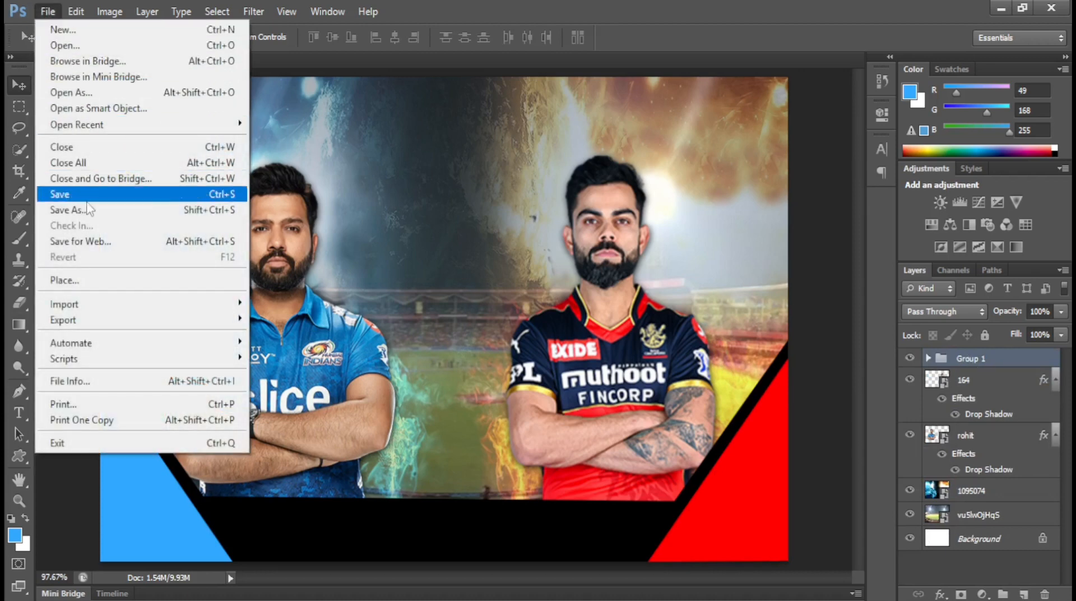
pyautogui.click(88, 278)
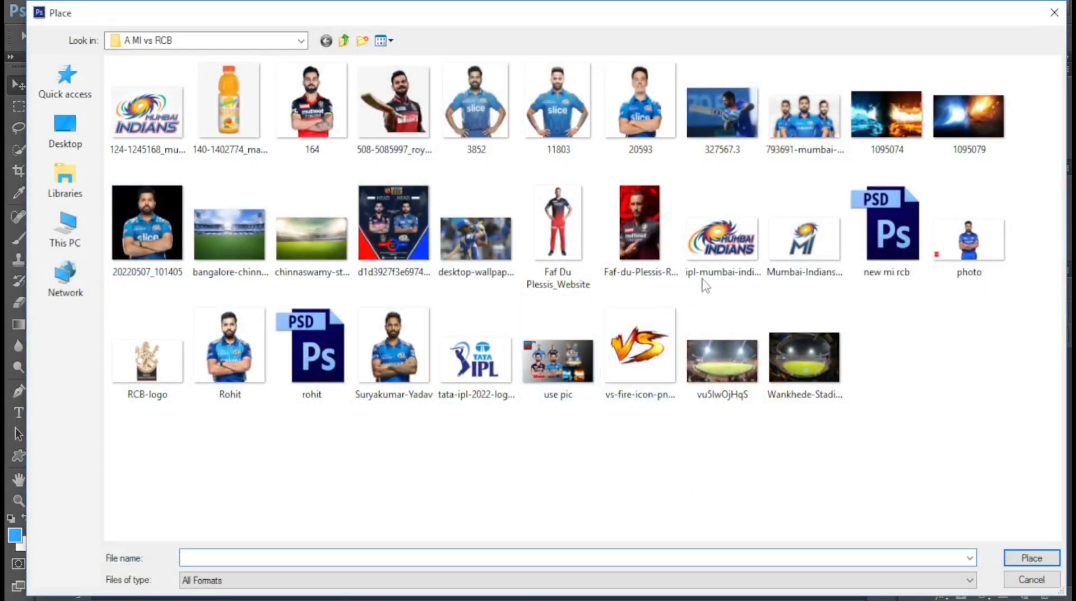
pyautogui.doubleClick(722, 247)
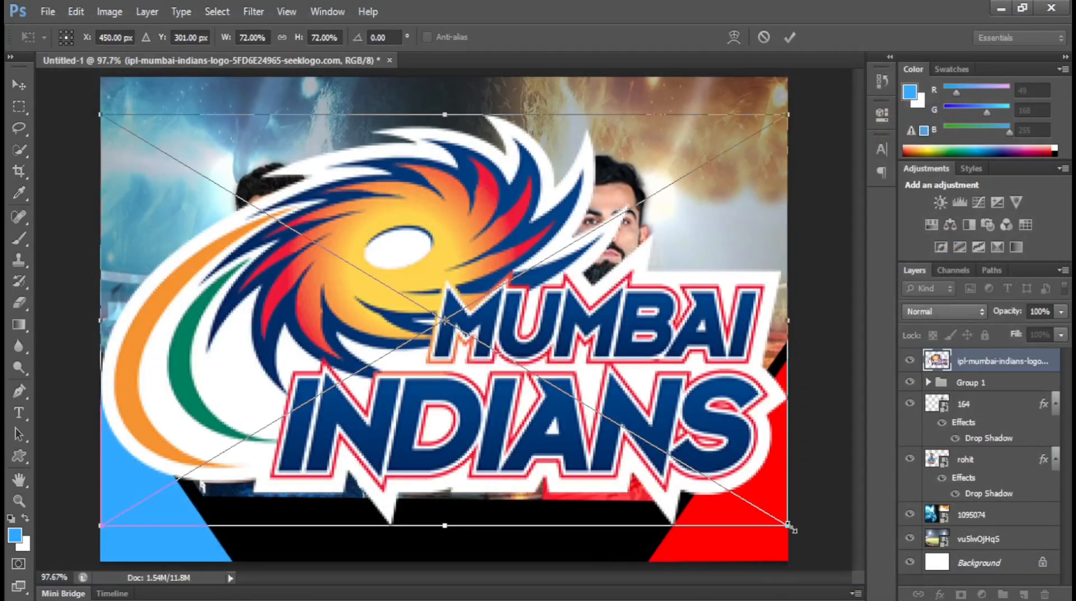
pyautogui.moveTo(791, 526); pyautogui.dragTo(353, 530)
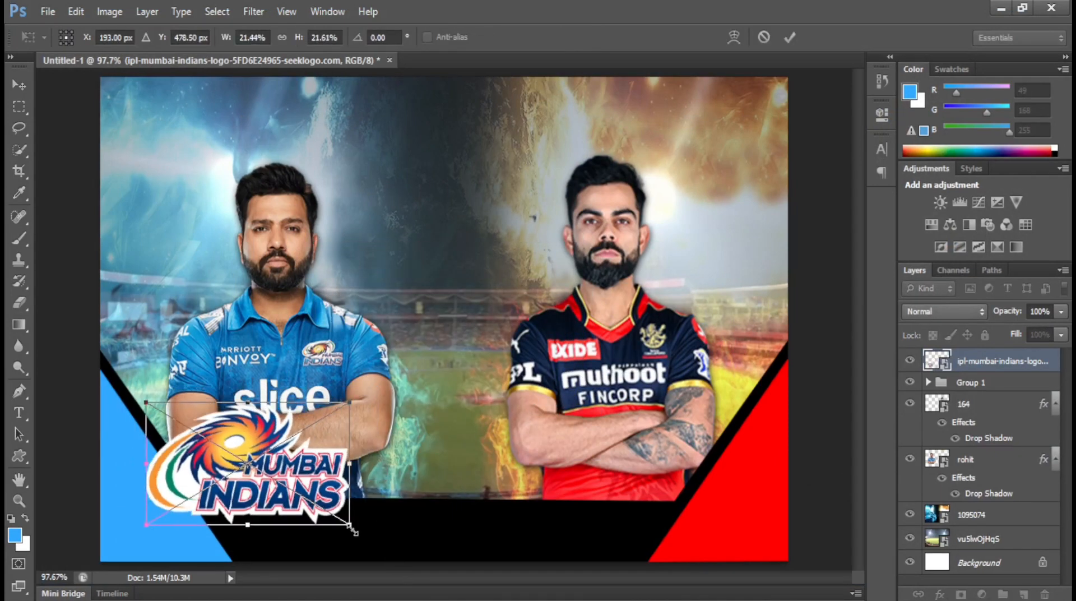
pyautogui.press('Return')
# Step: Nudge the Mumbai Indians logo down and slightly left so it overlaps the blue triangle and the black frame
pyautogui.press('Down')
pyautogui.press('Down')
pyautogui.press('Down')
pyautogui.press('Down')
pyautogui.press('Down')
pyautogui.press('Down')
pyautogui.press('Down')
pyautogui.press('Down')
pyautogui.press('Down')
pyautogui.press('Down')
pyautogui.press('Down')
pyautogui.press('Down')
pyautogui.press('Down')
pyautogui.press('Down')
pyautogui.press('Down')
pyautogui.press('Down')
pyautogui.press('Down')
pyautogui.press('Down')
pyautogui.press('Down')
pyautogui.press('Down')
pyautogui.press('Left')
pyautogui.press('Left')
pyautogui.press('Left')
pyautogui.press('Left')
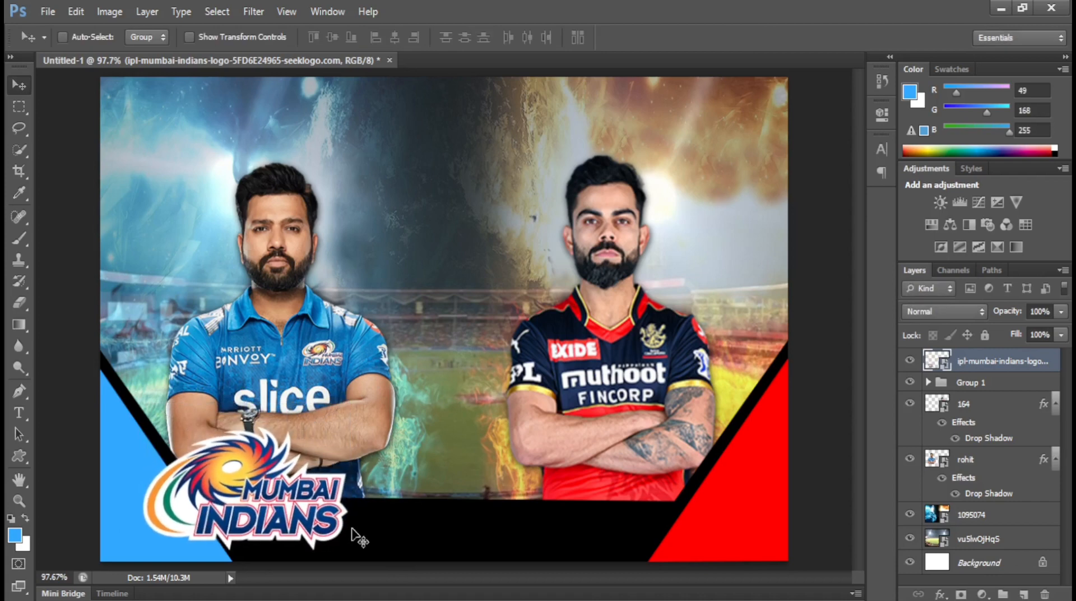
pyautogui.press('Up')
pyautogui.press('Up')
pyautogui.press('Up')
pyautogui.press('Up')
pyautogui.press('Up')
pyautogui.press('Up')
pyautogui.press('Up')
pyautogui.press('Up')
pyautogui.press('Up')
pyautogui.press('Up')
pyautogui.press('Left')
pyautogui.press('Left')
pyautogui.press('Left')
pyautogui.press('Left')
pyautogui.press('Left')
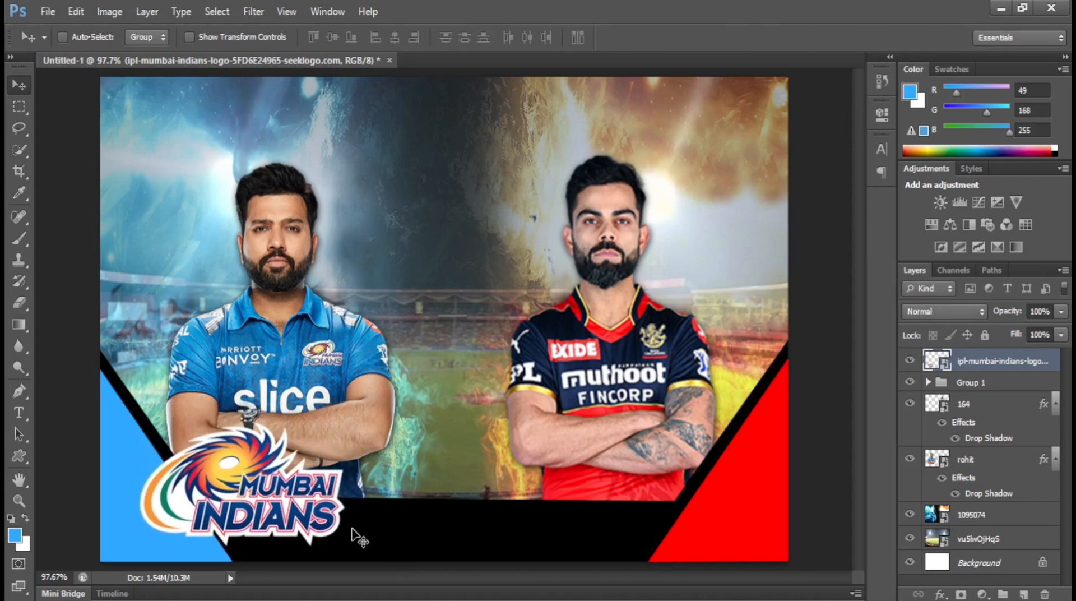
# Step: Place the RCB-logo file, scale it to about 2.41% and position it over the red triangle near the poster's lower-right corner
pyautogui.click(47, 11)
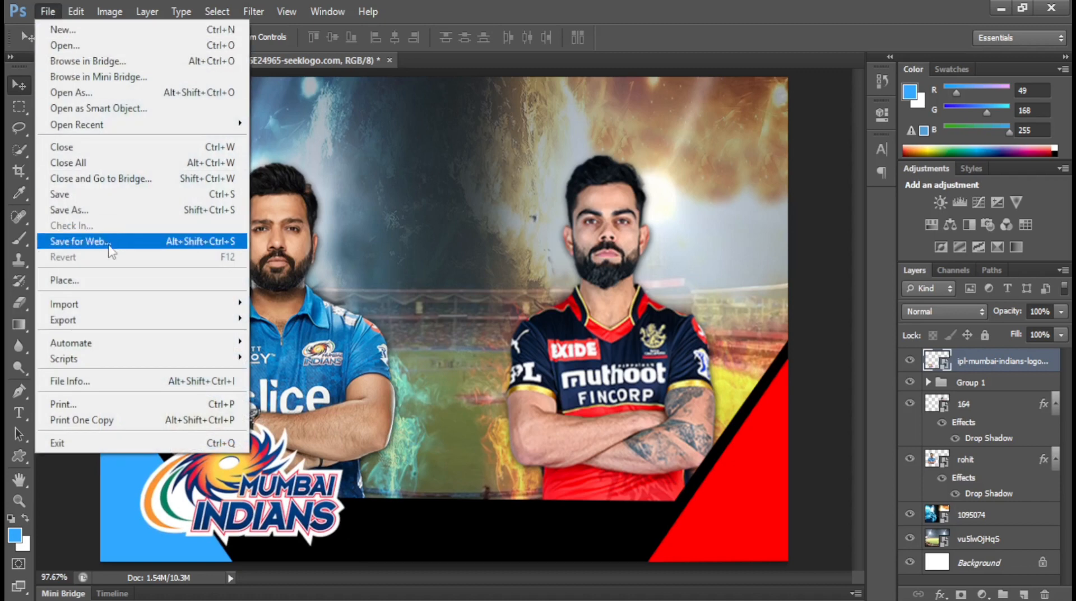
pyautogui.click(112, 279)
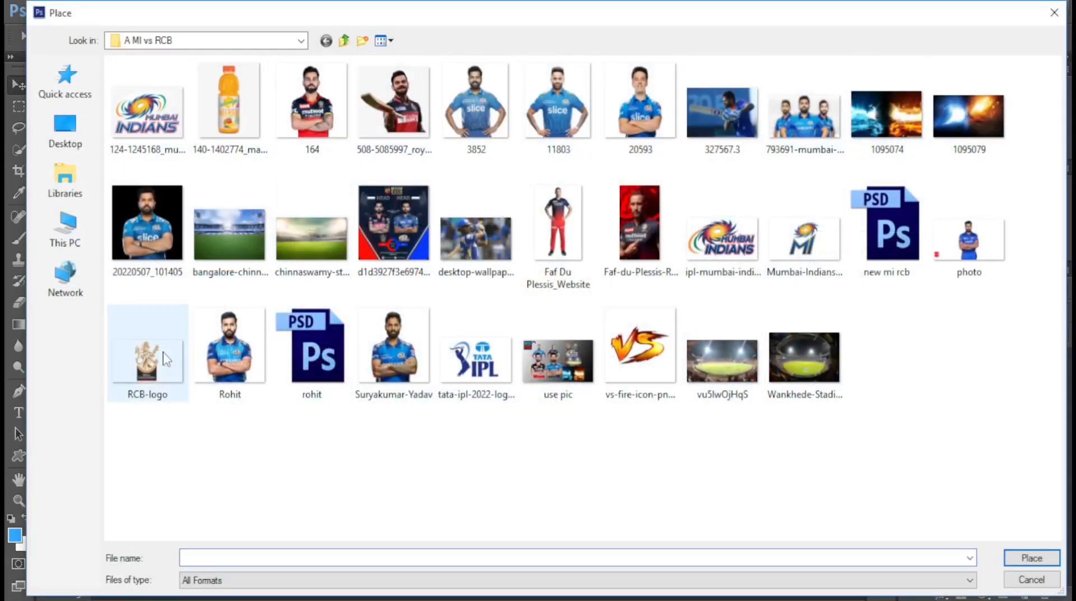
pyautogui.doubleClick(143, 359)
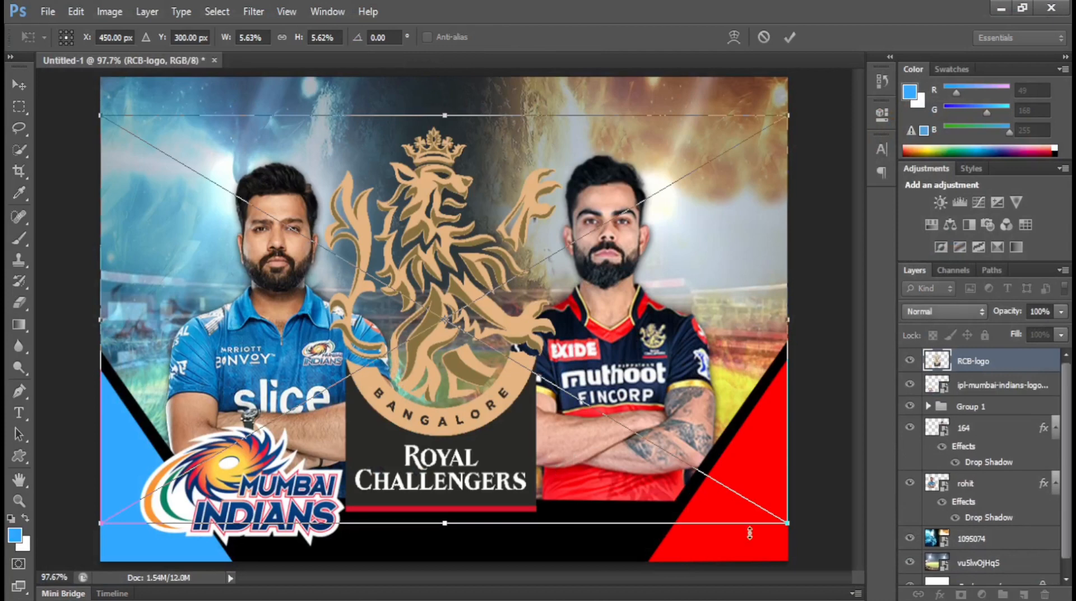
pyautogui.moveTo(790, 526); pyautogui.dragTo(602, 402)
pyautogui.press('Return')
pyautogui.hotkey('ctrl', 't')
pyautogui.moveTo(507, 347); pyautogui.dragTo(735, 491)
pyautogui.moveTo(828, 558); pyautogui.dragTo(820, 554)
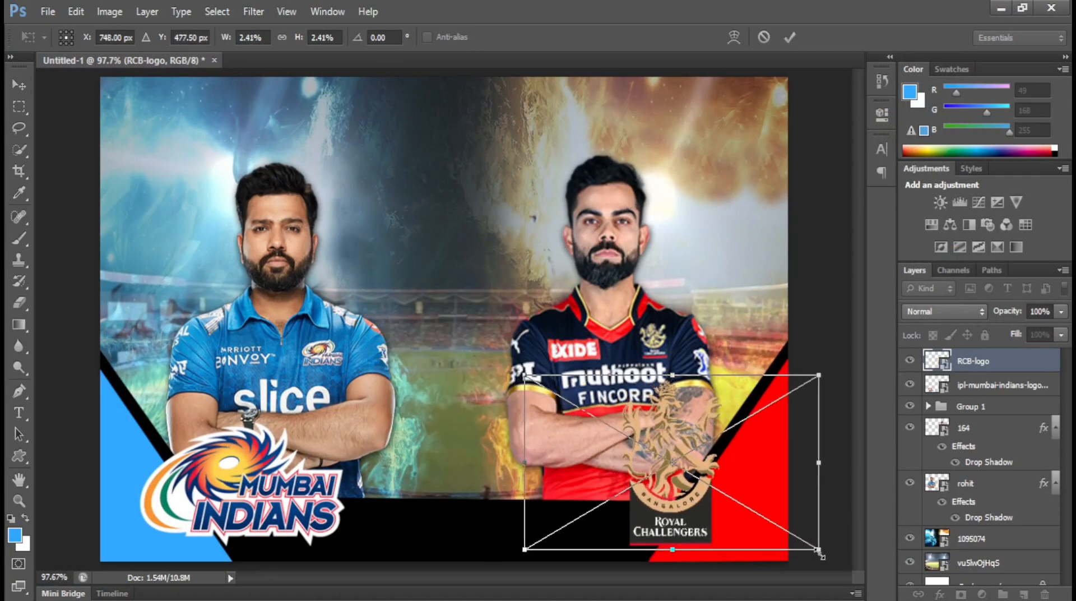
pyautogui.press('Return')
# Step: Nudge the RCB logo slightly left and enlarge it a touch over the red triangle's edge
pyautogui.press('Left')
pyautogui.press('Left')
pyautogui.press('Left')
pyautogui.press('Left')
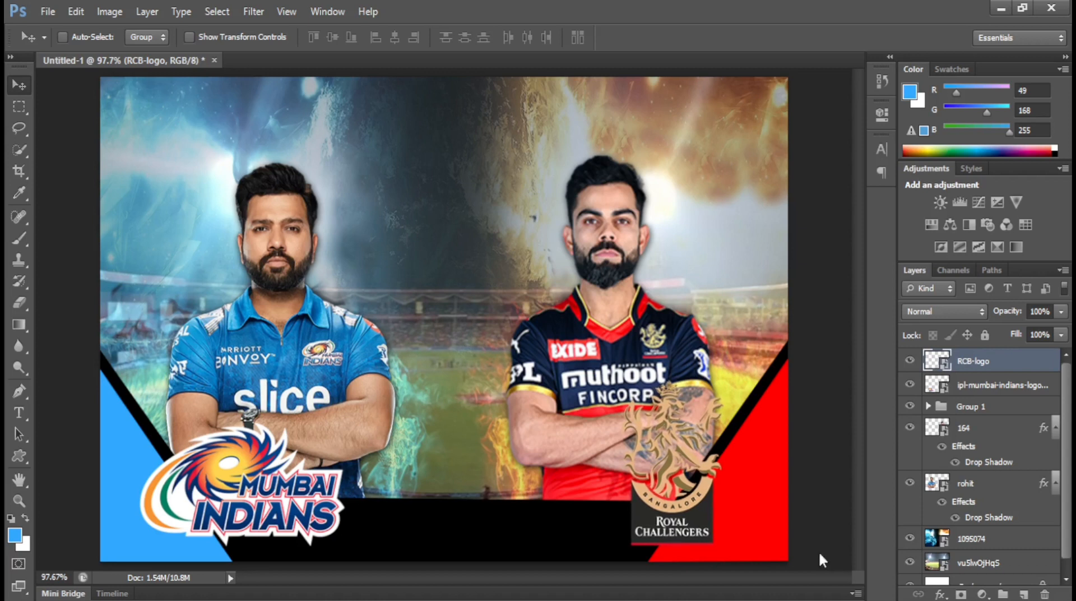
pyautogui.hotkey('ctrl', 't')
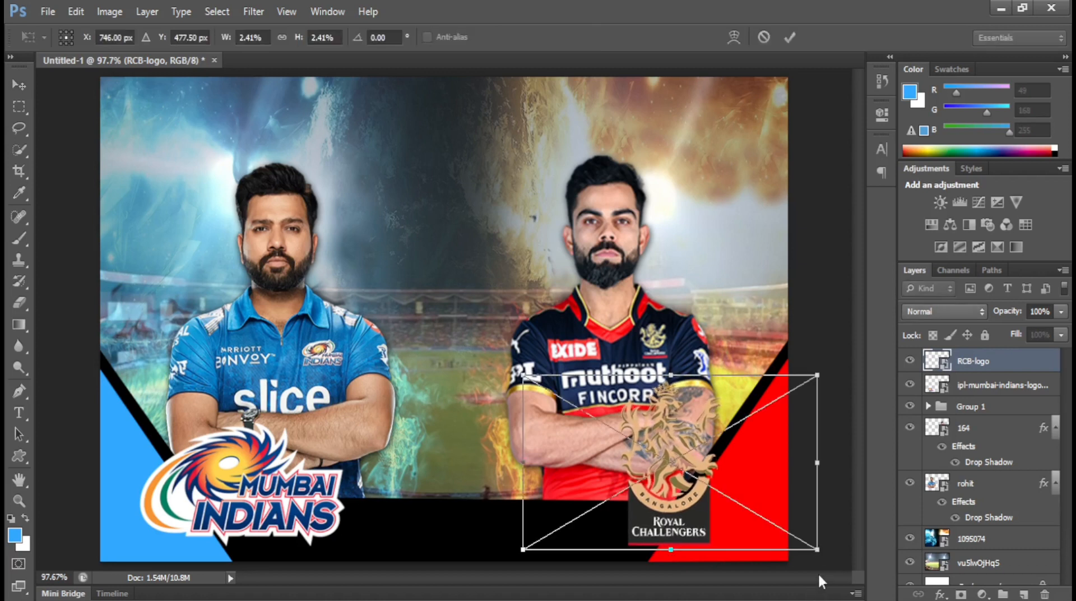
pyautogui.moveTo(820, 556); pyautogui.dragTo(823, 561)
pyautogui.press('Return')
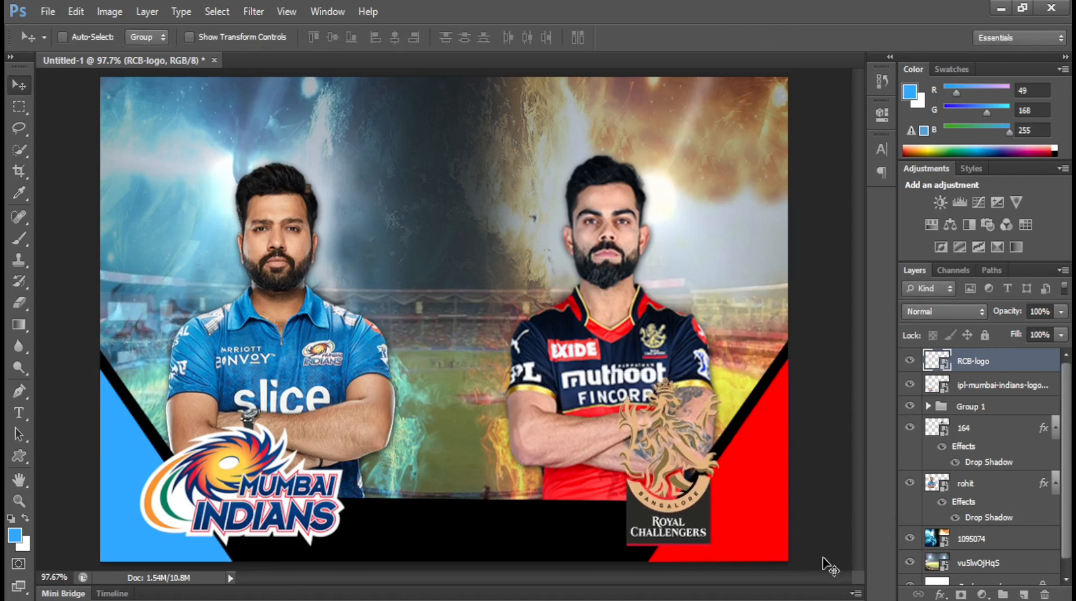
# Step: Add a Drop Shadow to the RCB-logo layer with 2 px distance, 20% spread and 8 px size
pyautogui.doubleClick(1040, 368)
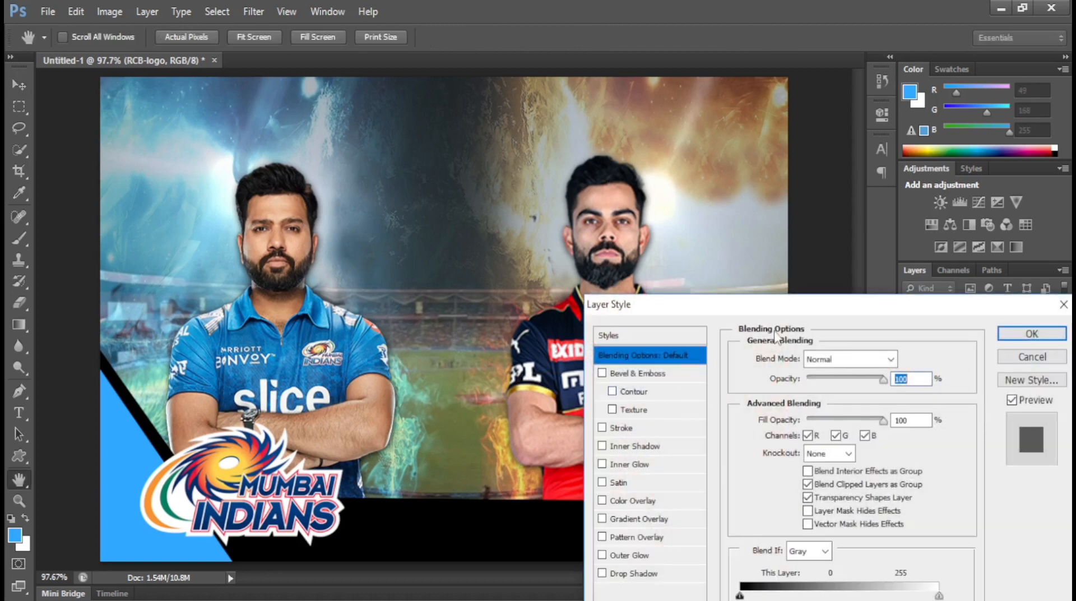
pyautogui.moveTo(782, 444); pyautogui.dragTo(767, 44)
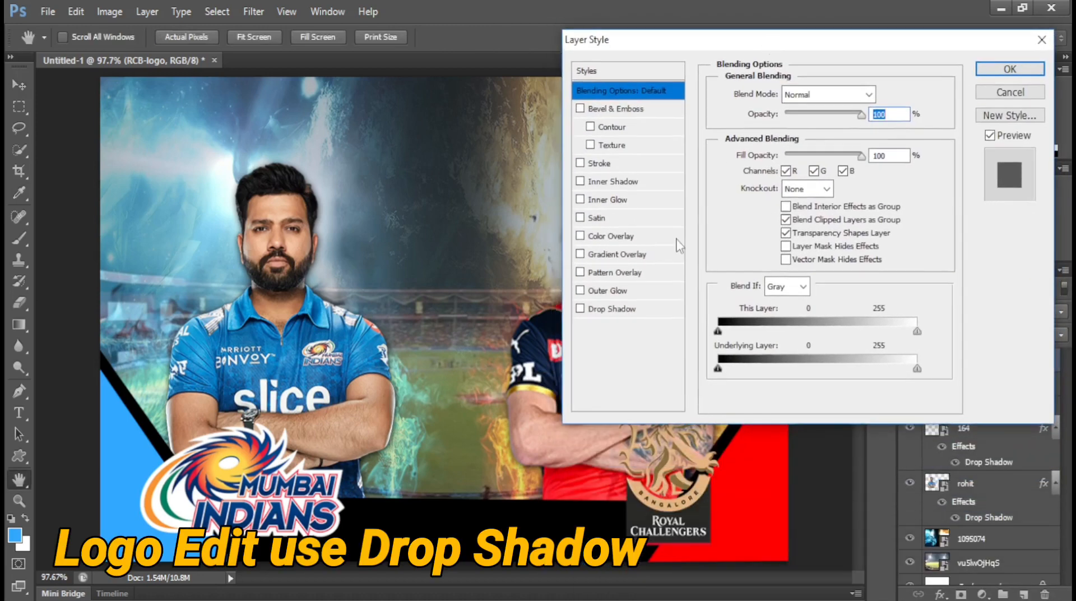
pyautogui.click(600, 310)
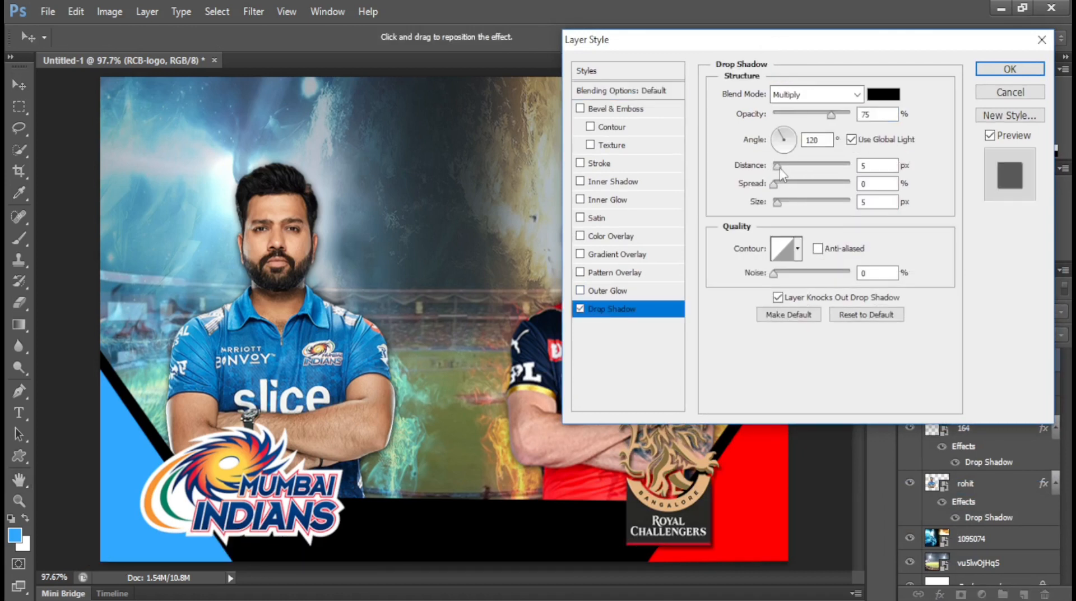
pyautogui.moveTo(779, 167); pyautogui.dragTo(784, 208)
pyautogui.write('08')
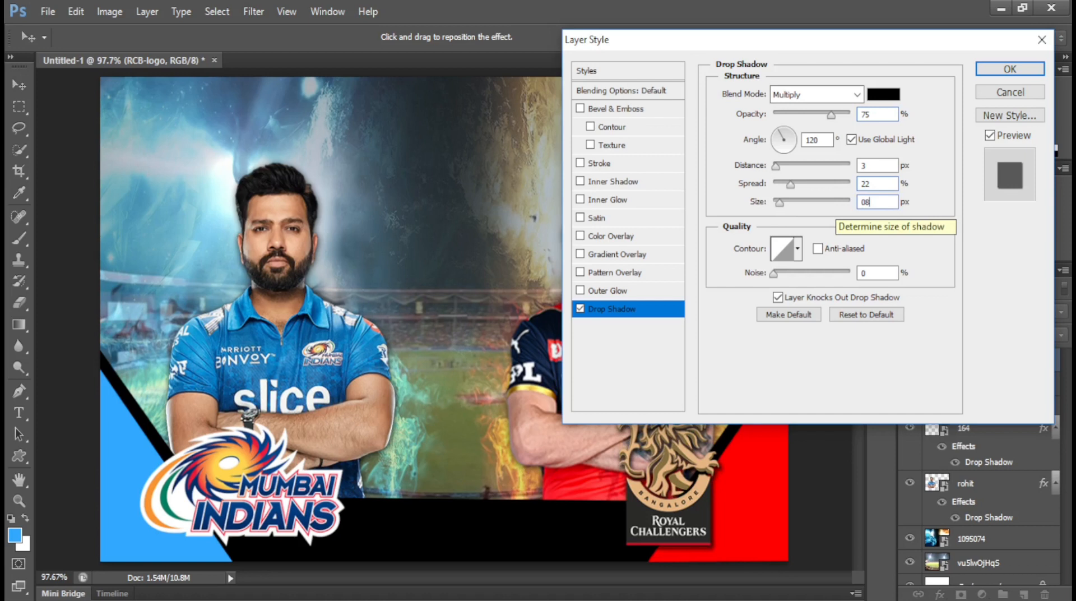
pyautogui.hotkey('shift', 'Tab')
pyautogui.write('20')
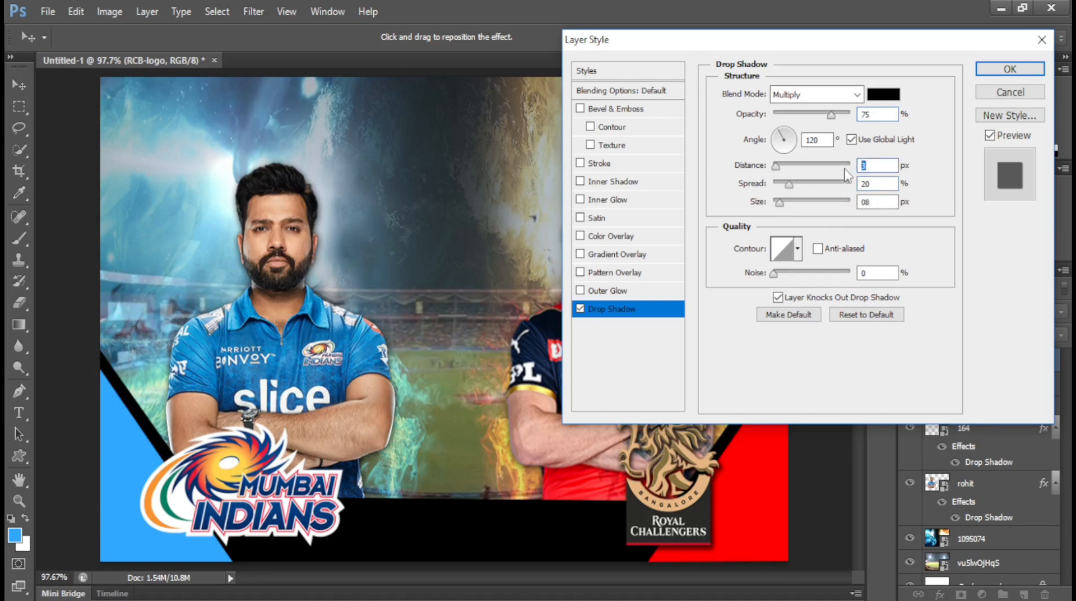
pyautogui.write('5')
pyautogui.press('BackSpace')
pyautogui.write('2')
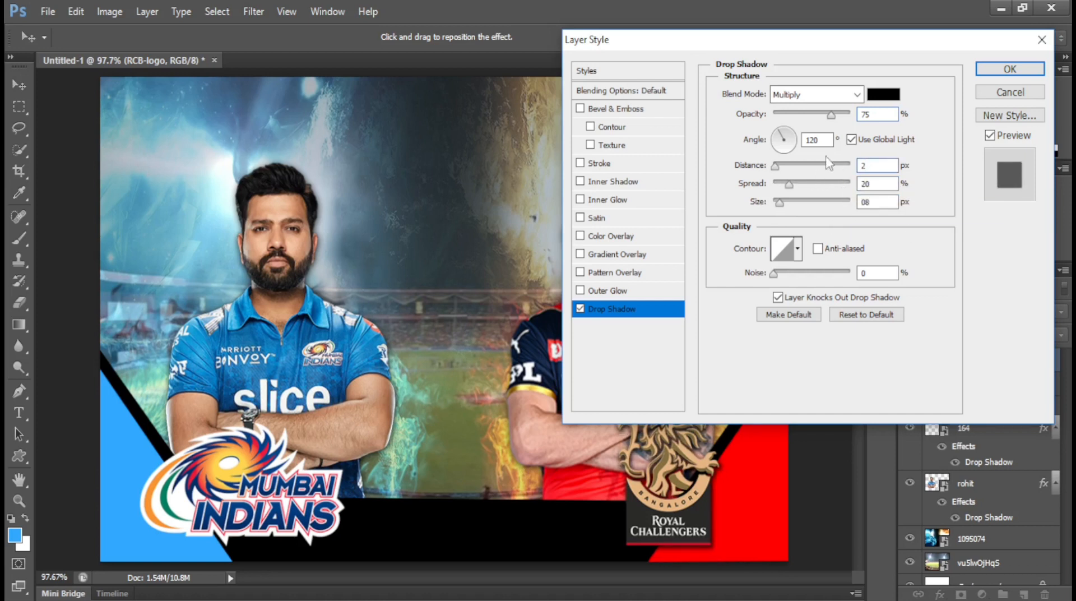
pyautogui.click(994, 70)
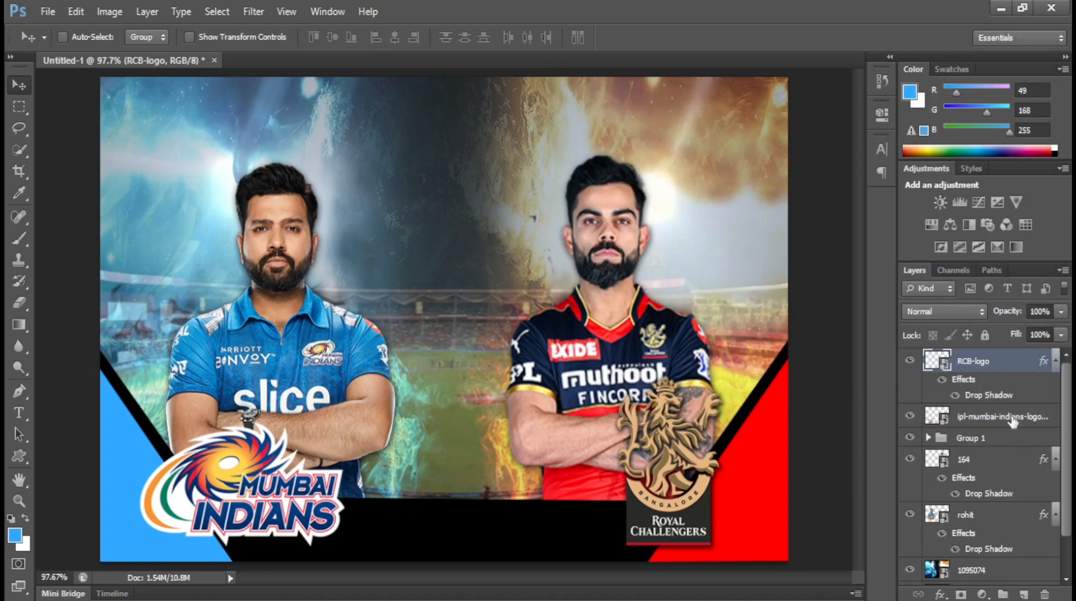
# Step: Add a Drop Shadow to the ipl-mumbai-indians logo layer with 5 px distance, 9% spread and 8 px size
pyautogui.doubleClick(1042, 422)
pyautogui.doubleClick(1056, 426)
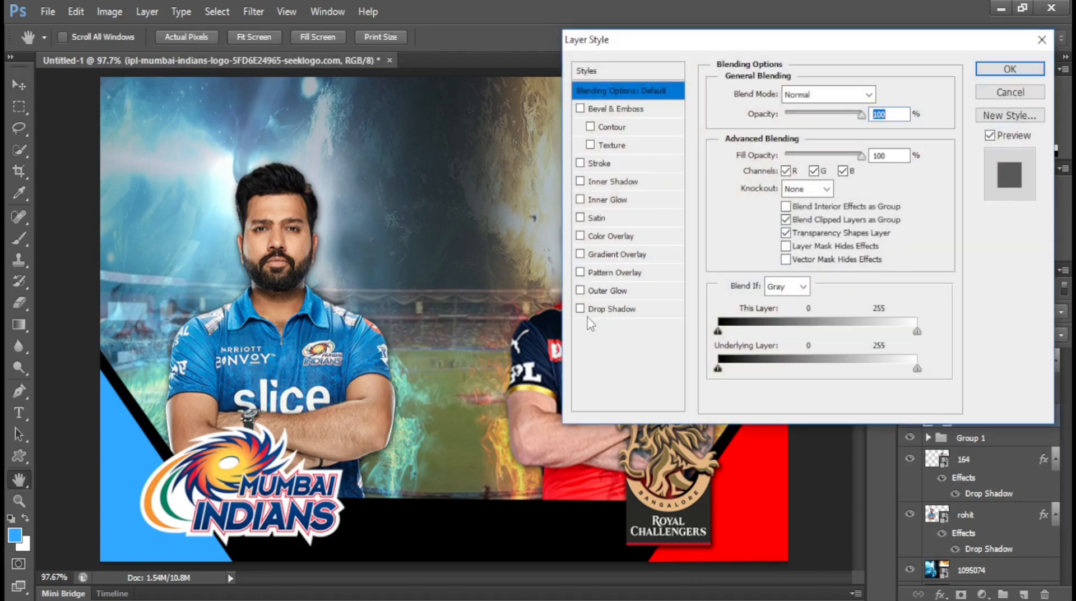
pyautogui.click(614, 310)
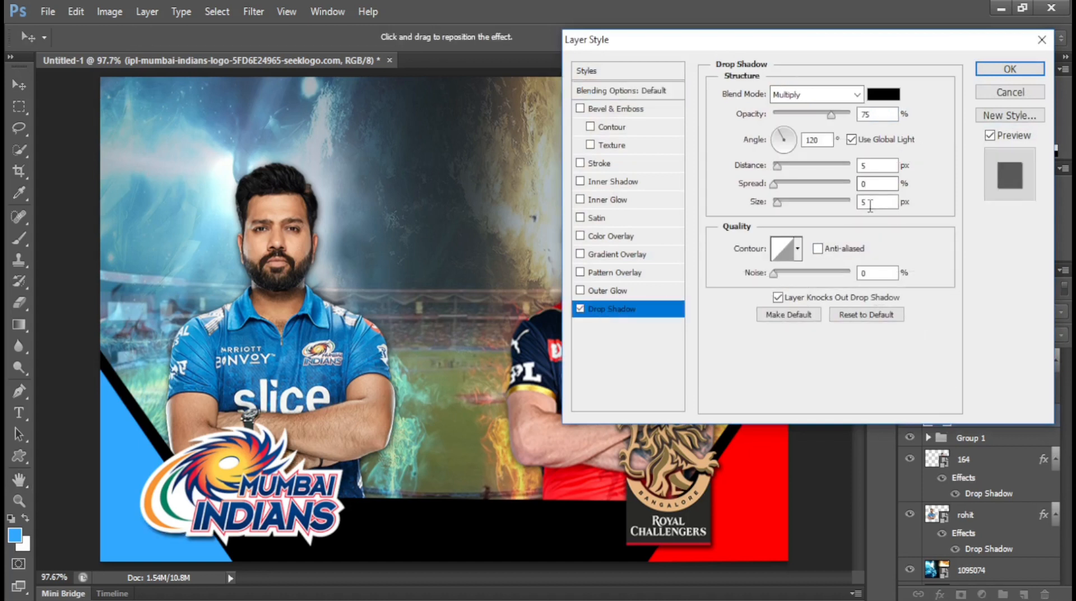
pyautogui.write('08')
pyautogui.write('5')
pyautogui.doubleClick(859, 166)
pyautogui.write('2')
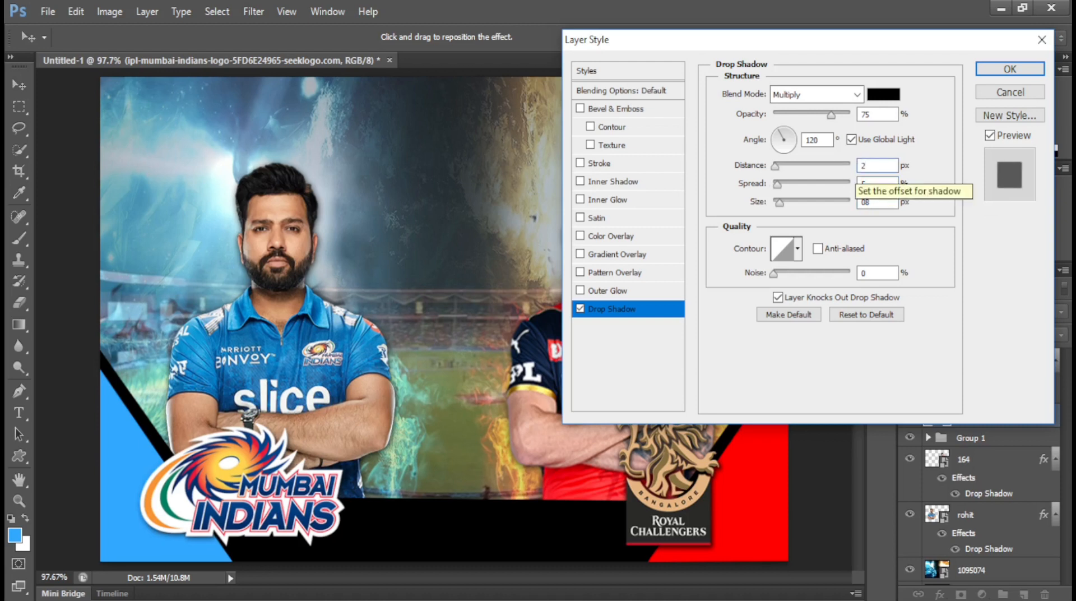
pyautogui.moveTo(869, 169); pyautogui.dragTo(854, 170)
pyautogui.write('5')
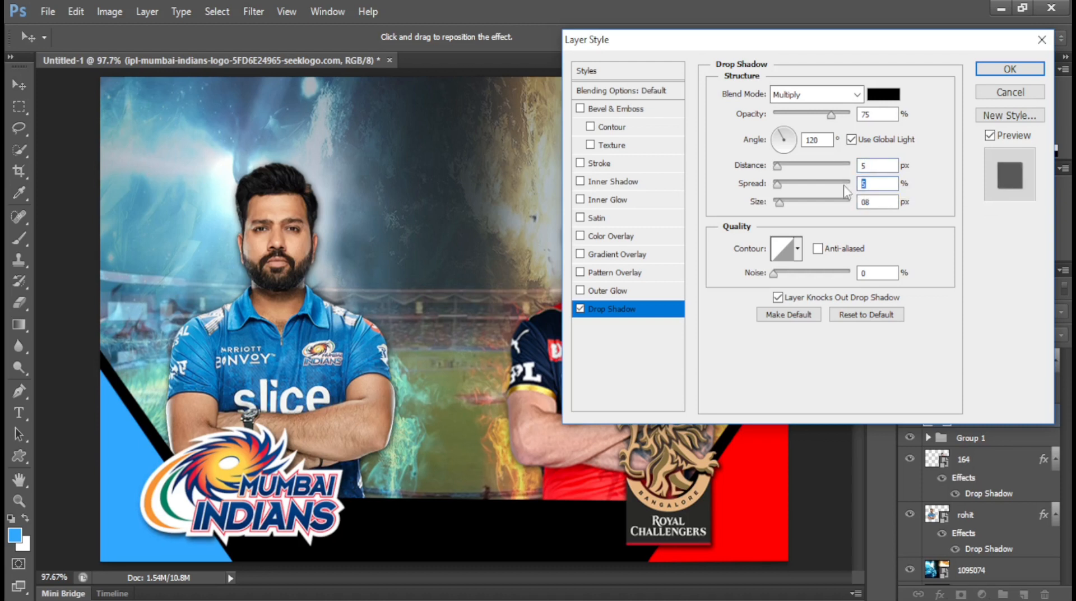
pyautogui.write('9')
pyautogui.click(1010, 68)
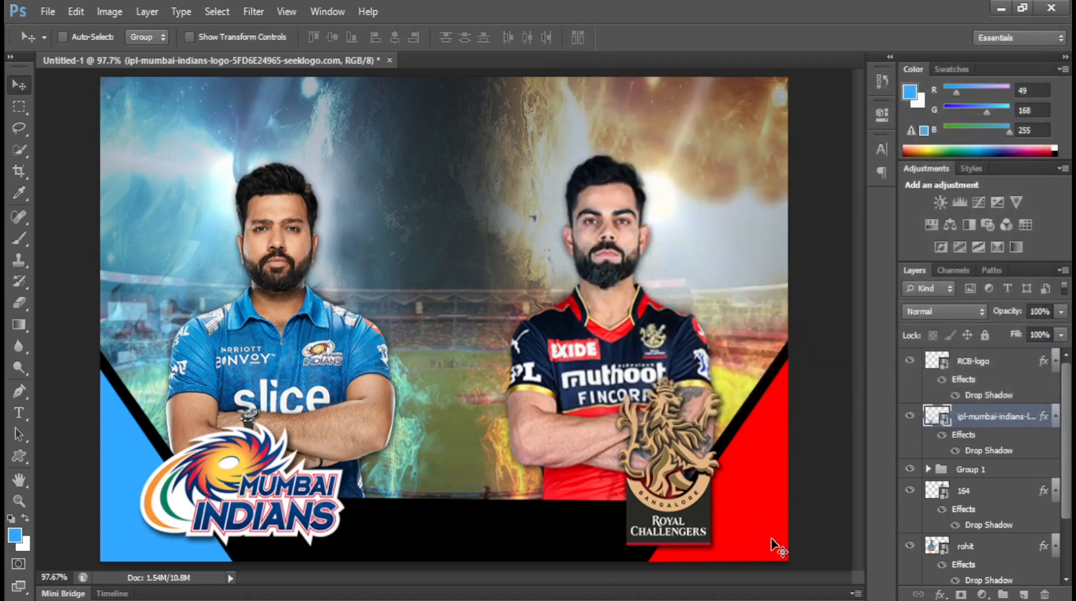
# Step: Place the Mumbai-Indians-Logo file, shrink it to a small badge in the poster's upper-left corner and nudge it down slightly
pyautogui.click(46, 10)
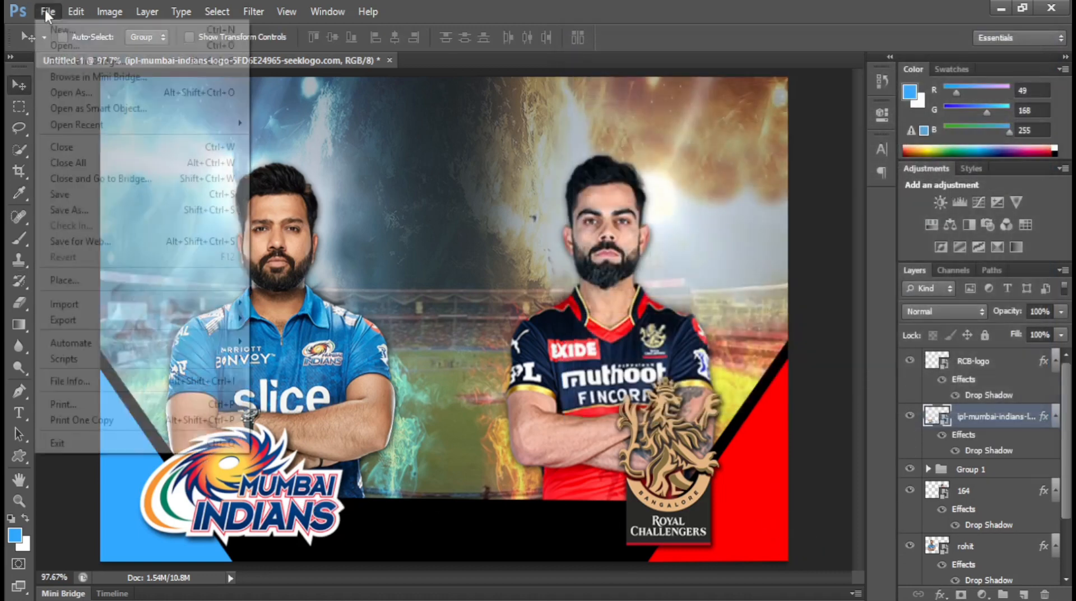
pyautogui.click(71, 281)
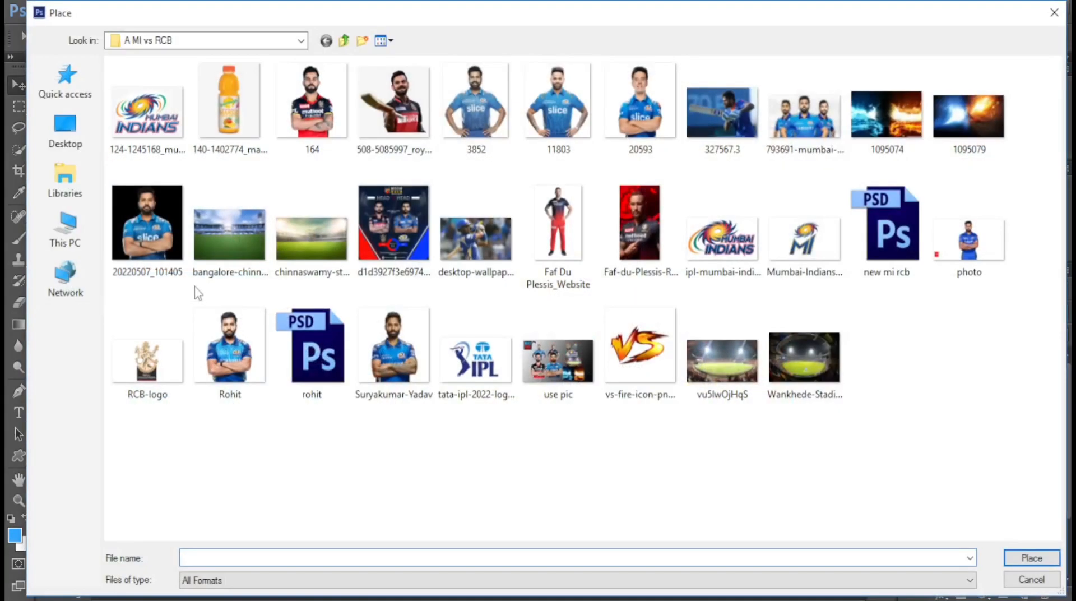
pyautogui.doubleClick(819, 232)
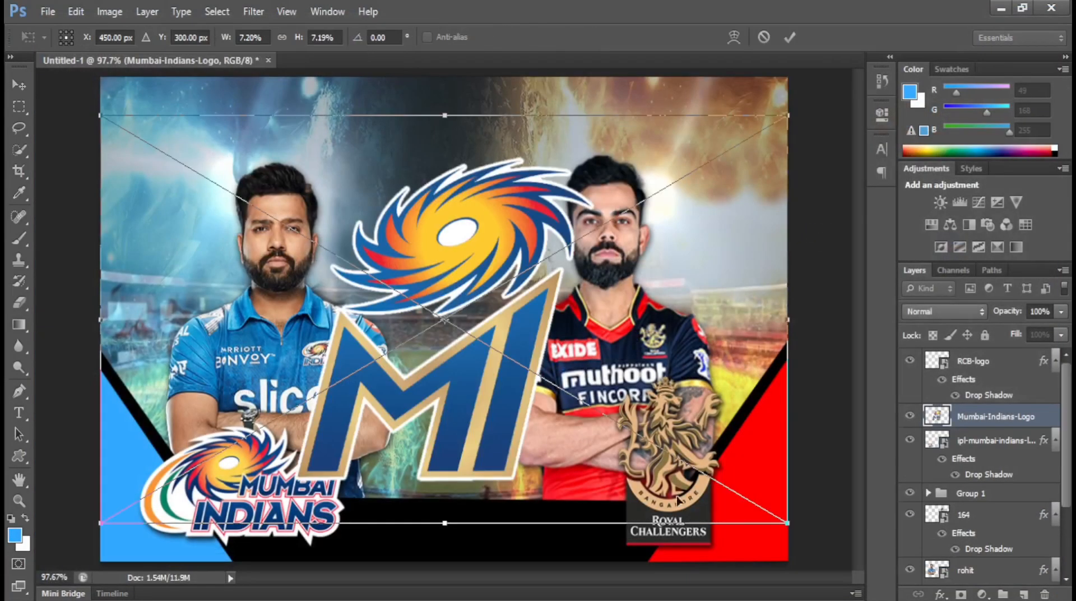
pyautogui.moveTo(791, 527); pyautogui.dragTo(140, 114)
pyautogui.press('Return')
pyautogui.press('Down')
pyautogui.press('Down')
pyautogui.press('Down')
pyautogui.press('Down')
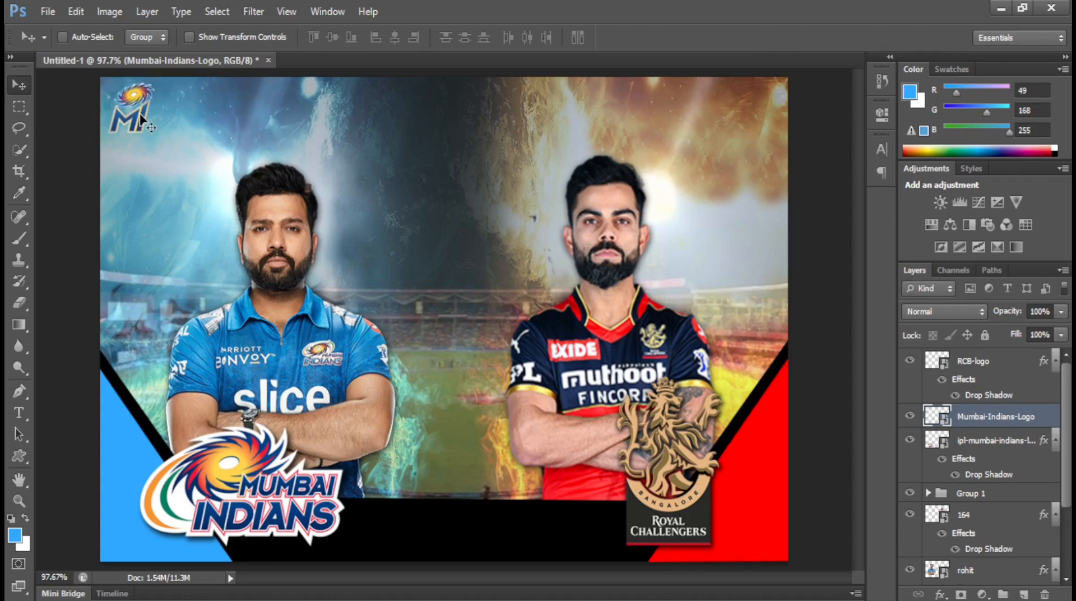
# Step: Place a second copy of RCB-logo, shrink it to badge size and move it to the poster's upper-right corner
pyautogui.click(48, 11)
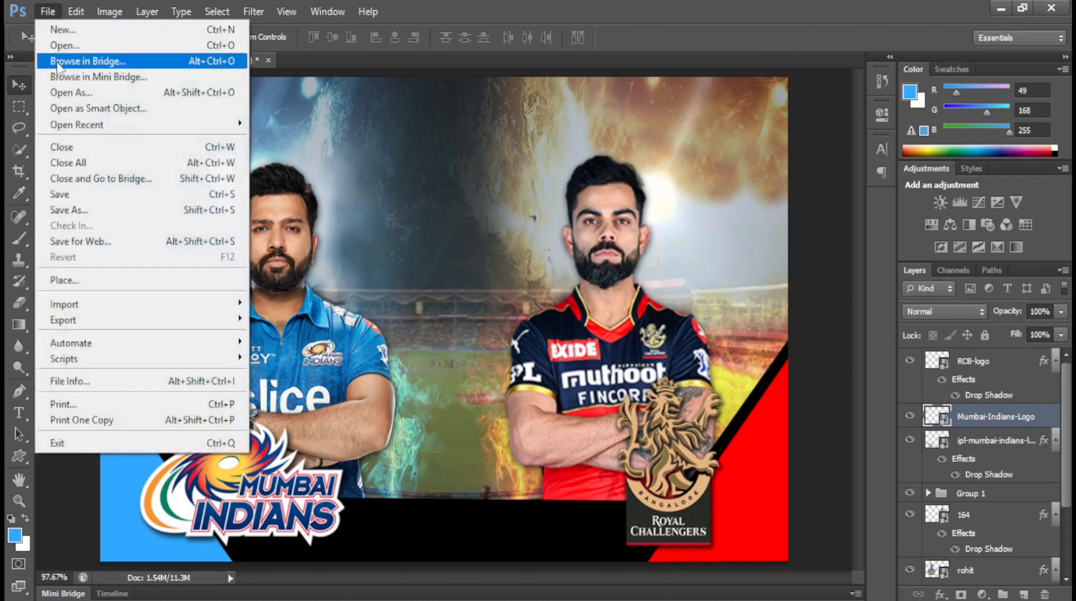
pyautogui.click(84, 277)
pyautogui.doubleClick(179, 364)
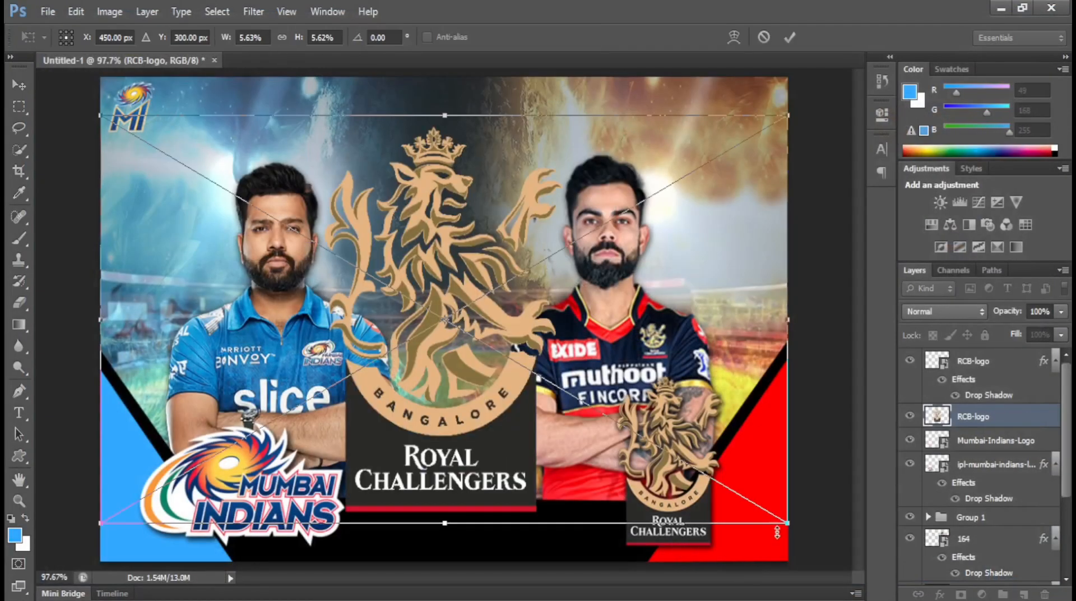
pyautogui.moveTo(789, 528); pyautogui.dragTo(174, 142)
pyautogui.press('Return')
pyautogui.hotkey('ctrl', 't')
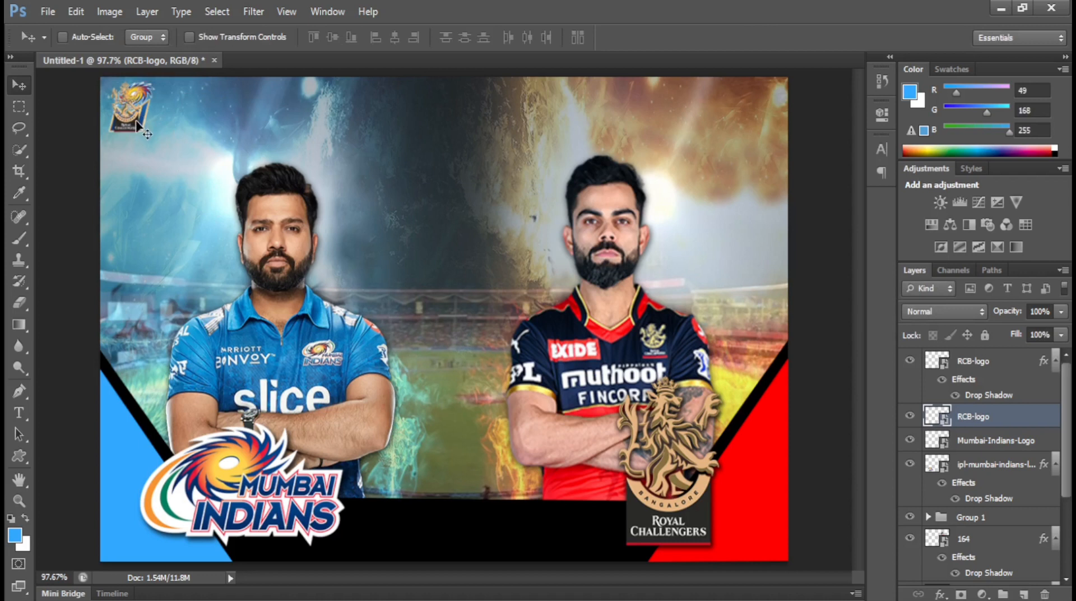
pyautogui.moveTo(139, 124); pyautogui.dragTo(774, 115)
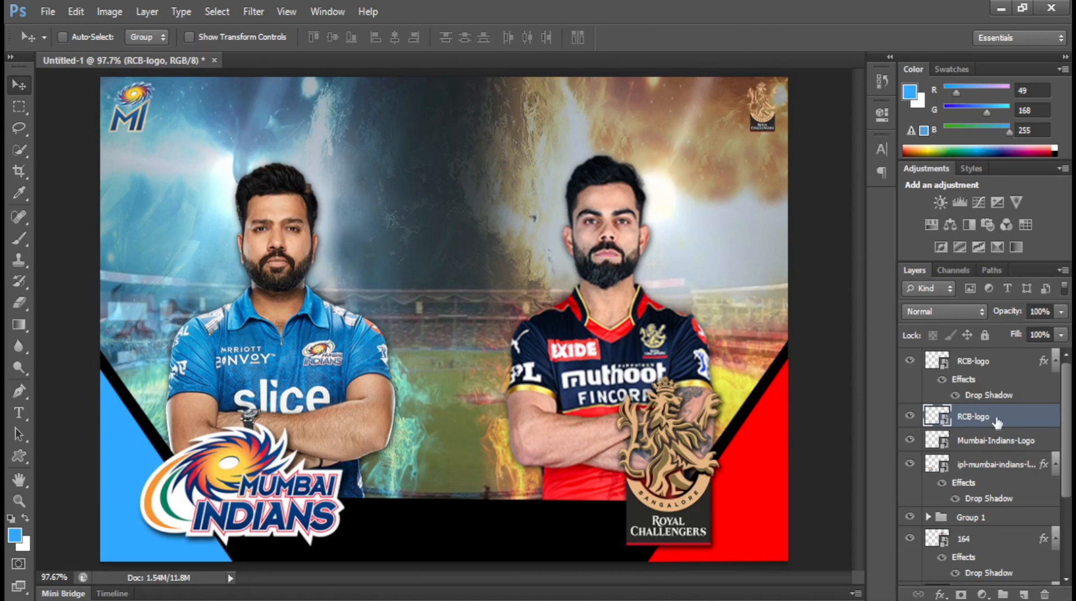
# Step: Collapse the effects lists of the rohit, 164 and ipl-mumbai-indians logo layers
pyautogui.scroll(-5, 986, 460)
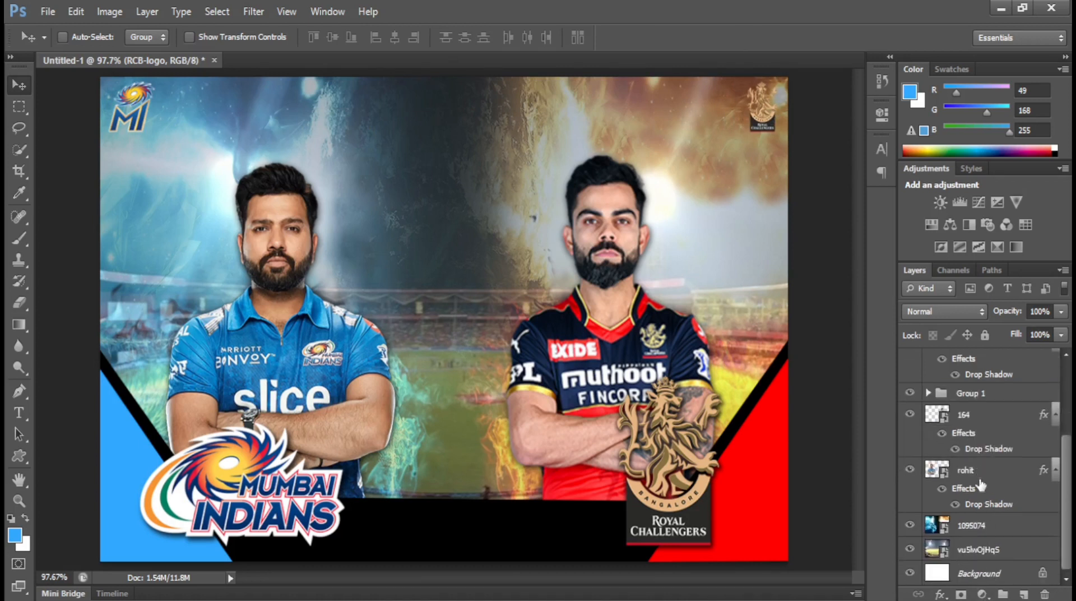
pyautogui.click(1002, 476)
pyautogui.click(1053, 472)
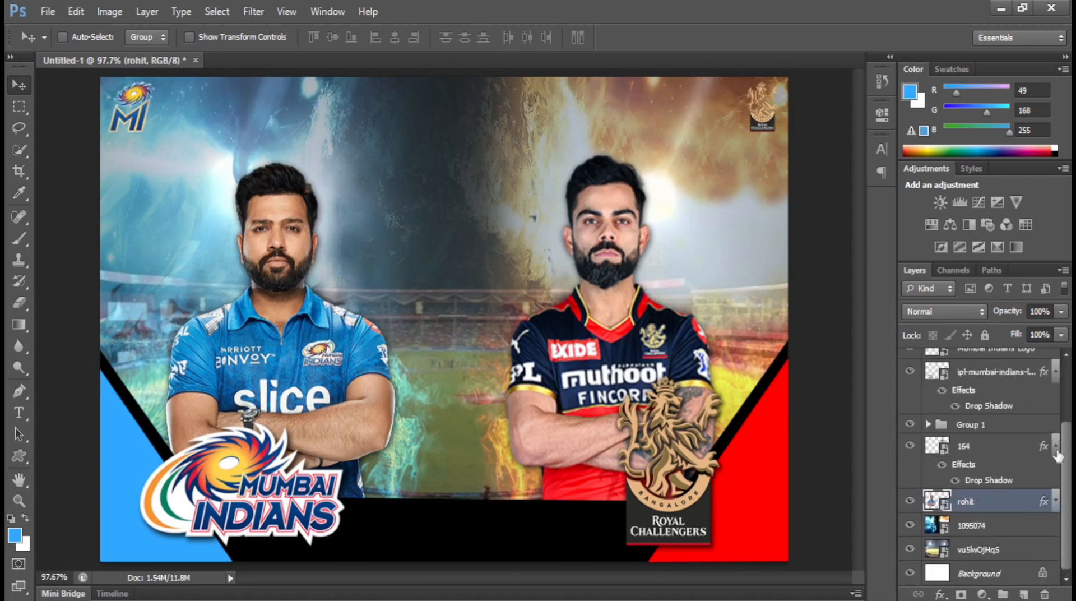
pyautogui.click(1055, 446)
pyautogui.click(1055, 404)
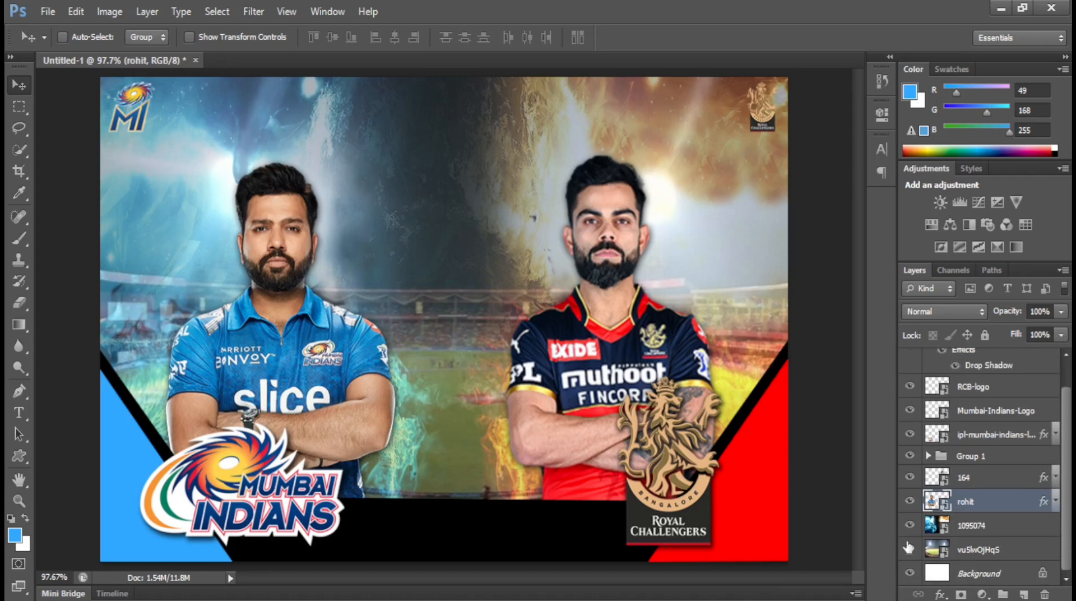
# Step: Place the 11803 player image above the rohit layer, shrink it to about 16% and position it in the poster's upper-left area
pyautogui.click(947, 531)
pyautogui.click(968, 505)
pyautogui.click(48, 12)
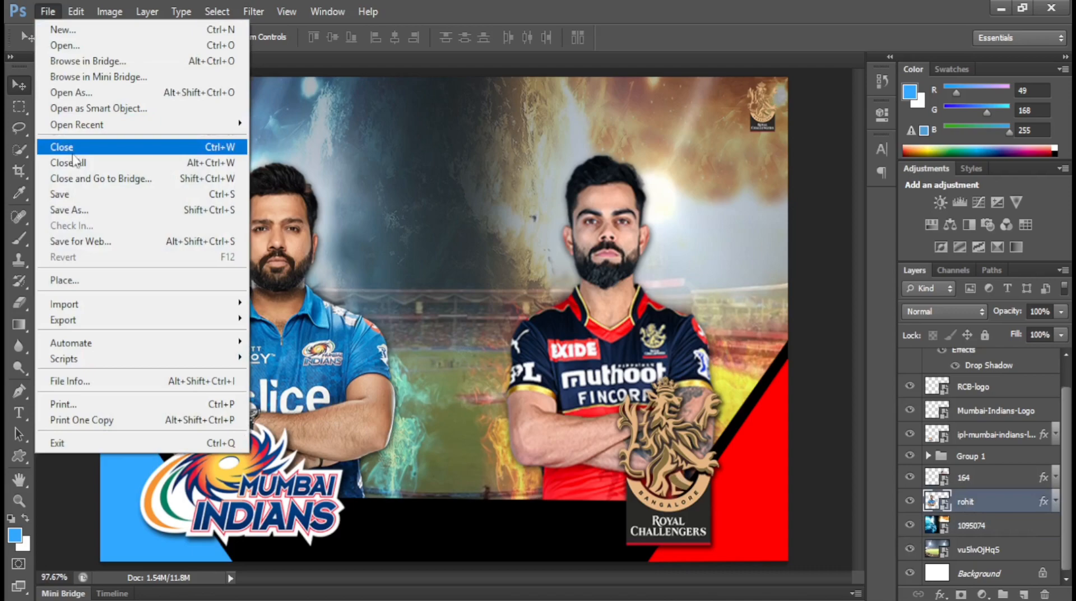
pyautogui.click(90, 283)
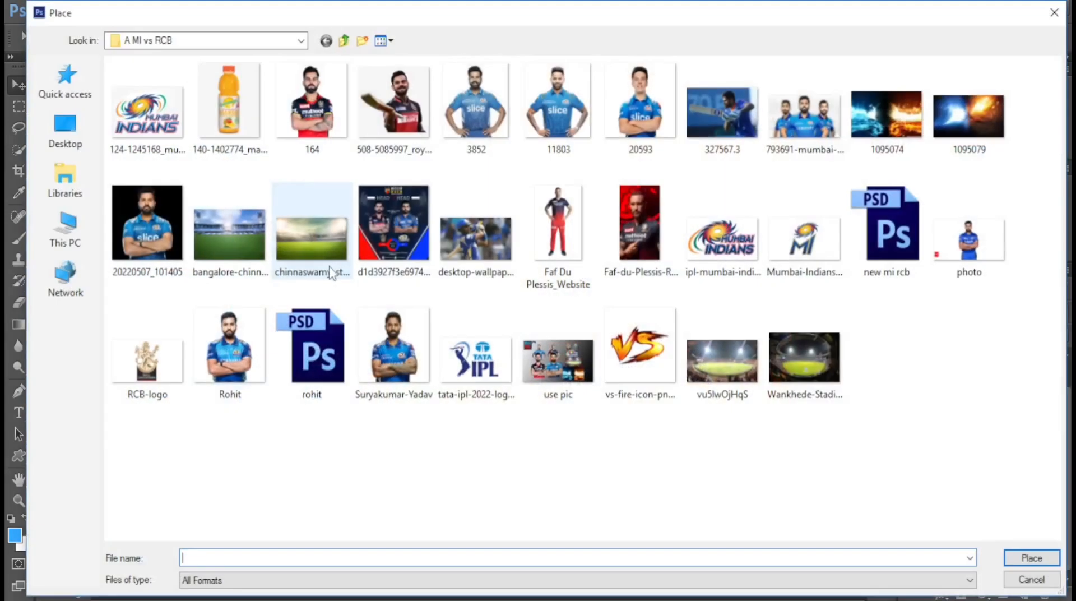
pyautogui.click(552, 102)
pyautogui.doubleClick(553, 102)
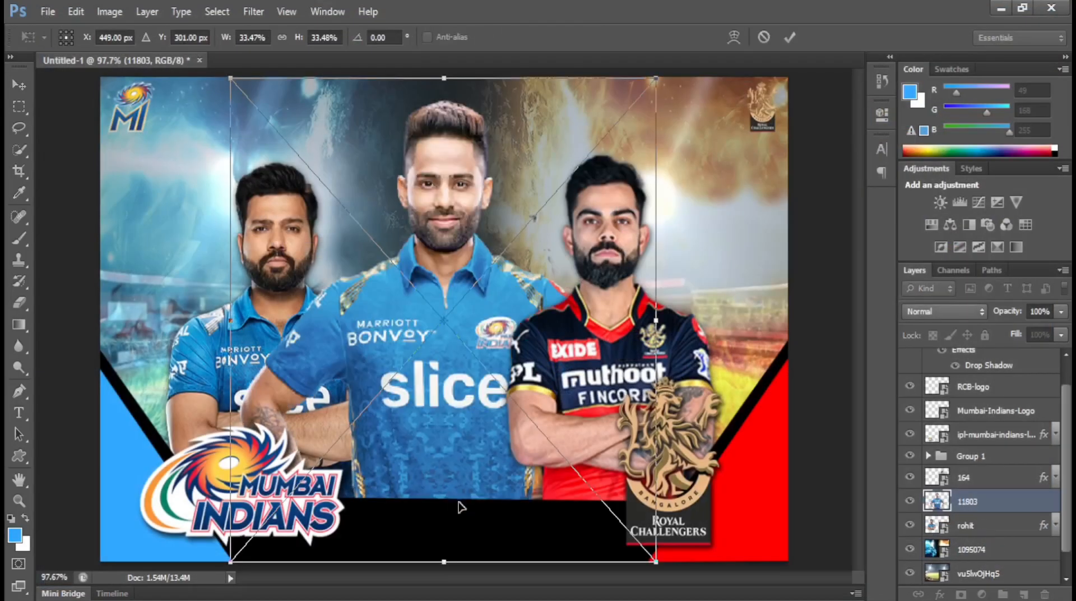
pyautogui.moveTo(660, 566); pyautogui.dragTo(533, 460)
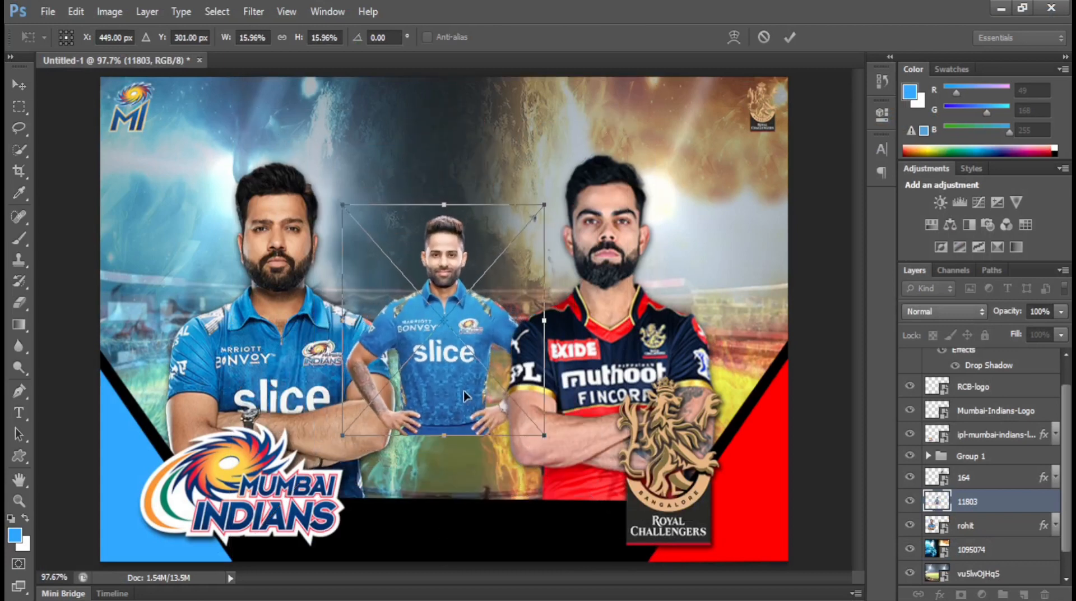
pyautogui.moveTo(465, 397); pyautogui.dragTo(223, 320)
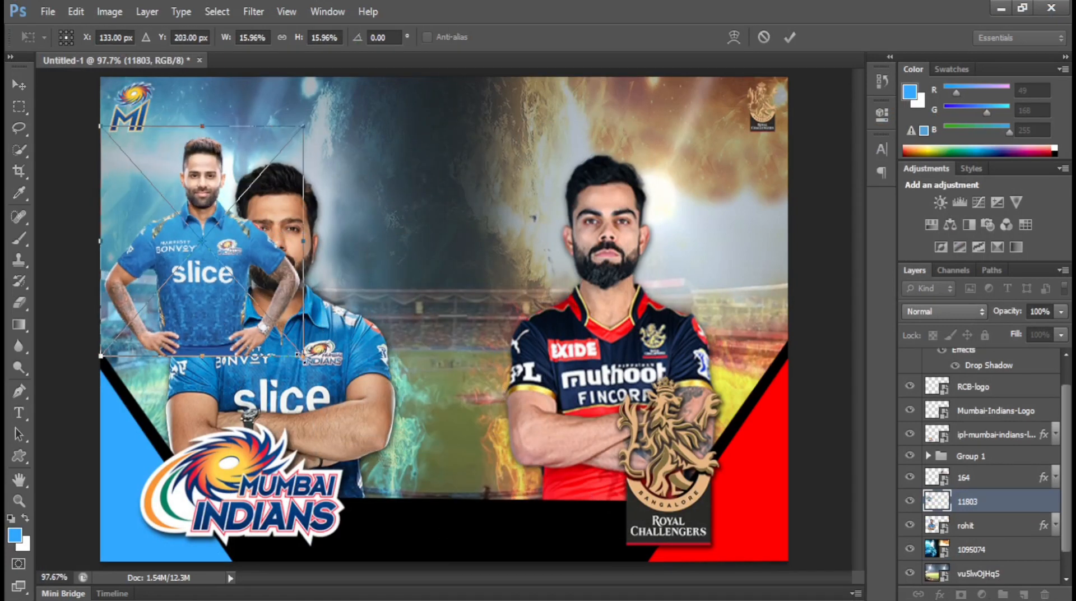
pyautogui.moveTo(303, 355); pyautogui.dragTo(307, 361)
pyautogui.press('Return')
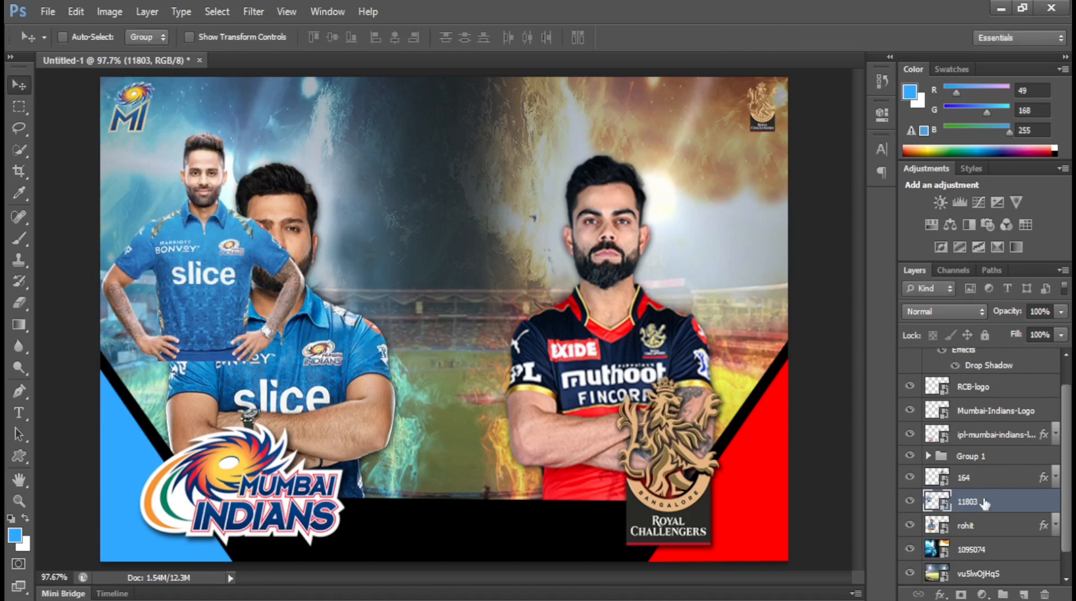
# Step: Reorder the 11803 layer beneath the rohit layer and nudge the player up and slightly to the right
pyautogui.moveTo(984, 503); pyautogui.dragTo(985, 537)
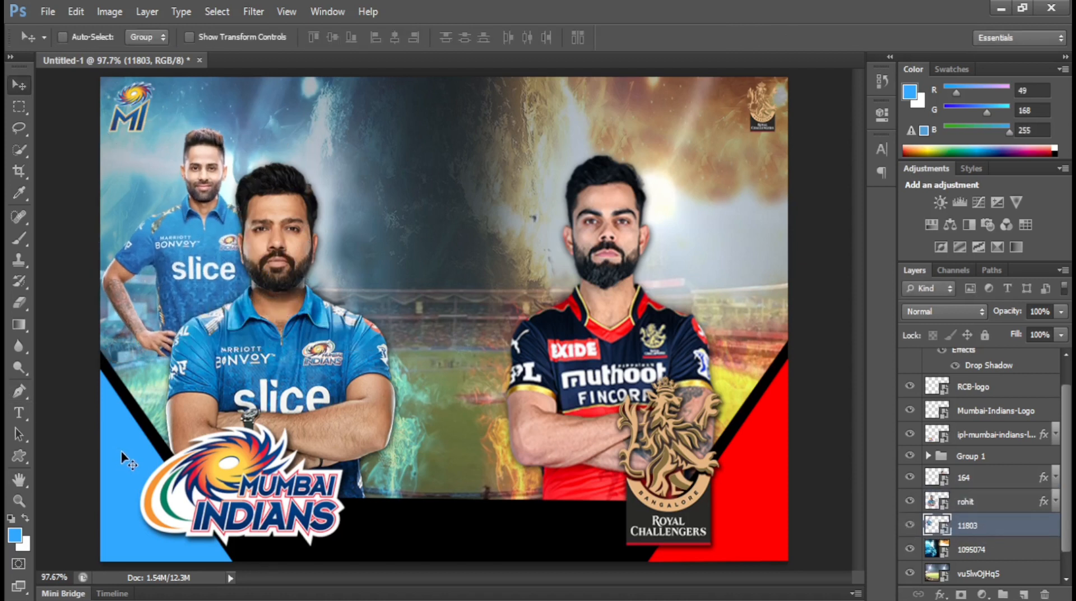
pyautogui.press('Up')
pyautogui.press('Up')
pyautogui.press('Up')
pyautogui.press('Up')
pyautogui.press('Up')
pyautogui.press('Up')
pyautogui.press('Up')
pyautogui.press('Up')
pyautogui.press('Up')
pyautogui.press('Up')
pyautogui.press('Up')
pyautogui.press('Up')
pyautogui.press('Up')
pyautogui.press('Up')
pyautogui.press('Right')
pyautogui.press('Right')
pyautogui.press('Right')
pyautogui.press('Right')
pyautogui.press('Right')
pyautogui.press('Right')
pyautogui.press('Right')
pyautogui.press('Right')
pyautogui.press('Right')
pyautogui.press('Right')
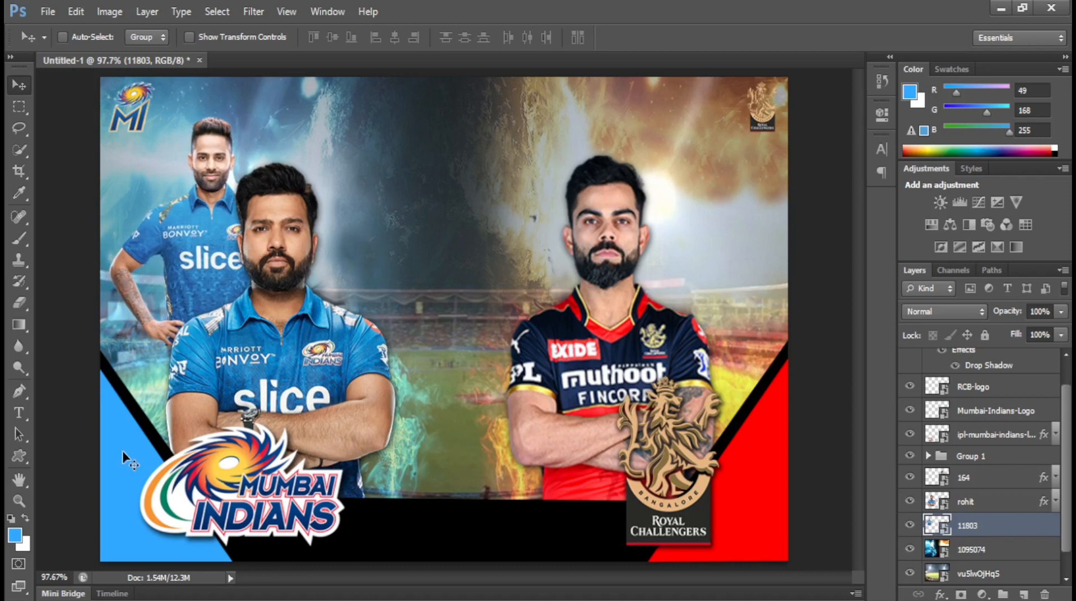
# Step: Enlarge the 11803 player to about 17.5% and nudge it left and slightly up
pyautogui.hotkey('ctrl', 't')
pyautogui.moveTo(314, 343); pyautogui.dragTo(323, 356)
pyautogui.press('Return')
pyautogui.press('Left')
pyautogui.press('Left')
pyautogui.press('Left')
pyautogui.press('Left')
pyautogui.press('Left')
pyautogui.press('Left')
pyautogui.press('Left')
pyautogui.press('Left')
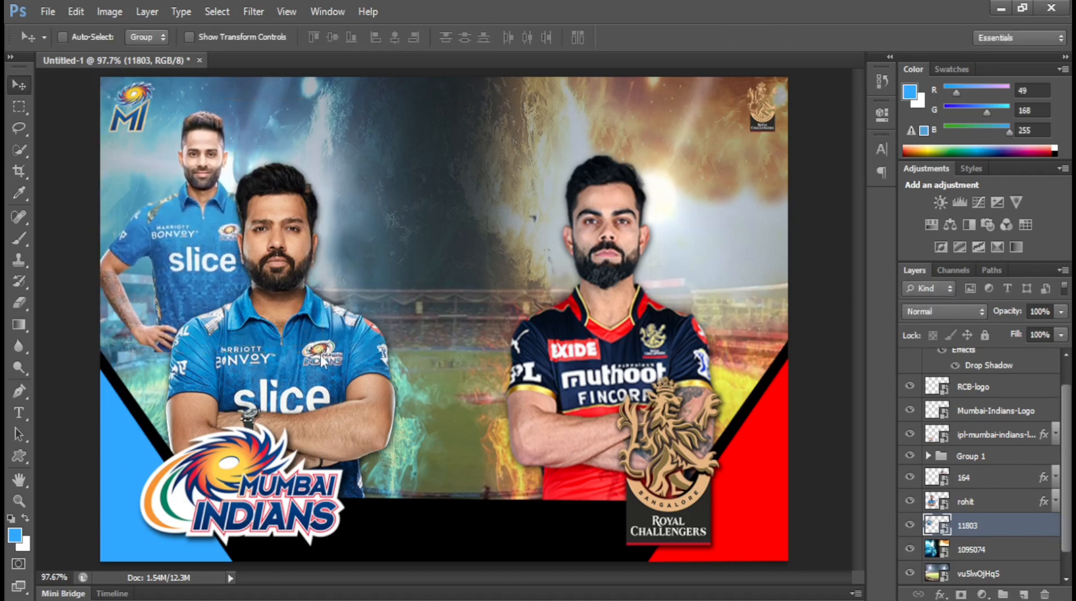
pyautogui.press('Up')
pyautogui.press('Up')
pyautogui.press('Up')
pyautogui.press('Up')
# Step: Scale the 11803 player down slightly and fine-tune its position behind the front Mumbai player's shoulder, near the poster's left edge
pyautogui.hotkey('ctrl', 't')
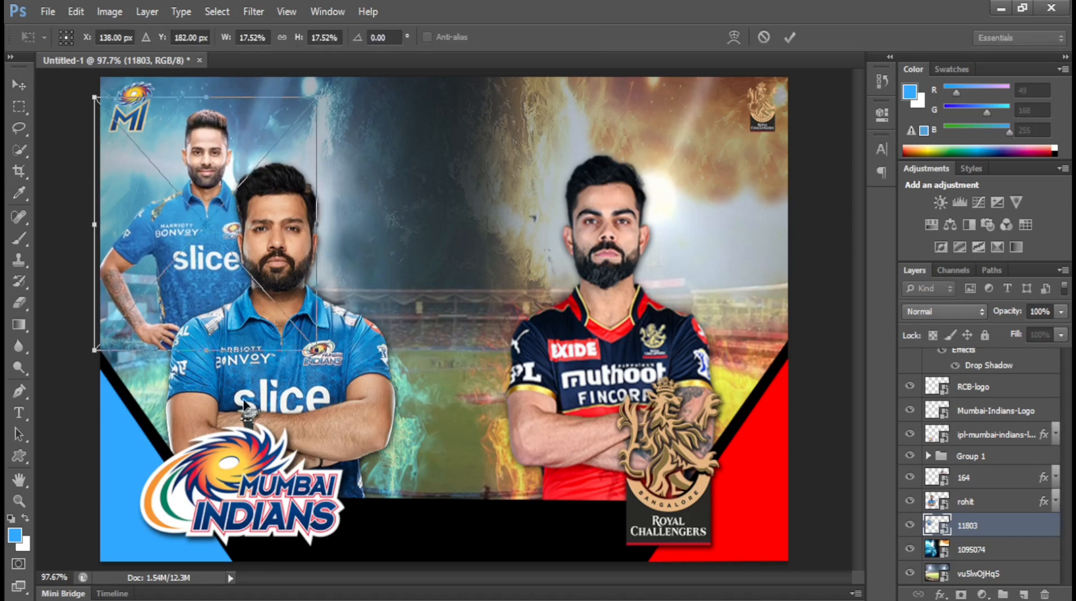
pyautogui.moveTo(315, 348); pyautogui.dragTo(311, 350)
pyautogui.press('Return')
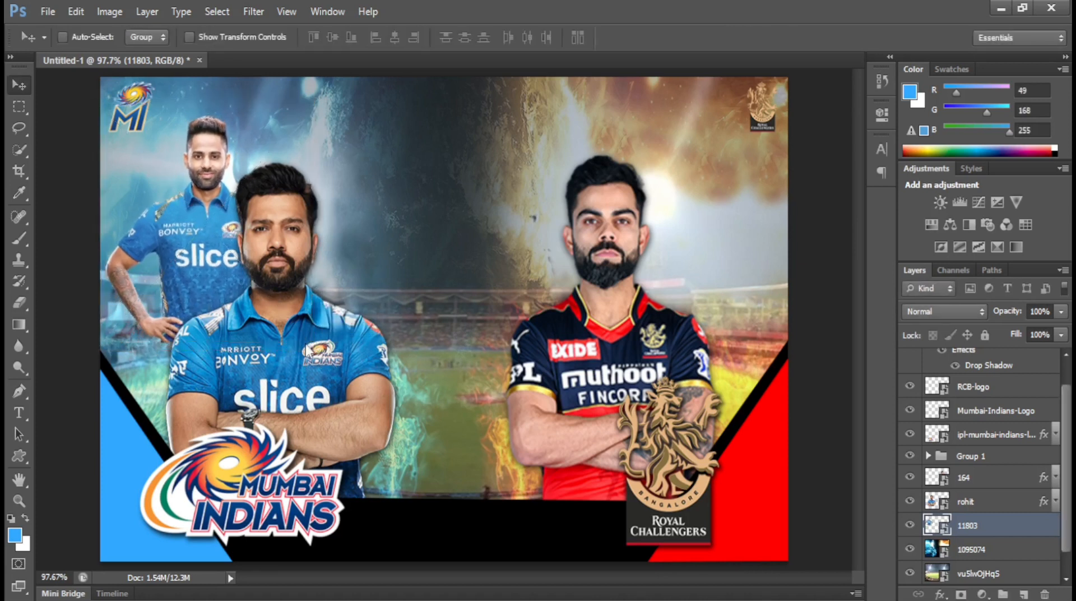
pyautogui.press('Right')
pyautogui.press('Right')
pyautogui.press('Right')
pyautogui.press('Right')
pyautogui.press('Right')
pyautogui.press('Right')
pyautogui.press('Right')
pyautogui.press('Right')
pyautogui.press('Right')
pyautogui.press('Right')
pyautogui.press('Right')
pyautogui.press('Right')
pyautogui.press('Right')
pyautogui.press('Right')
pyautogui.press('Left')
pyautogui.press('Left')
pyautogui.press('Left')
pyautogui.press('Left')
pyautogui.press('Left')
pyautogui.press('Left')
pyautogui.press('Left')
pyautogui.press('Left')
pyautogui.press('Left')
pyautogui.press('Left')
pyautogui.press('Left')
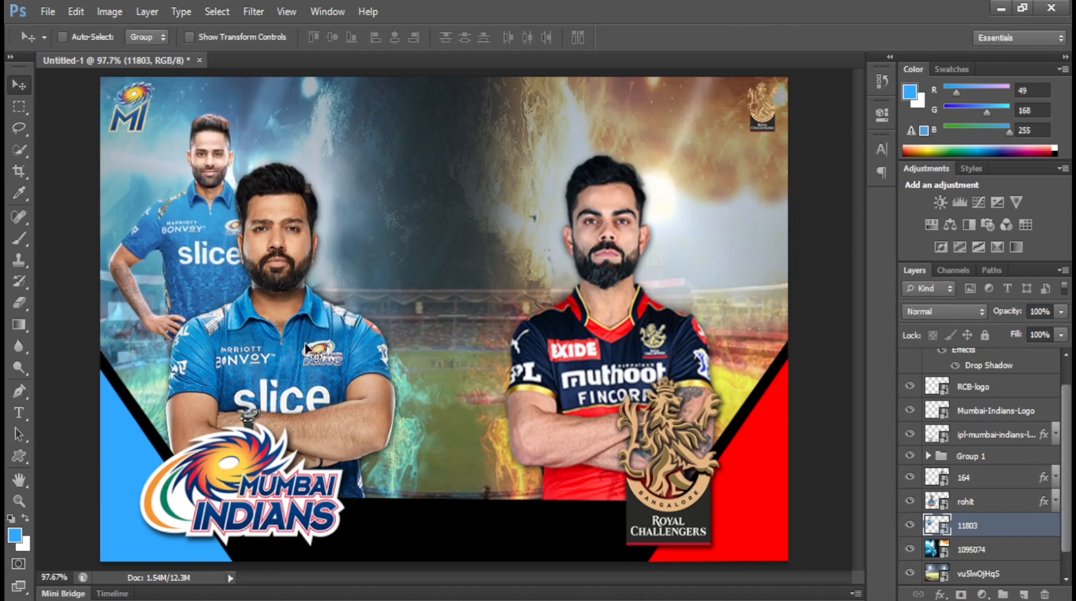
pyautogui.press('Down')
pyautogui.press('Down')
pyautogui.press('Down')
pyautogui.press('Down')
pyautogui.press('Down')
pyautogui.press('Down')
pyautogui.press('Down')
pyautogui.press('Down')
pyautogui.press('Down')
pyautogui.press('Down')
pyautogui.press('Down')
pyautogui.press('Down')
pyautogui.press('Down')
pyautogui.press('Down')
pyautogui.press('Down')
pyautogui.press('Left')
pyautogui.press('Left')
pyautogui.press('Left')
pyautogui.press('Left')
pyautogui.press('Left')
pyautogui.press('Left')
pyautogui.press('Left')
pyautogui.press('Left')
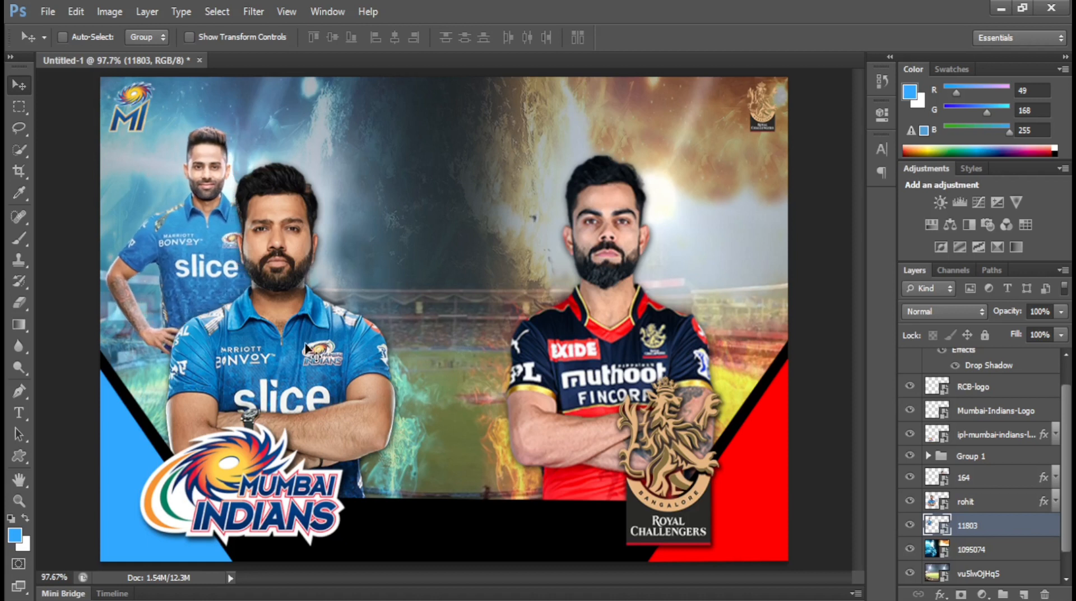
pyautogui.press('Up')
pyautogui.press('Up')
pyautogui.press('Up')
pyautogui.press('Up')
pyautogui.press('Up')
pyautogui.press('Up')
pyautogui.press('Up')
pyautogui.press('Up')
pyautogui.press('Up')
pyautogui.press('Up')
pyautogui.press('Up')
pyautogui.press('Up')
pyautogui.press('Left')
pyautogui.press('Left')
pyautogui.press('Left')
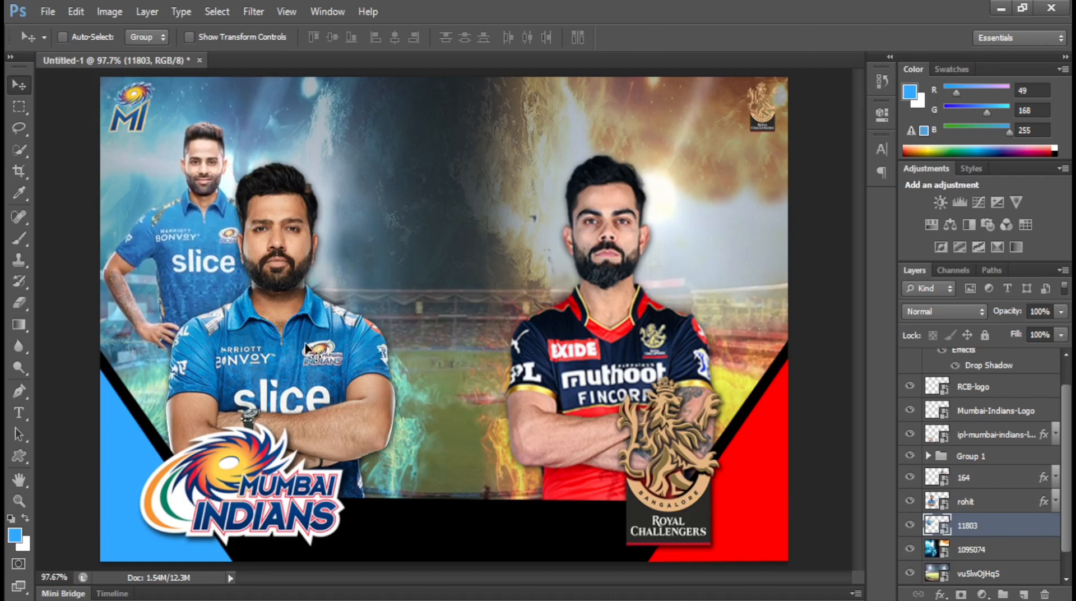
pyautogui.press('Up')
pyautogui.press('Up')
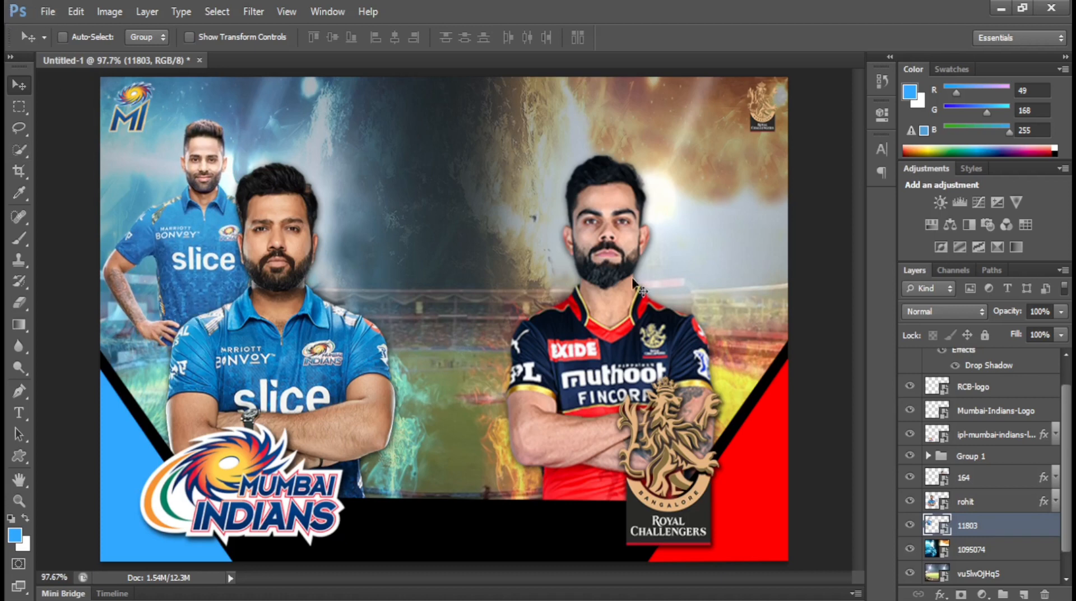
# Step: Place the Faf Du Plessis_Website image above the rohit layer and move it behind the front RCB player's shoulder on the poster's right side
pyautogui.click(992, 501)
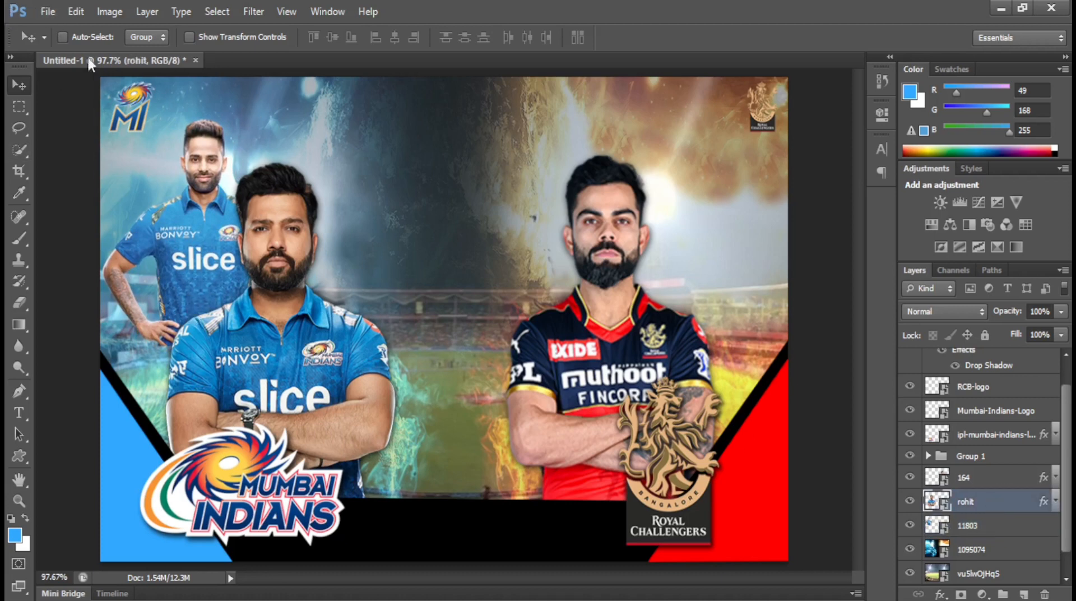
pyautogui.click(49, 12)
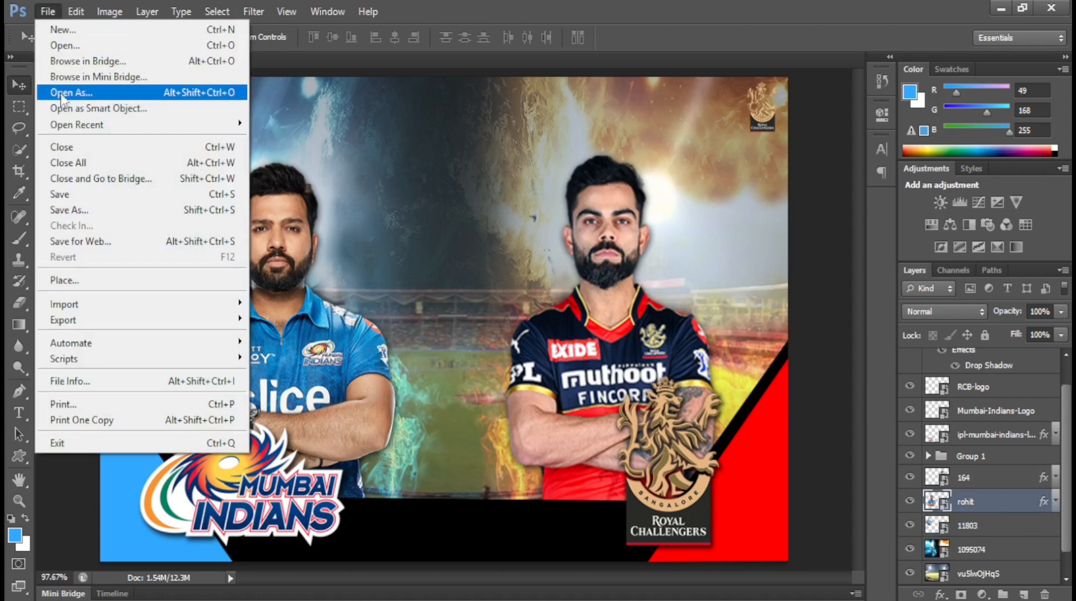
pyautogui.click(87, 280)
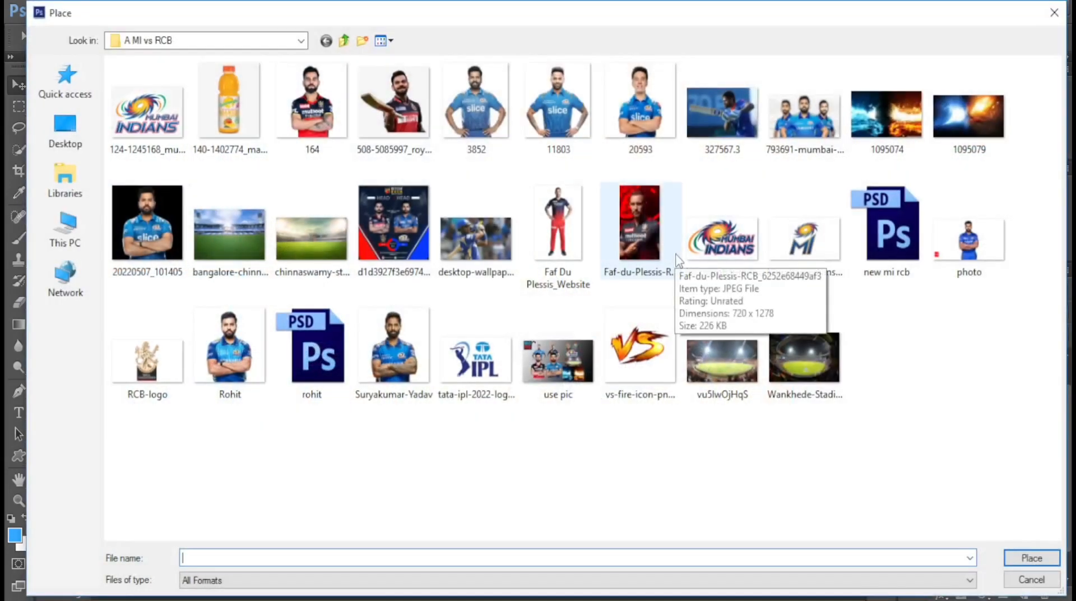
pyautogui.doubleClick(559, 230)
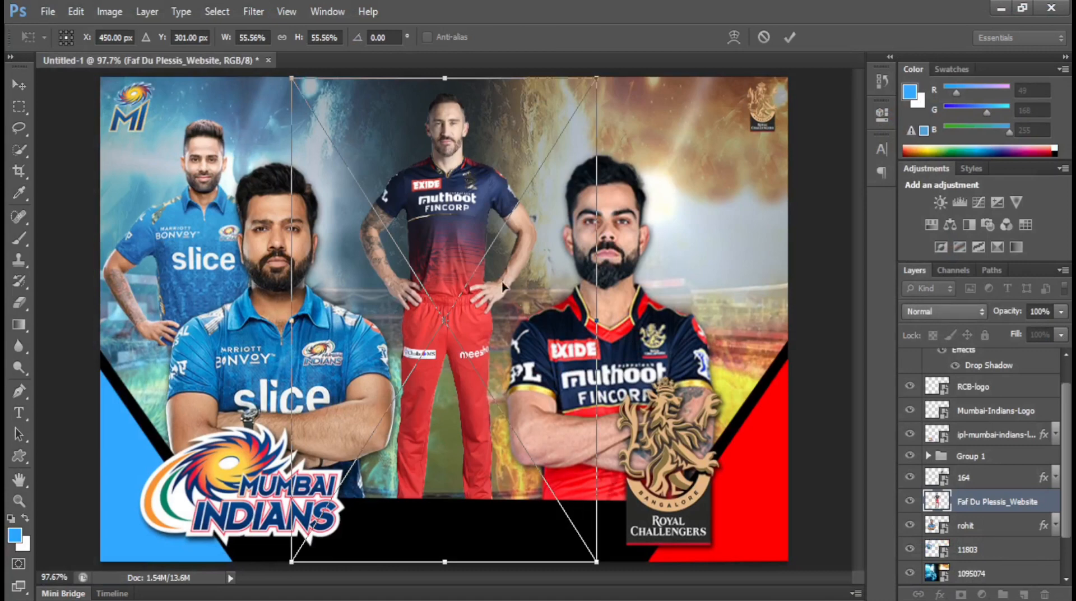
pyautogui.press('Return')
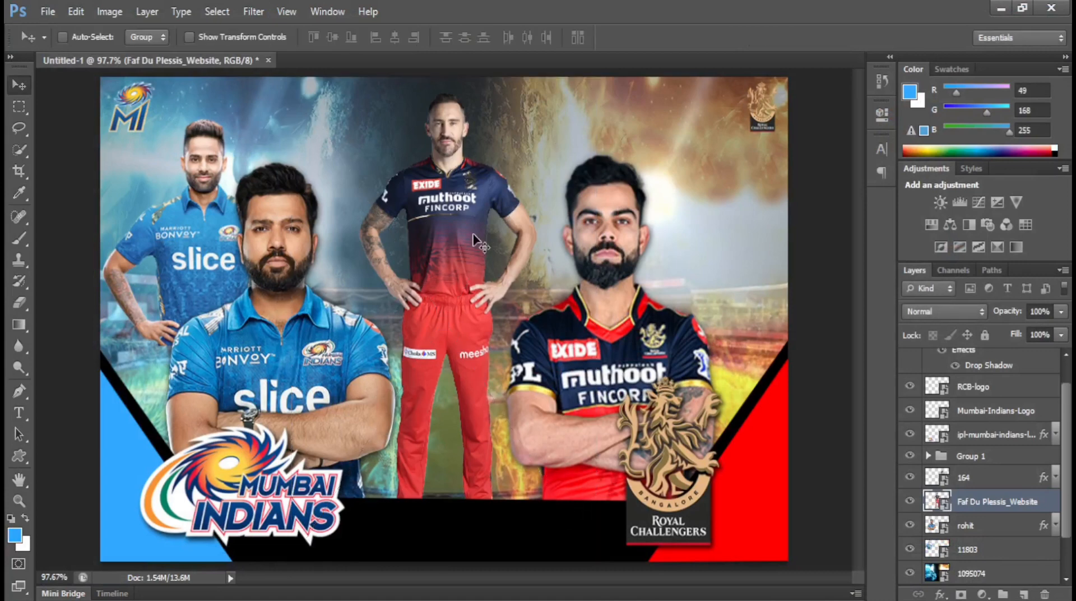
pyautogui.moveTo(475, 251); pyautogui.dragTo(697, 266)
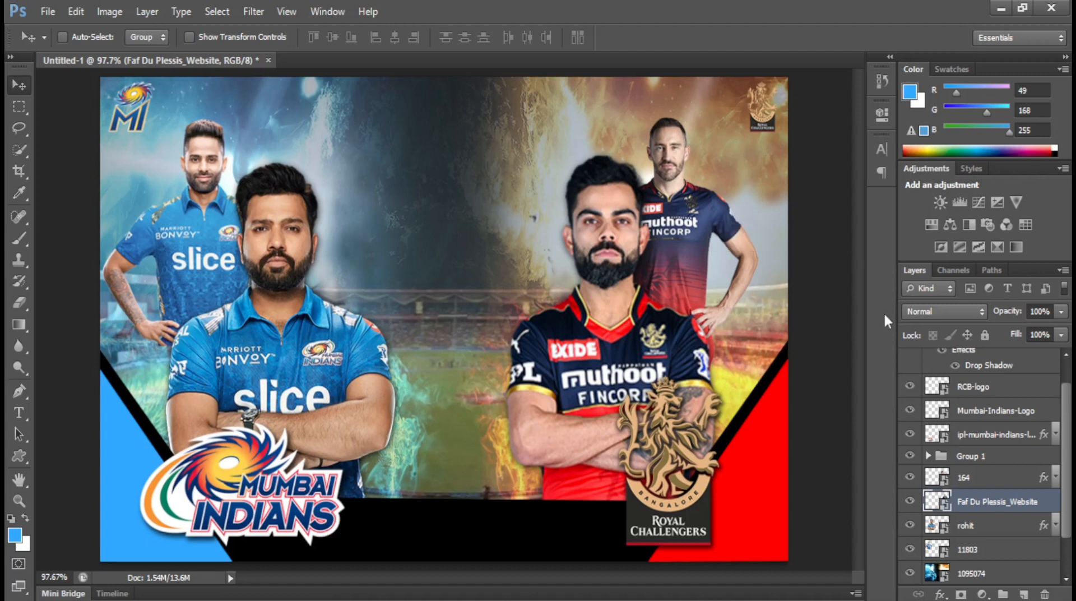
# Step: Enlarge the Faf Du Plessis_Website player slightly and nudge it down and to the right
pyautogui.hotkey('ctrl', 't')
pyautogui.moveTo(822, 347); pyautogui.dragTo(822, 347)
pyautogui.moveTo(823, 103); pyautogui.dragTo(835, 95)
pyautogui.press('Return')
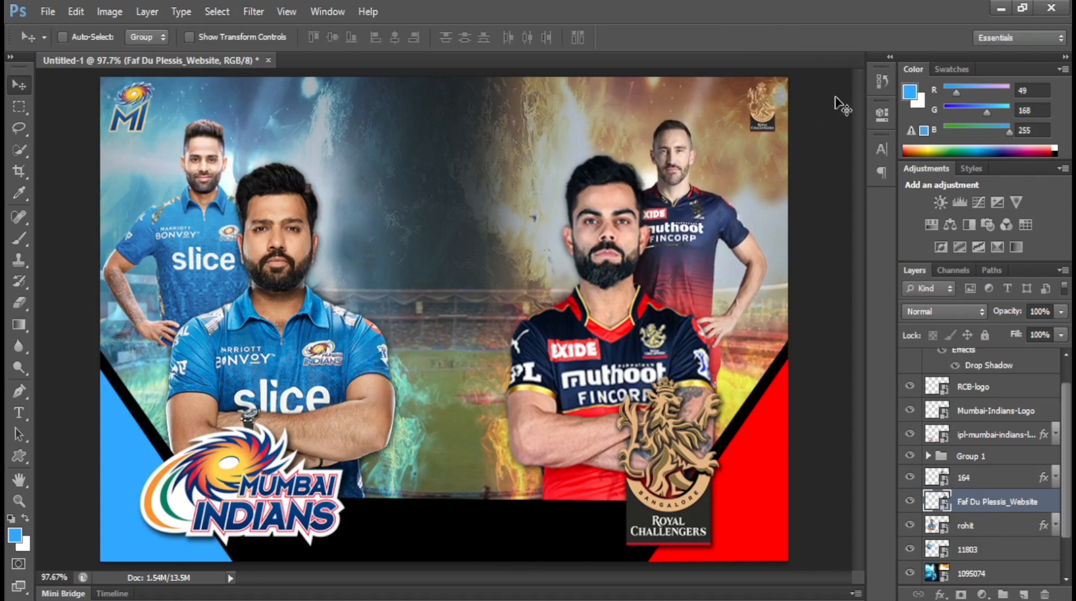
pyautogui.press('Down')
pyautogui.press('Down')
pyautogui.press('Right')
pyautogui.press('Right')
pyautogui.press('Down')
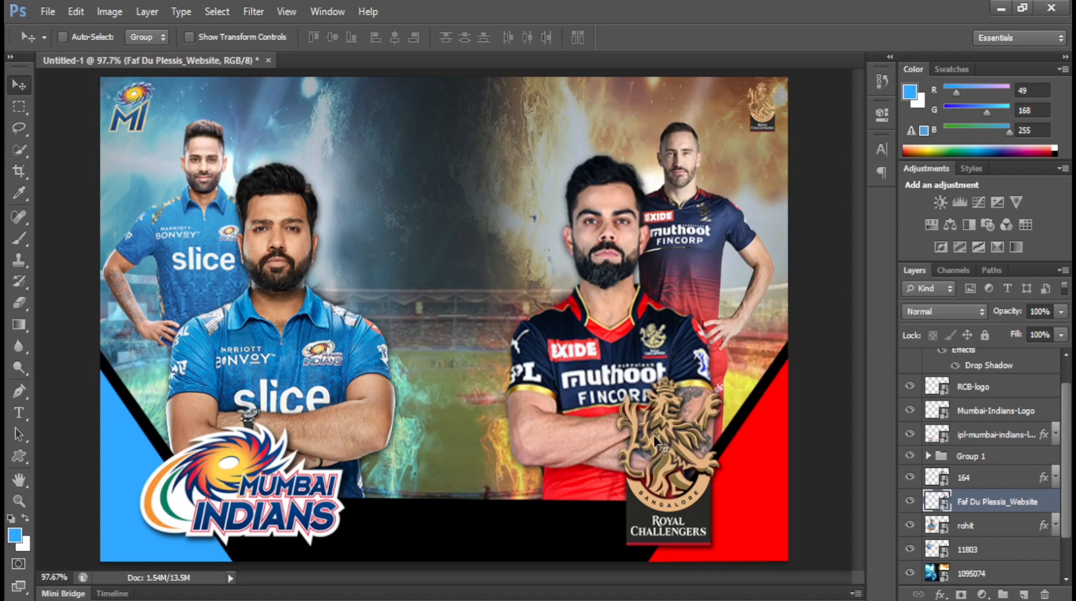
# Step: Nudge the 11803 player slightly to the right
pyautogui.click(976, 550)
pyautogui.press('Right')
pyautogui.press('Right')
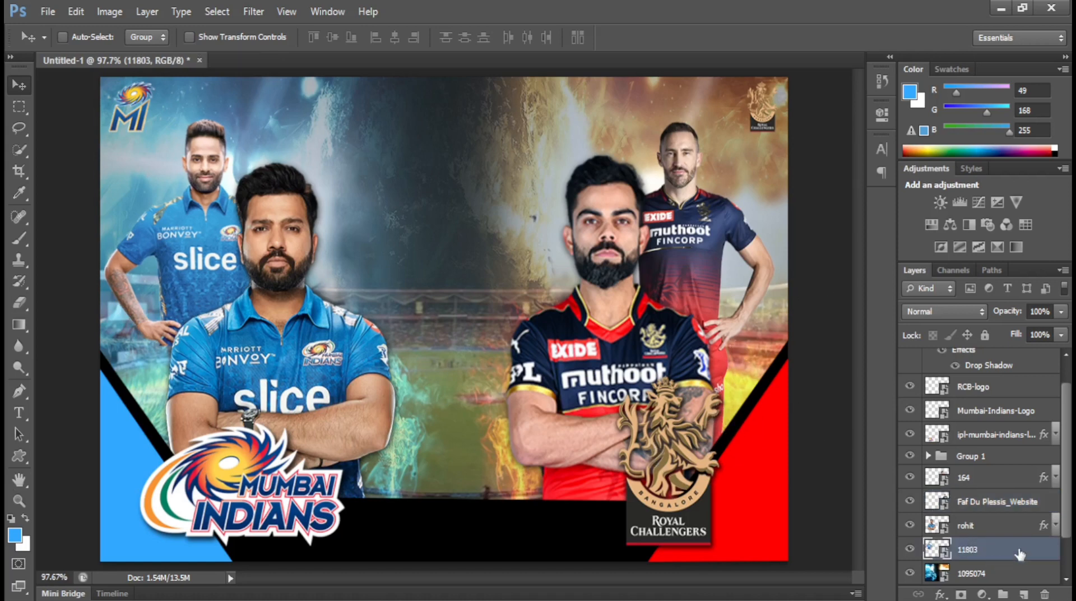
# Step: Add a Drop Shadow to the 11803 layer with 5 px distance, 4% spread and 18 px size
pyautogui.doubleClick(1041, 553)
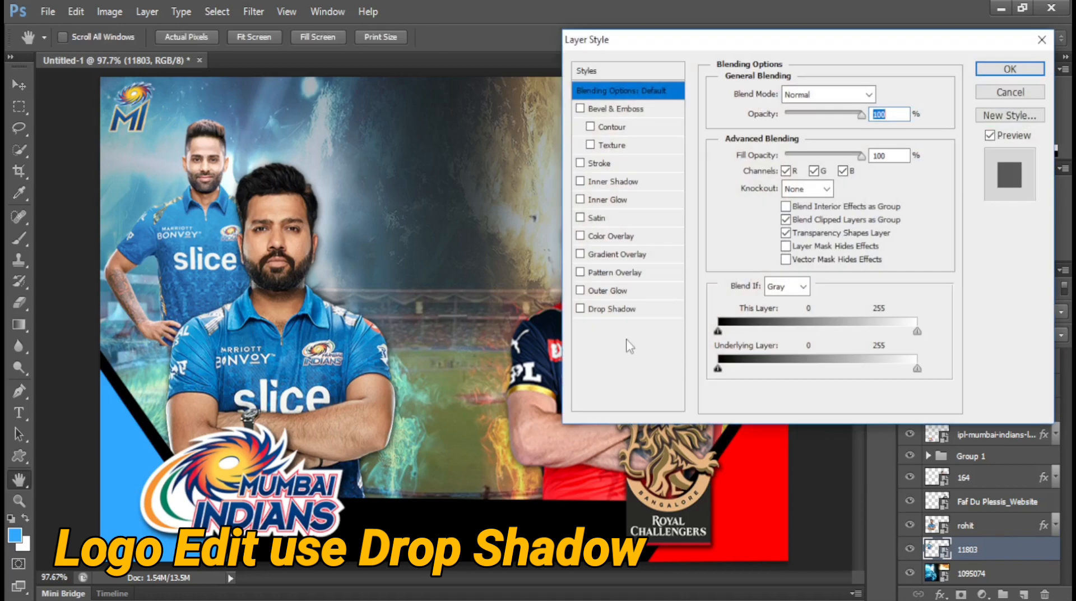
pyautogui.click(581, 309)
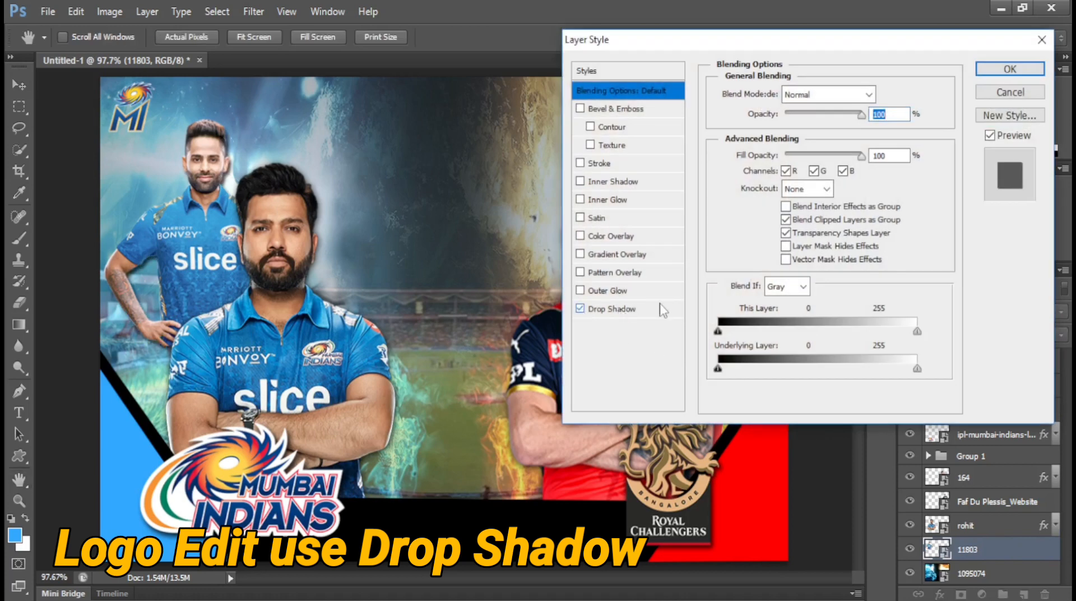
pyautogui.click(616, 308)
pyautogui.moveTo(779, 203); pyautogui.dragTo(784, 211)
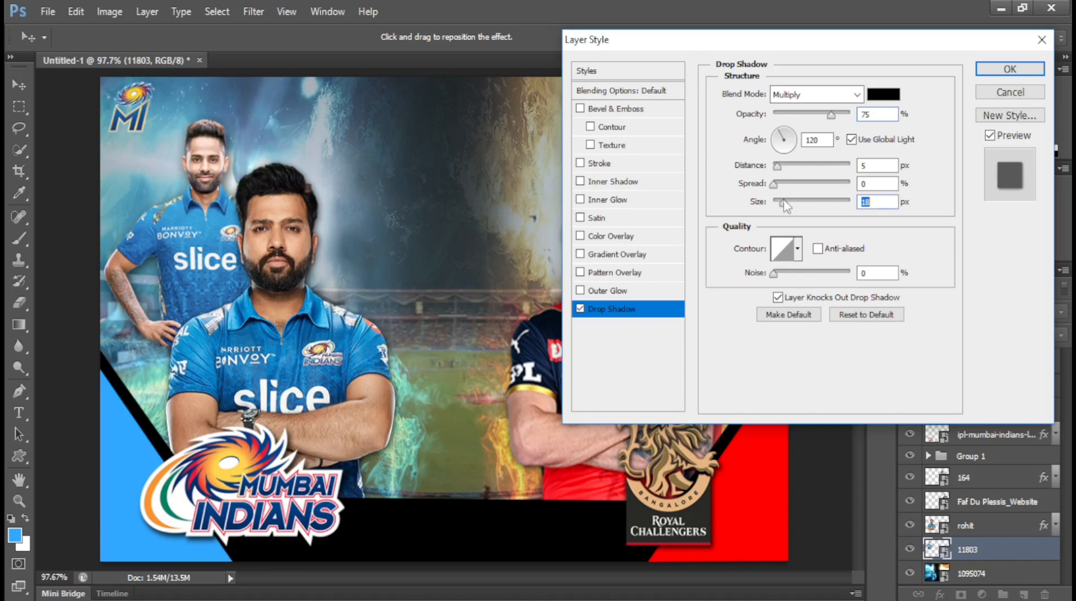
pyautogui.moveTo(779, 187); pyautogui.dragTo(775, 187)
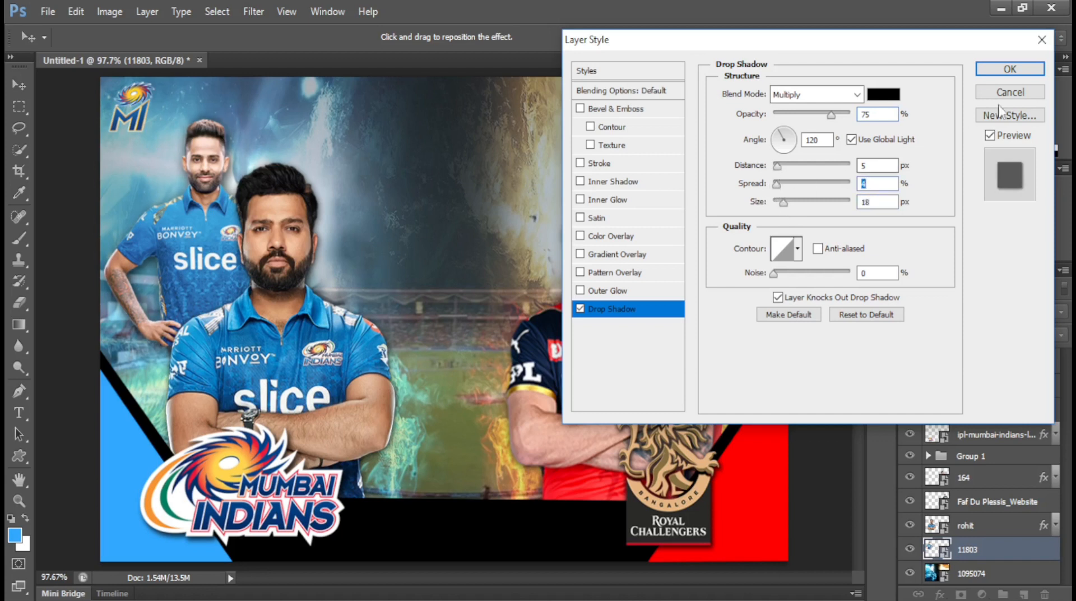
pyautogui.click(1010, 68)
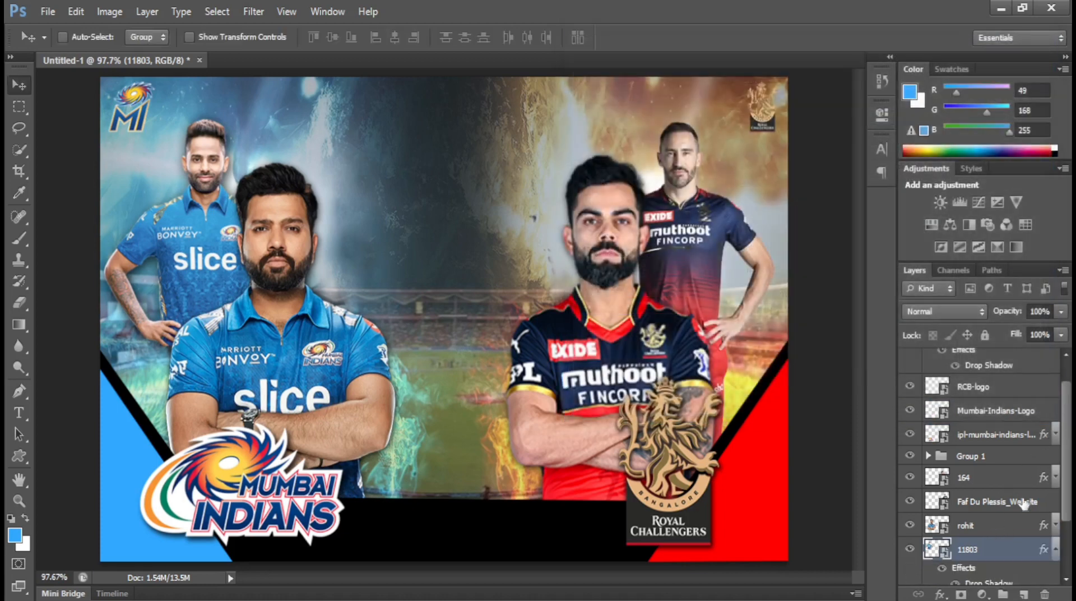
# Step: Add a Drop Shadow to the Faf Du Plessis_Website layer with 4 px distance, 0% spread and 7 px size
pyautogui.click(911, 500)
pyautogui.click(910, 500)
pyautogui.doubleClick(1049, 502)
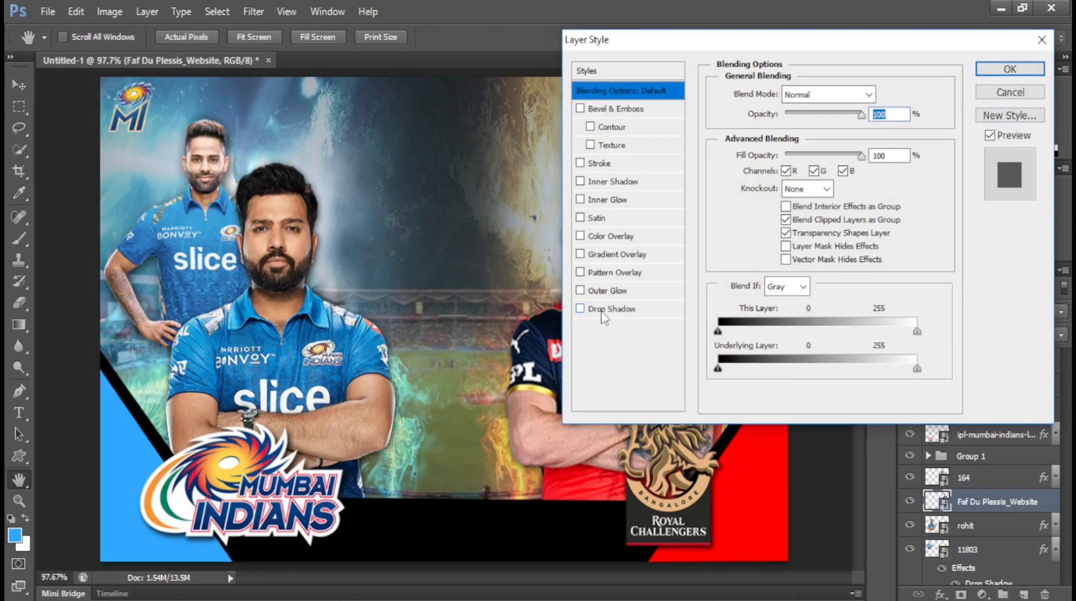
pyautogui.click(606, 309)
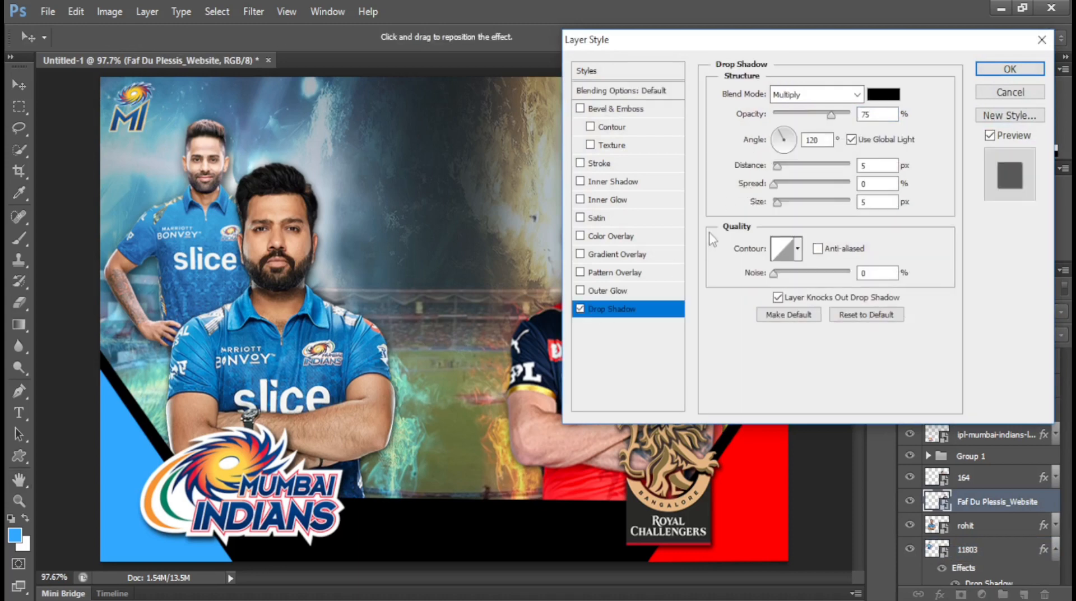
pyautogui.moveTo(824, 52); pyautogui.dragTo(374, 186)
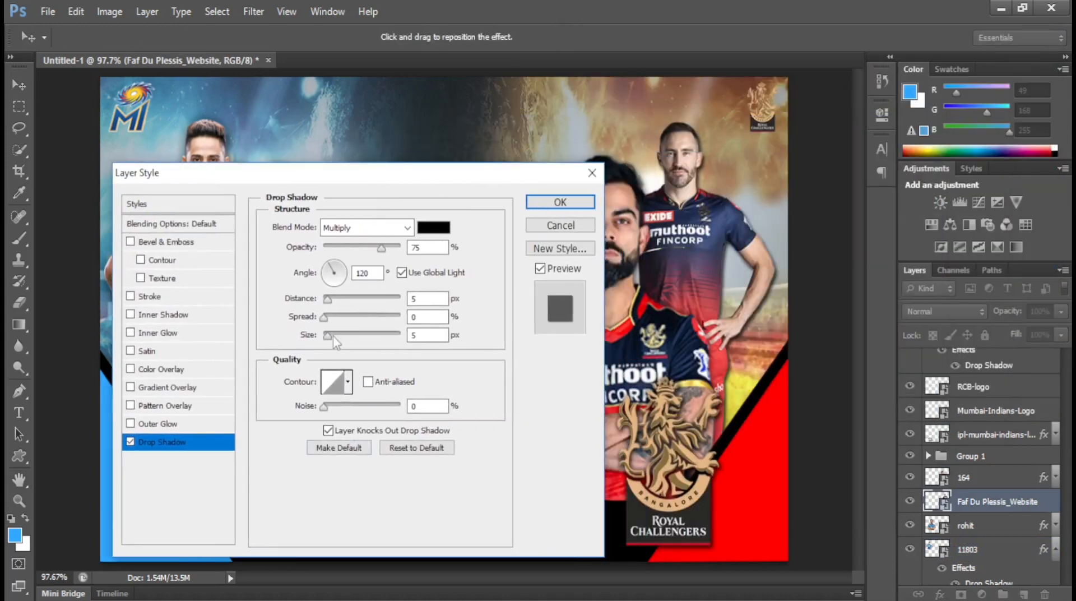
pyautogui.moveTo(329, 336); pyautogui.dragTo(326, 305)
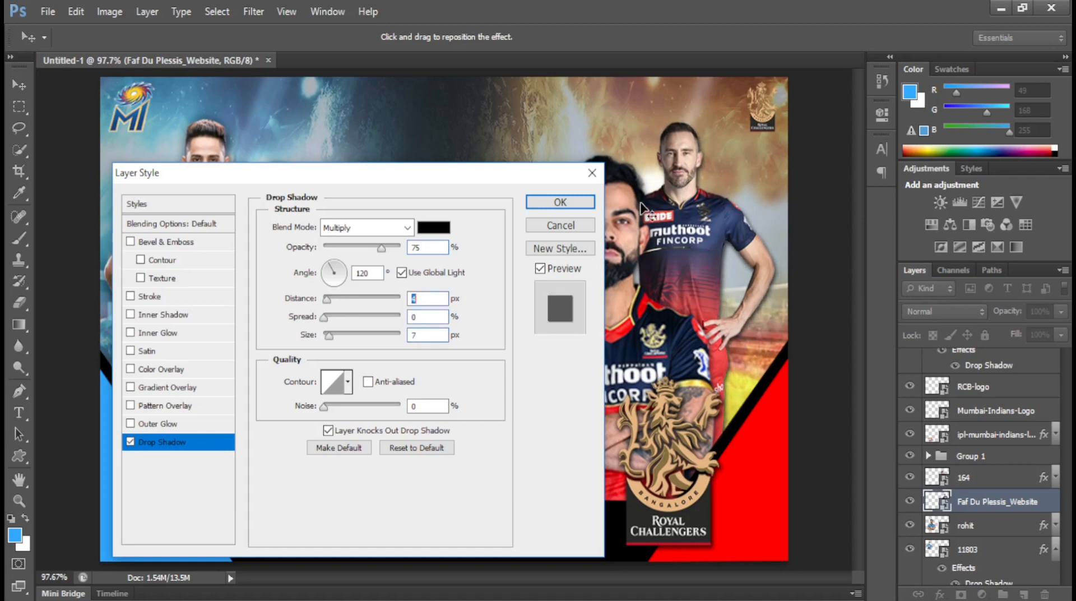
pyautogui.click(591, 210)
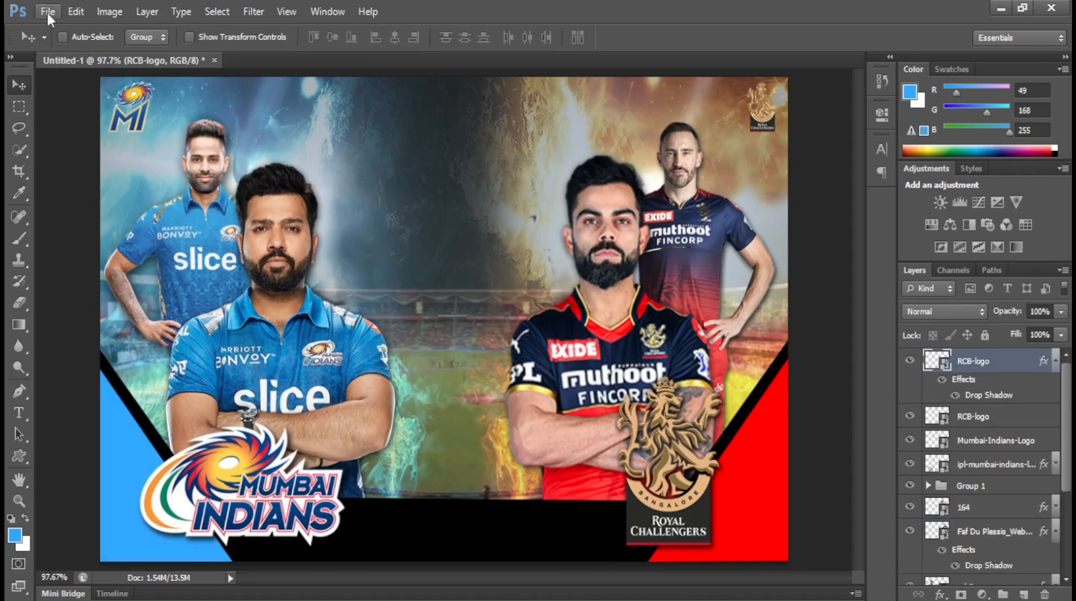
# Step: Place the tata-ipl-2022 logo image from the A MI vs RCB folder into the poster
pyautogui.click(47, 13)
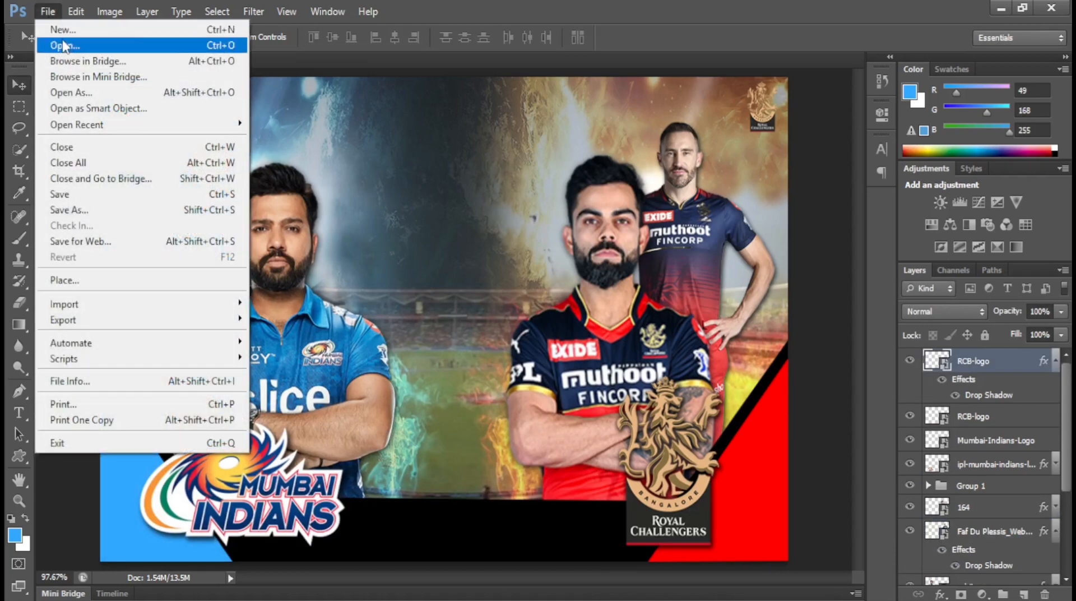
pyautogui.click(85, 278)
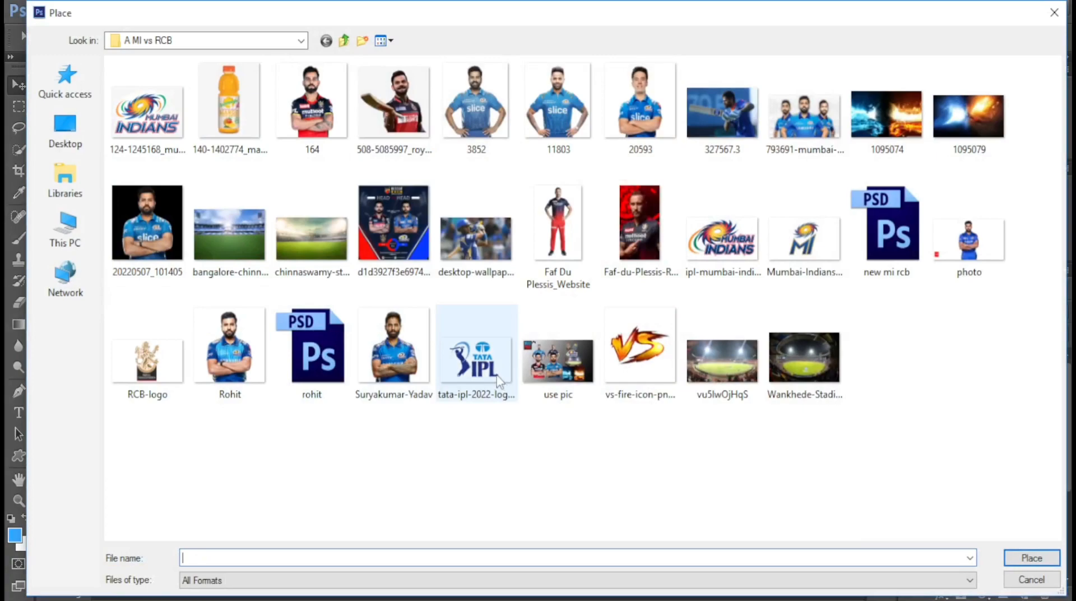
pyautogui.doubleClick(499, 381)
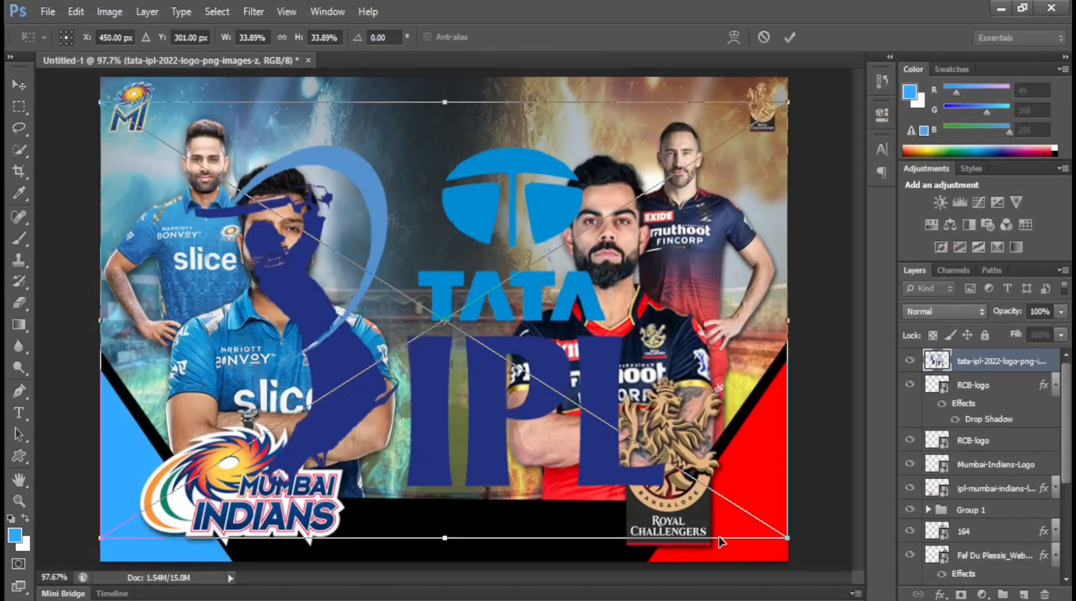
pyautogui.press('Return')
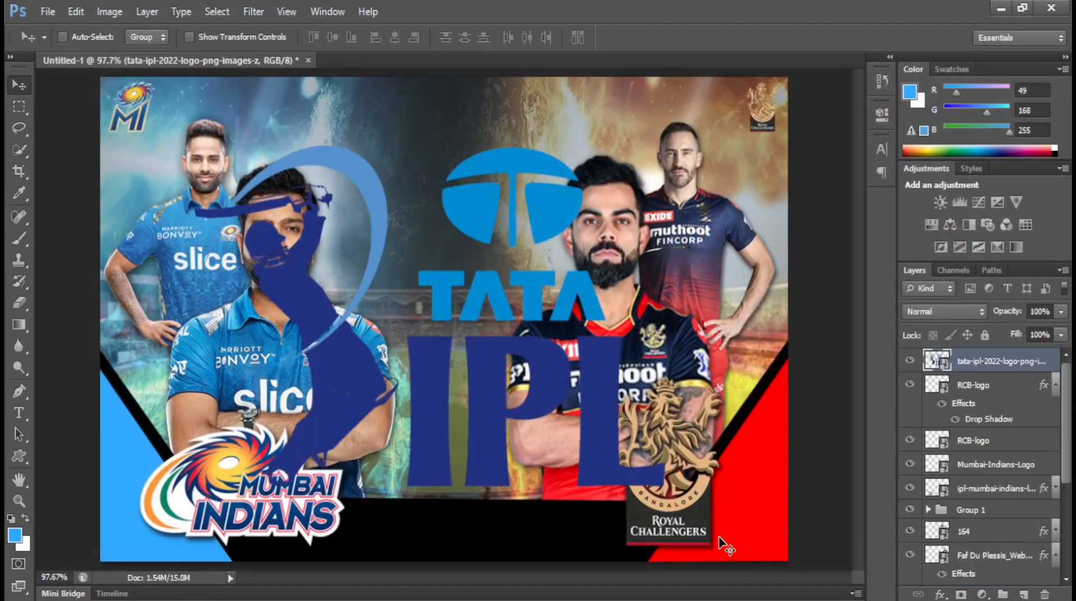
# Step: Scale the TATA IPL logo down to less than a quarter of the poster's width and move it to the upper centre between the players
pyautogui.hotkey('ctrl', 't')
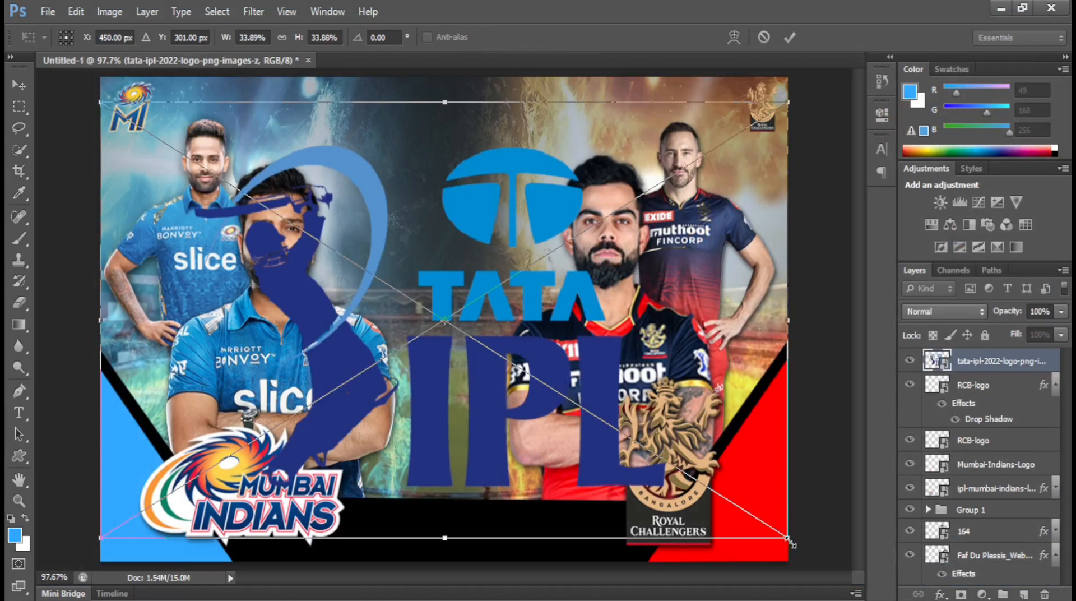
pyautogui.moveTo(790, 541); pyautogui.dragTo(605, 332)
pyautogui.press('Return')
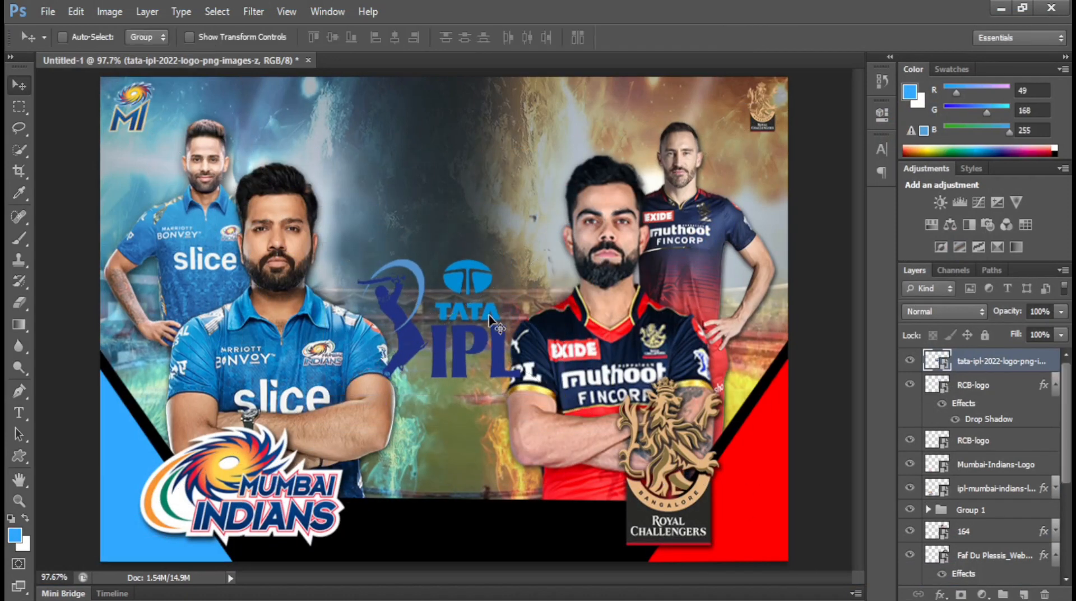
pyautogui.moveTo(489, 319); pyautogui.dragTo(488, 172)
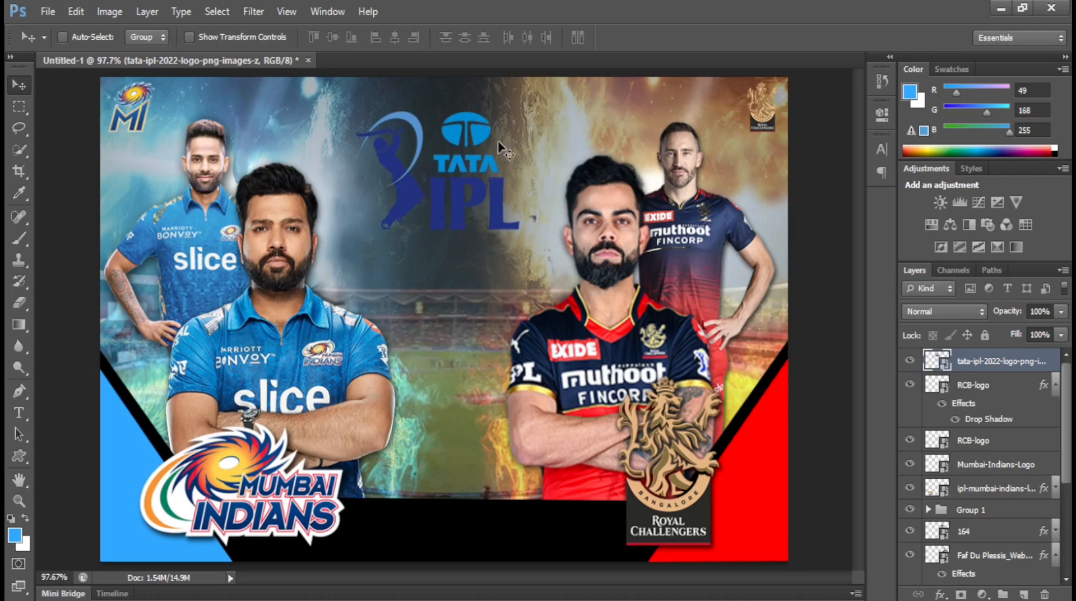
# Step: Apply a white (ffffff) Color Overlay to the TATA IPL logo layer
pyautogui.doubleClick(1046, 369)
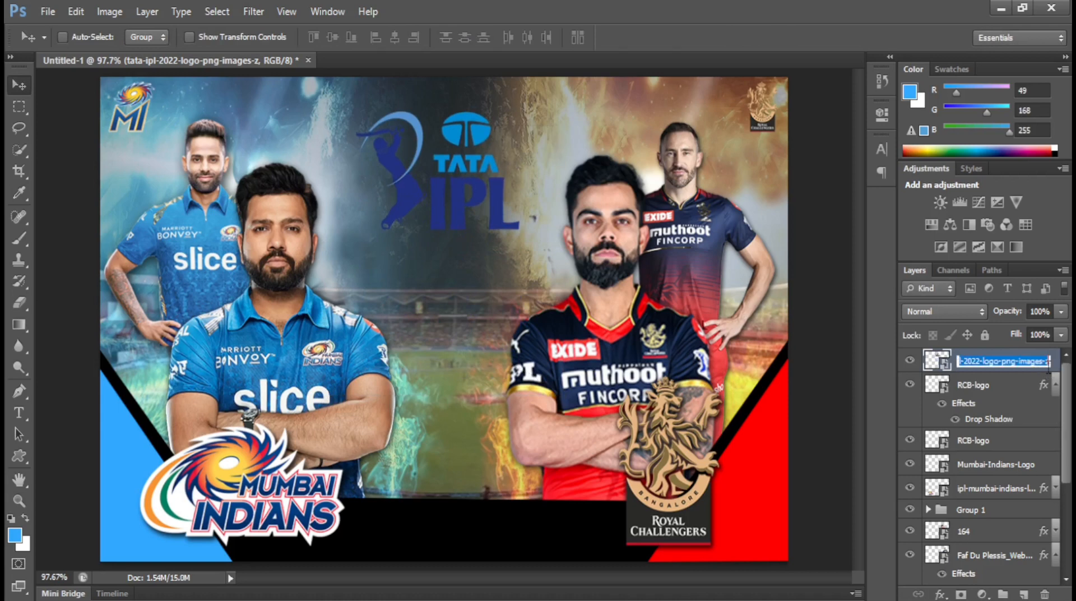
pyautogui.doubleClick(1054, 372)
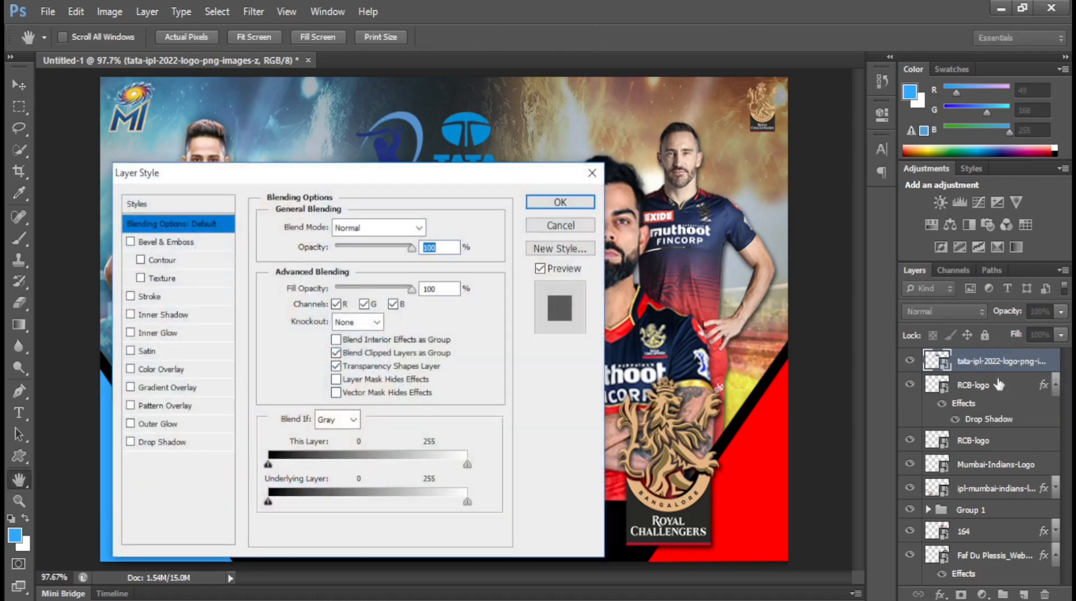
pyautogui.moveTo(367, 175); pyautogui.dragTo(792, 192)
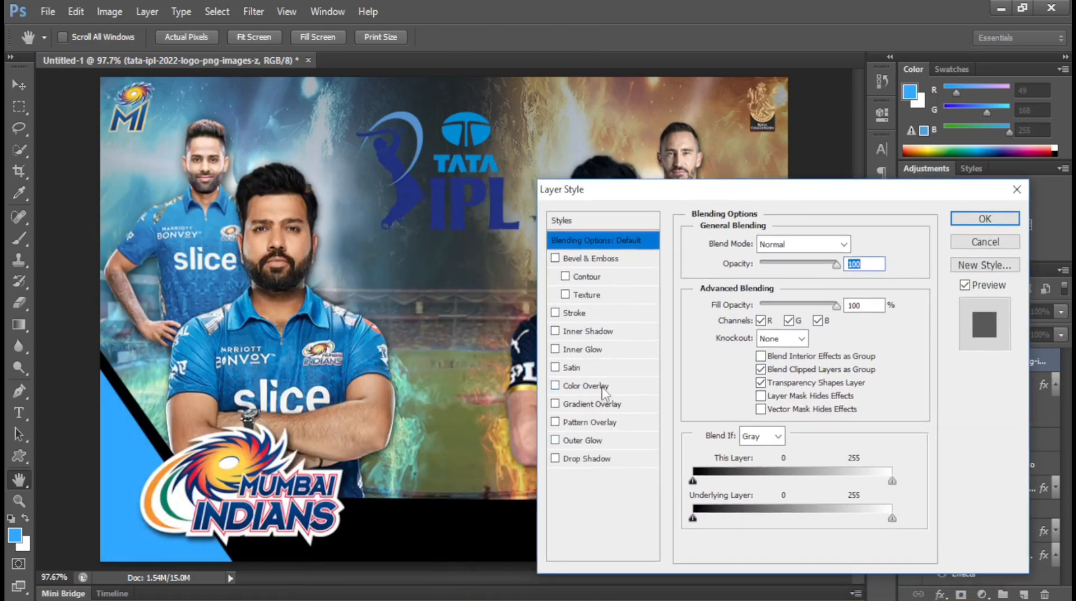
pyautogui.click(602, 386)
pyautogui.click(855, 245)
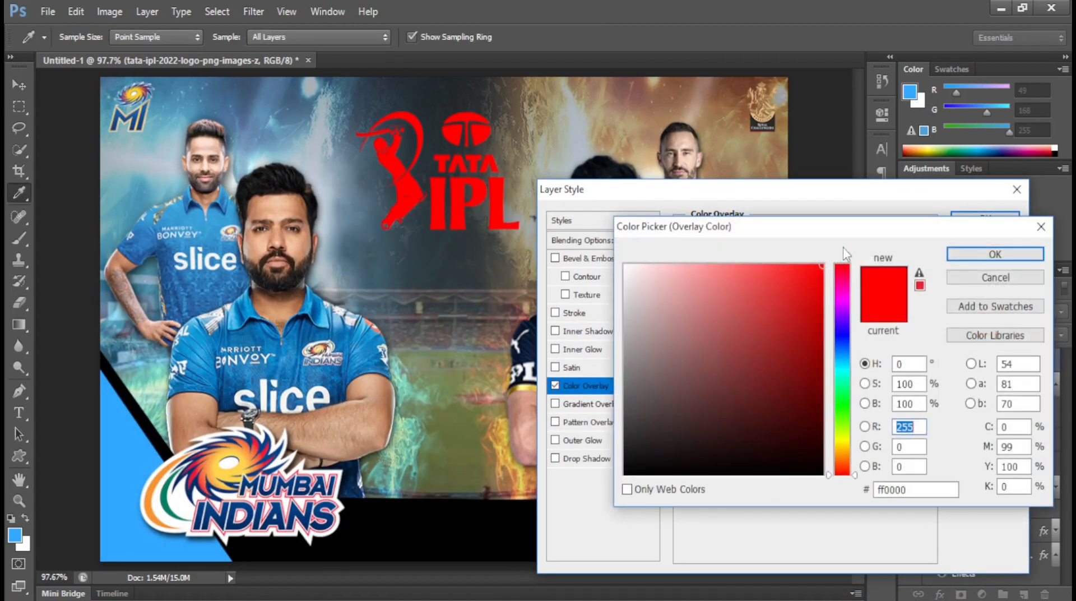
pyautogui.click(626, 267)
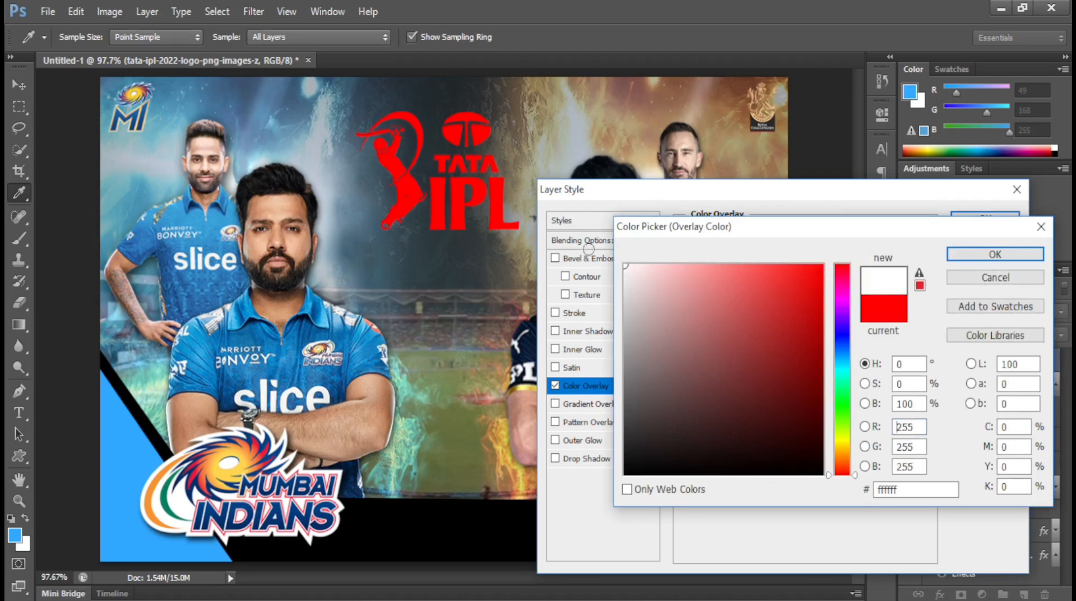
pyautogui.click(983, 258)
pyautogui.click(985, 220)
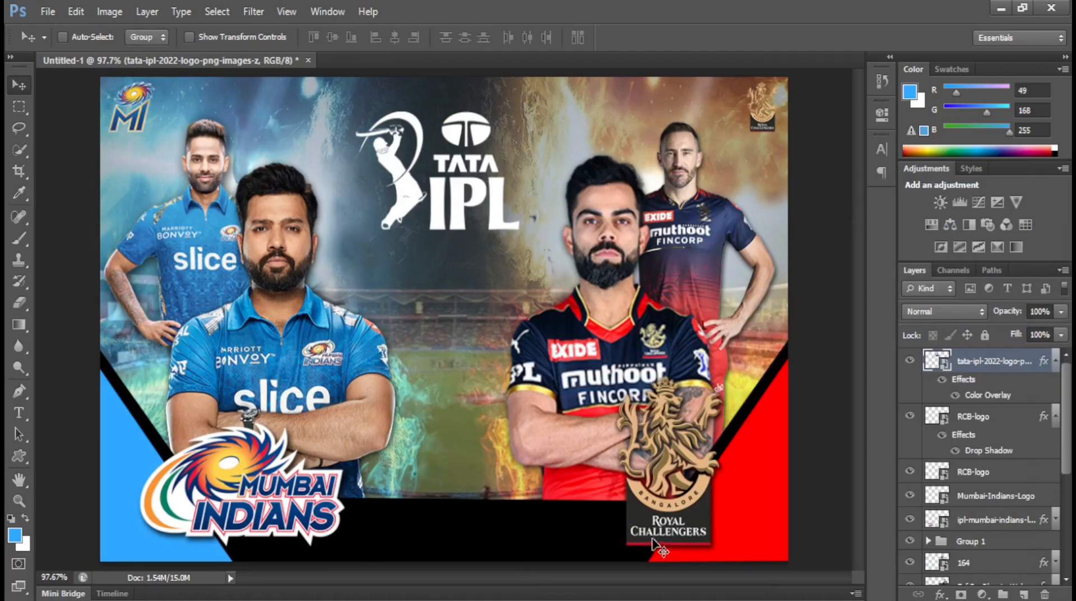
# Step: Add the yellow Impact text "730" and position it centrally below the TATA IPL logo
pyautogui.click(19, 413)
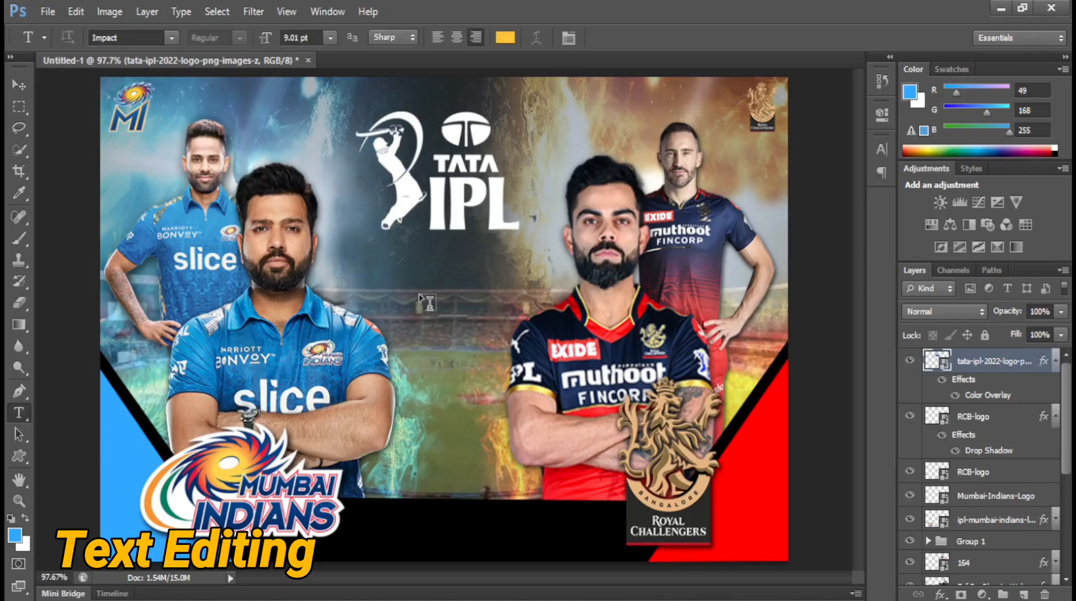
pyautogui.click(408, 281)
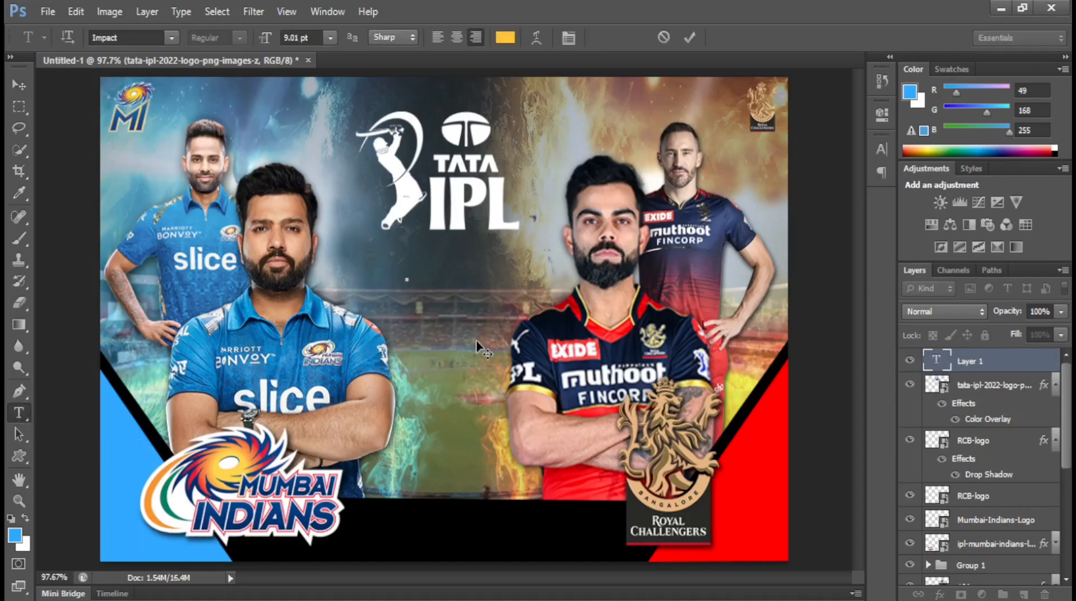
pyautogui.write('730')
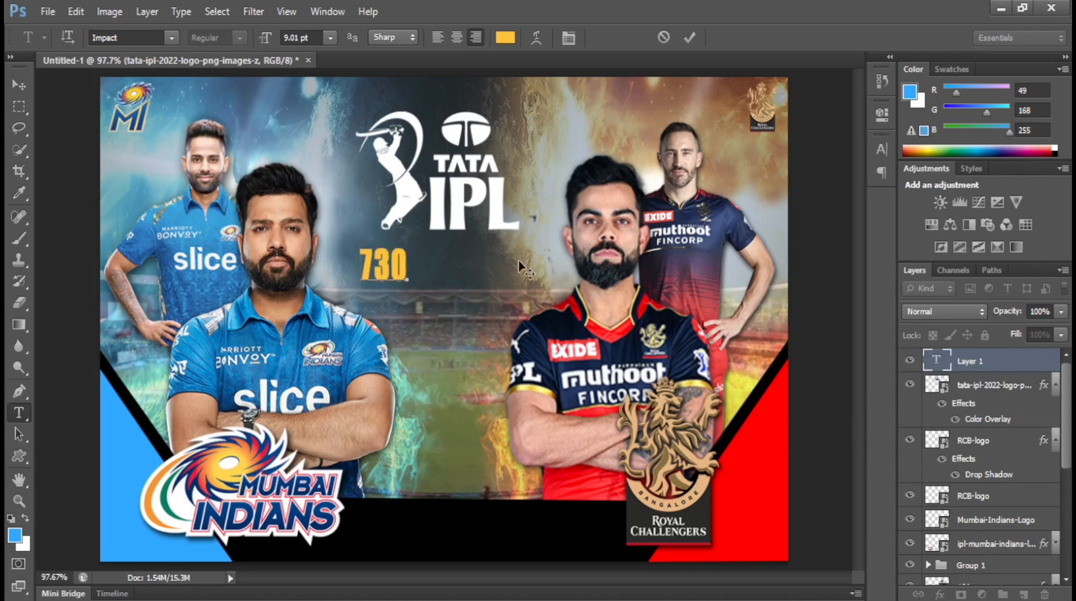
pyautogui.click(993, 387)
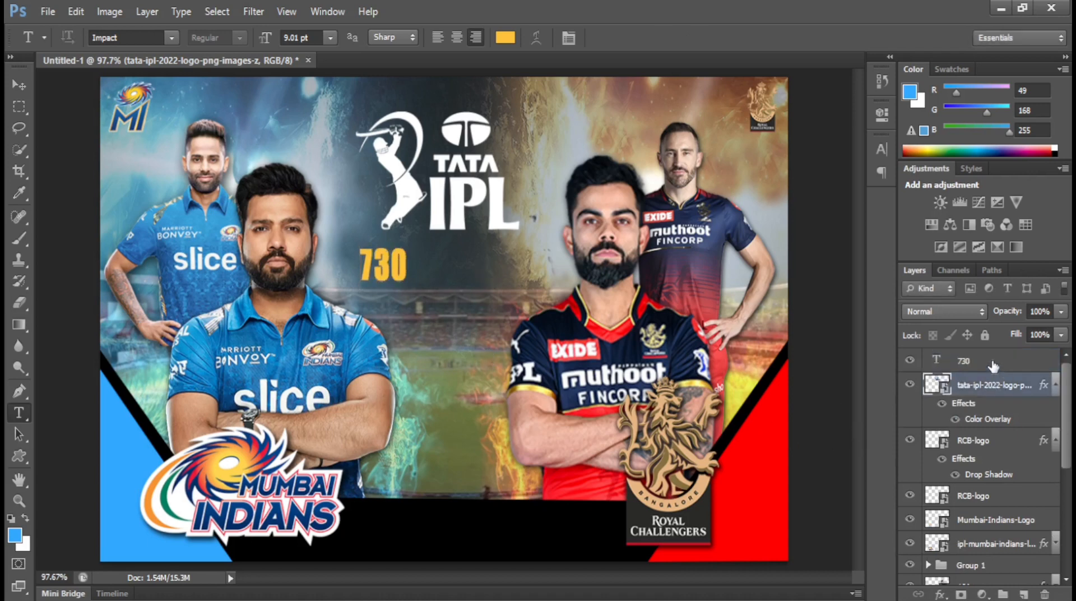
pyautogui.click(998, 367)
pyautogui.press('v')
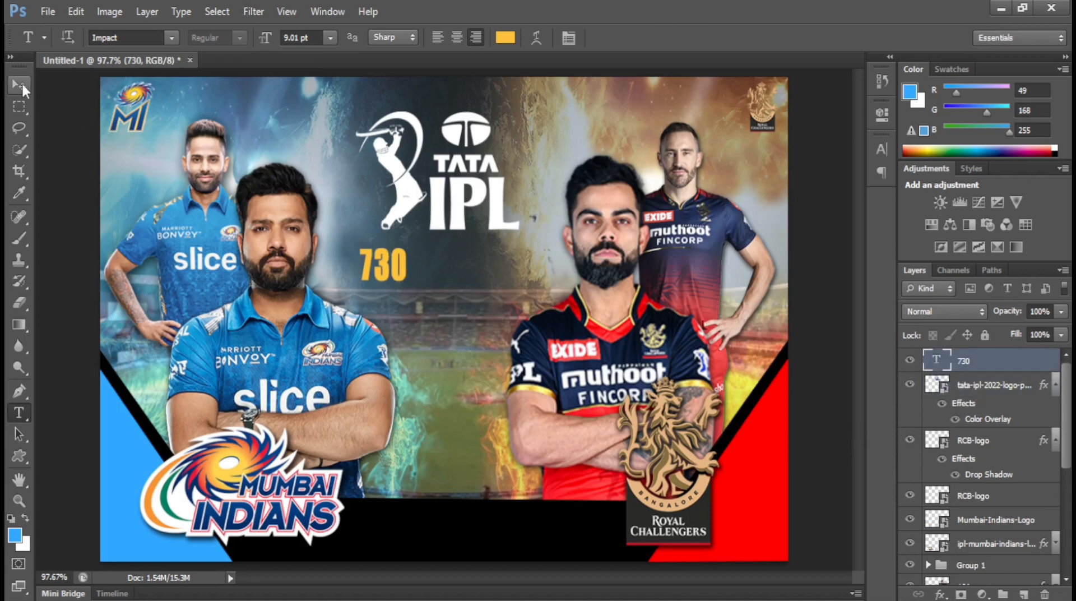
pyautogui.moveTo(401, 277); pyautogui.dragTo(477, 289)
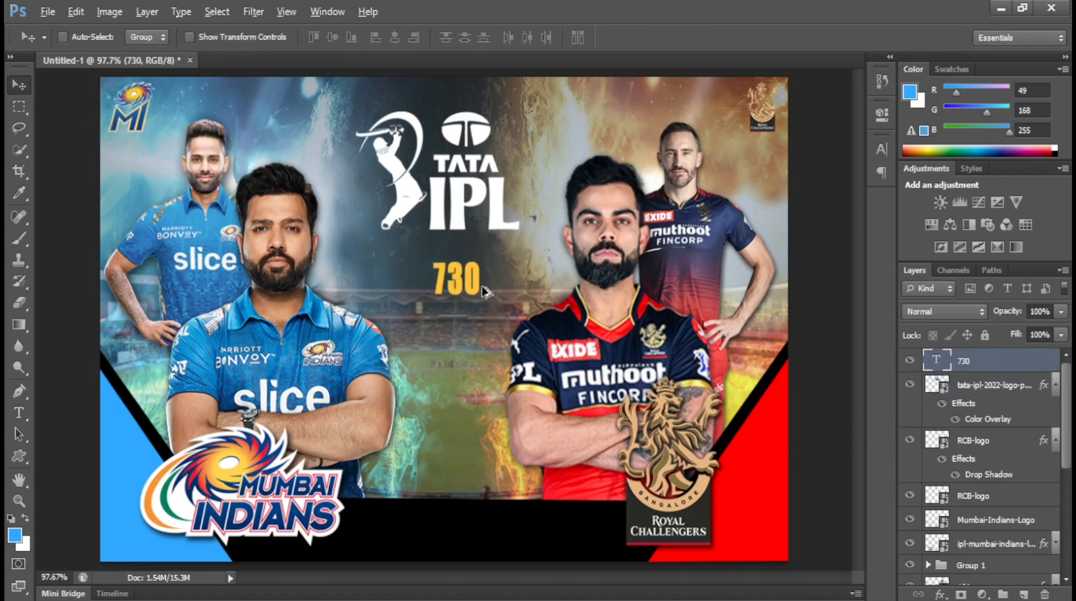
# Step: Insert a colon into the 730 text so it reads "7:30"
pyautogui.scroll(5, 477, 289)
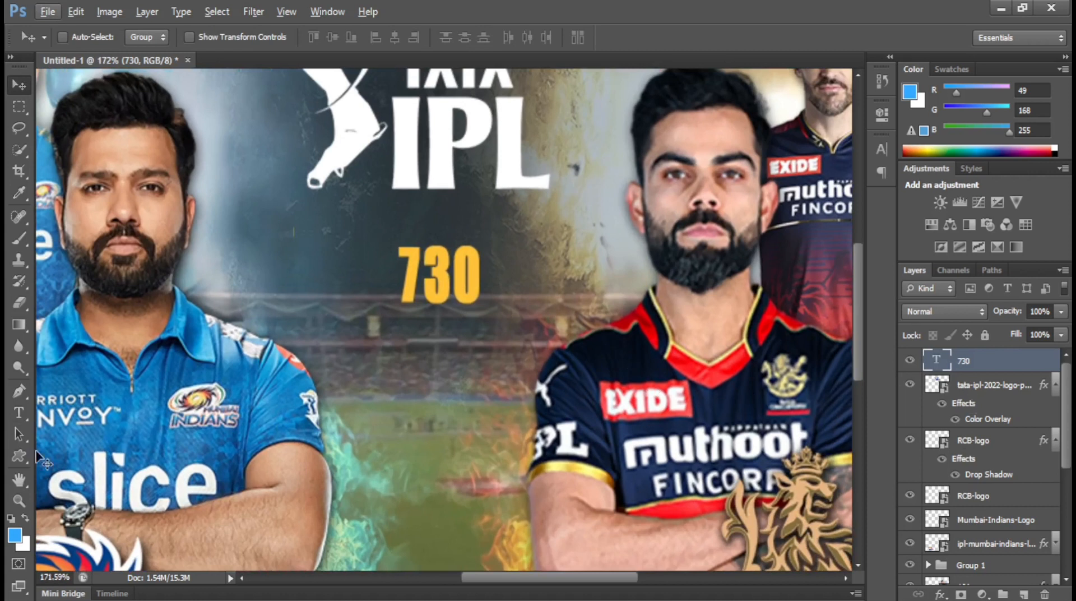
pyautogui.click(19, 414)
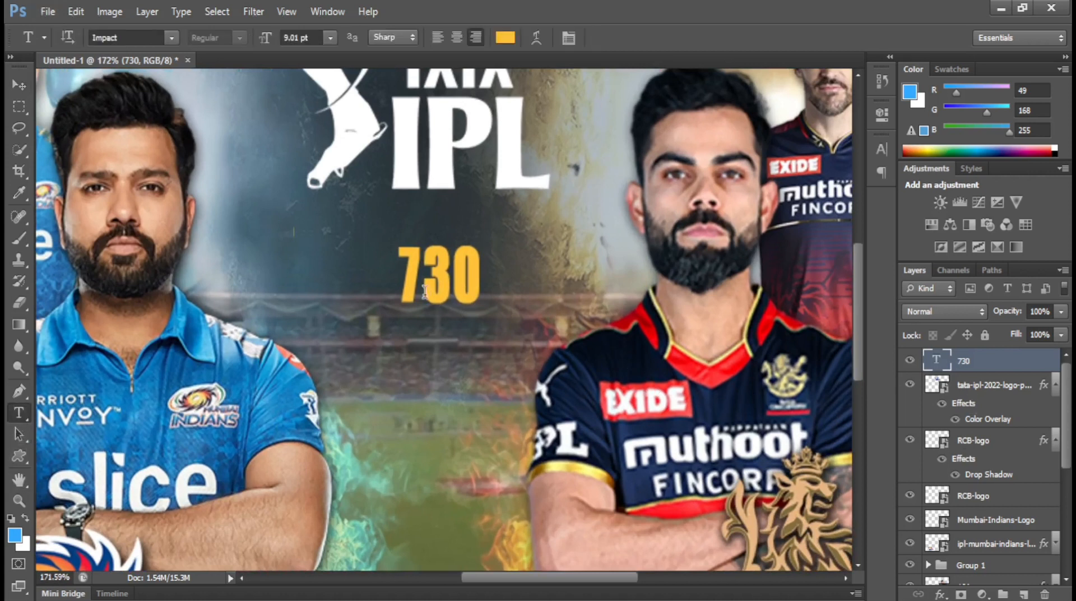
pyautogui.click(423, 268)
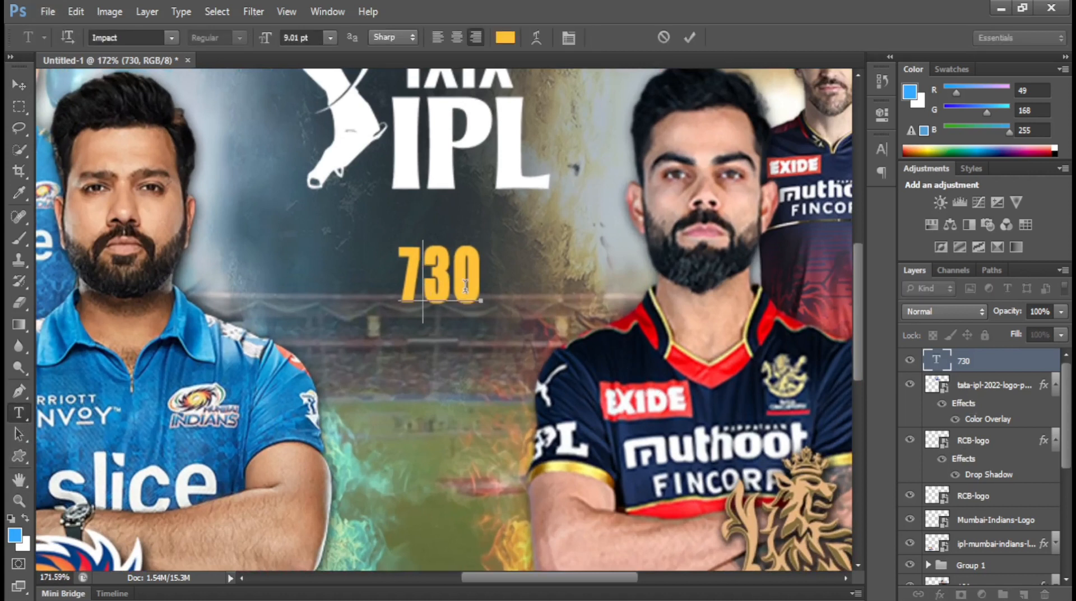
pyautogui.write(':')
pyautogui.click(18, 83)
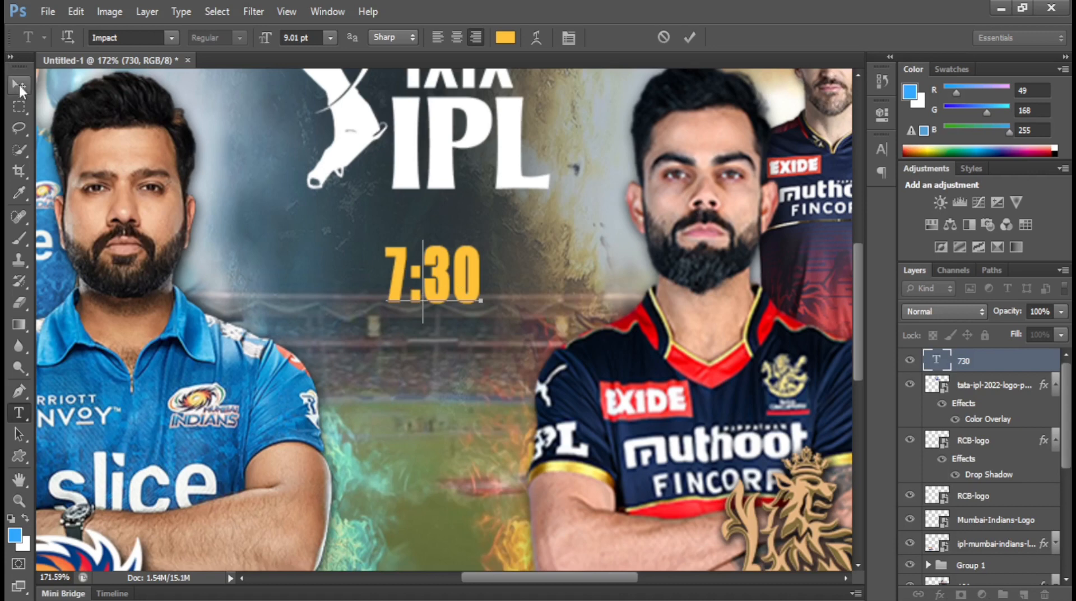
# Step: Apply a character tracking of 40 to the 7:30 text and nudge it down slightly
pyautogui.click(883, 148)
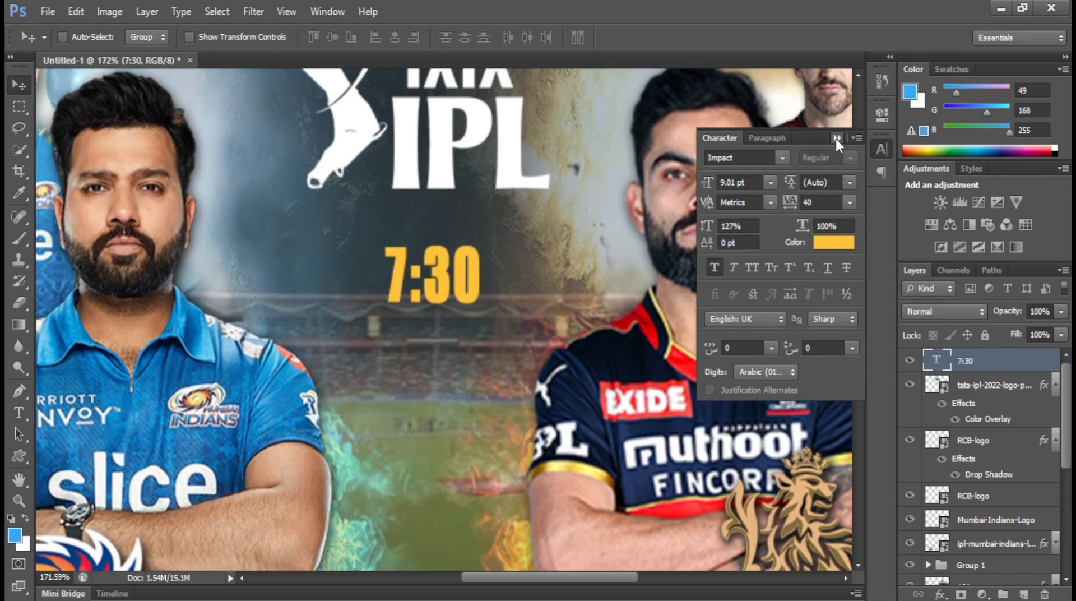
pyautogui.click(790, 206)
pyautogui.press('Return')
pyautogui.click(836, 138)
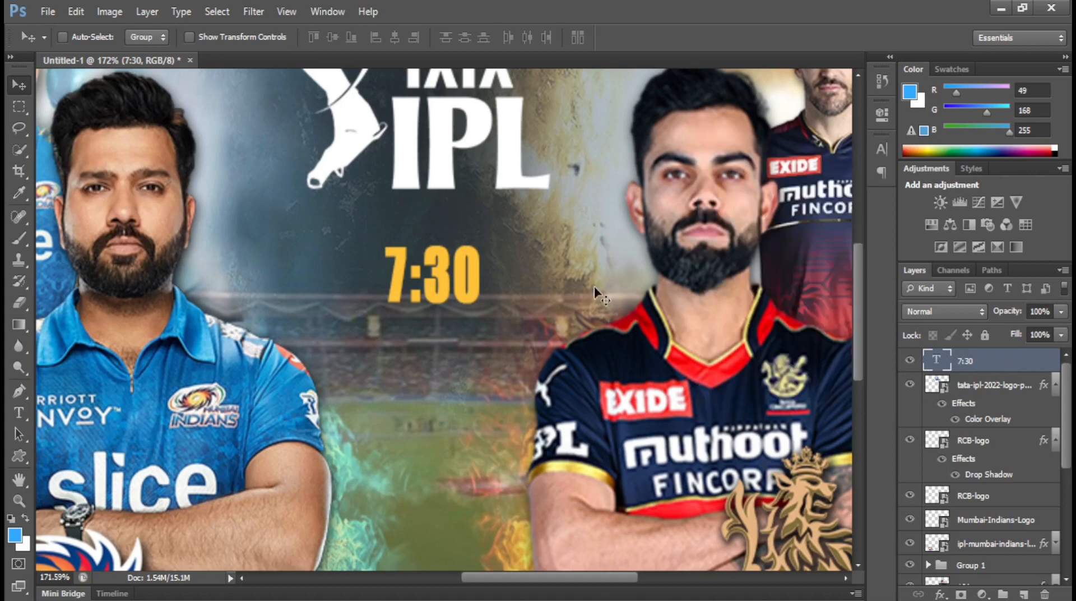
pyautogui.press('Down')
pyautogui.press('Down')
pyautogui.press('Down')
pyautogui.press('Down')
pyautogui.press('Down')
pyautogui.press('Down')
pyautogui.press('Down')
pyautogui.press('Down')
pyautogui.press('Down')
pyautogui.press('Down')
pyautogui.press('Down')
pyautogui.press('Down')
pyautogui.press('Down')
pyautogui.press('Down')
pyautogui.press('Down')
pyautogui.press('Down')
pyautogui.press('Down')
pyautogui.press('Down')
pyautogui.press('Down')
pyautogui.press('Down')
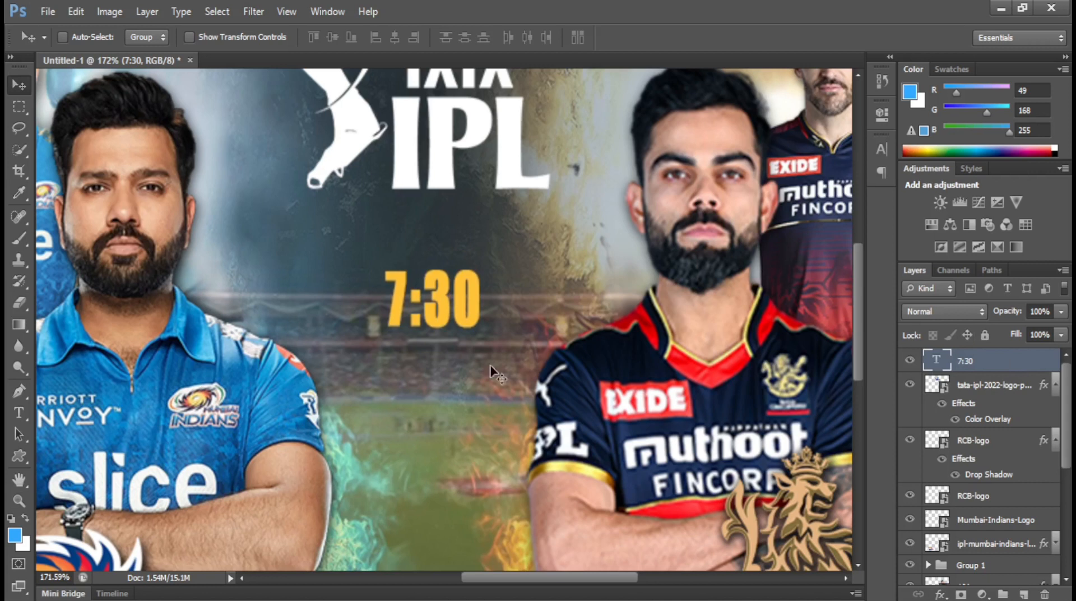
# Step: Add a separate text layer "pm" near the 7:30 text and format it as All Caps
pyautogui.click(19, 412)
pyautogui.click(492, 305)
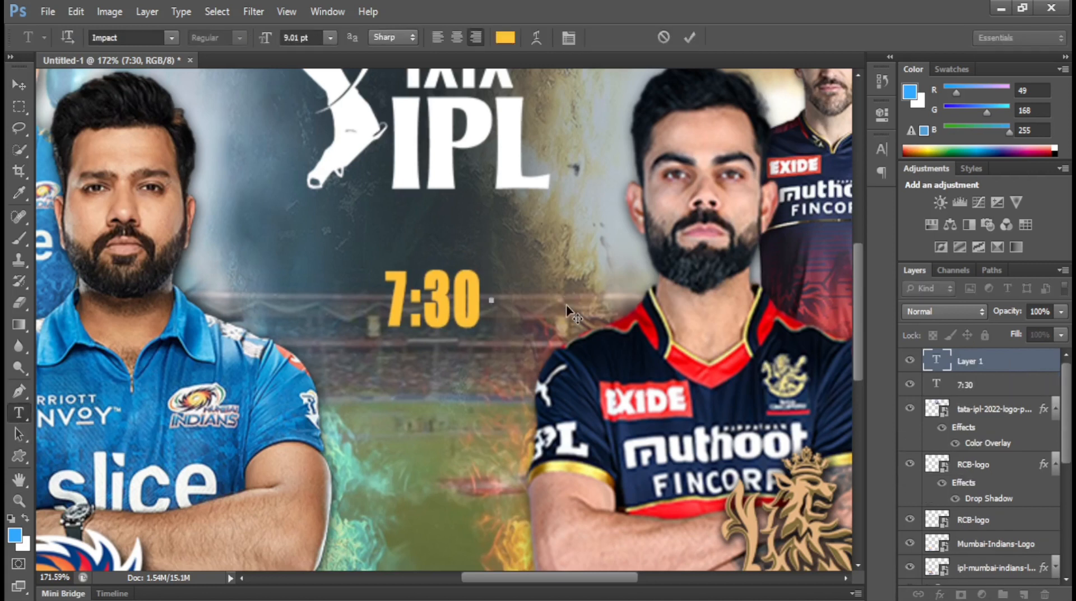
pyautogui.write('PM')
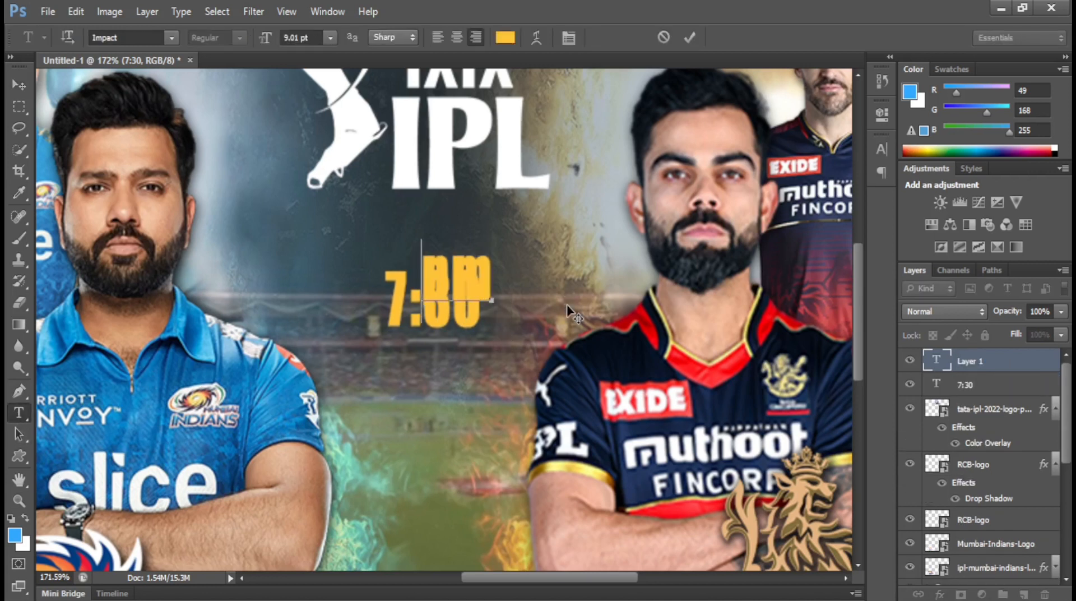
pyautogui.click(19, 84)
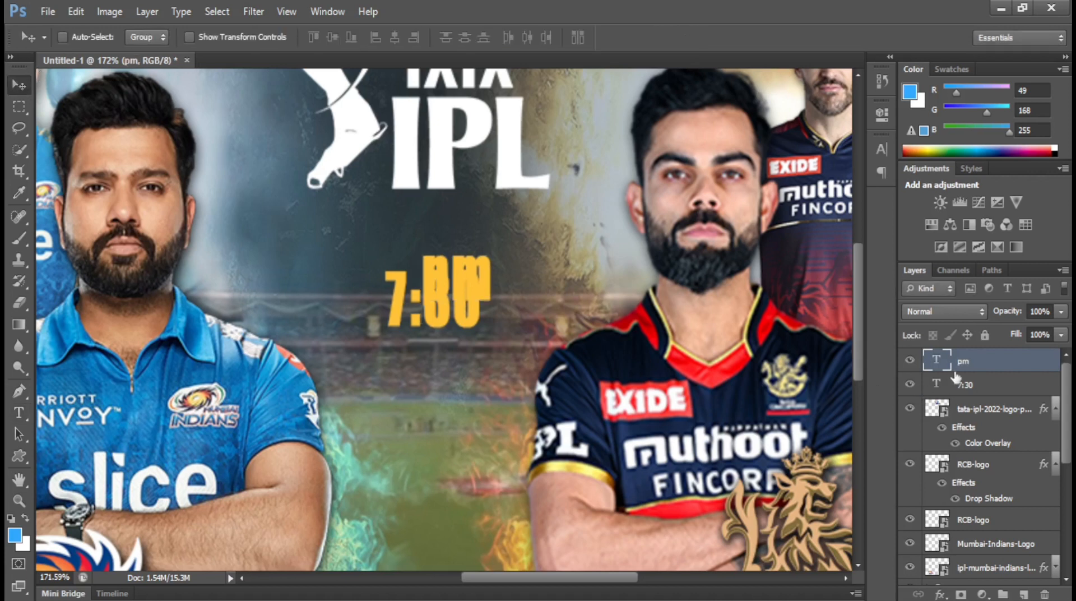
pyautogui.click(885, 155)
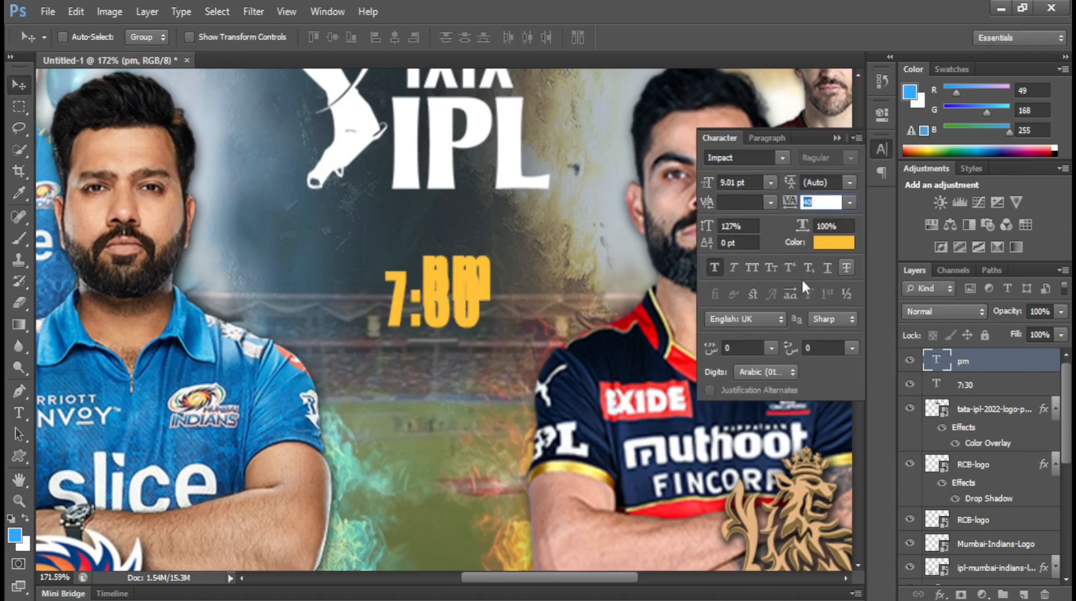
pyautogui.click(750, 269)
pyautogui.click(836, 137)
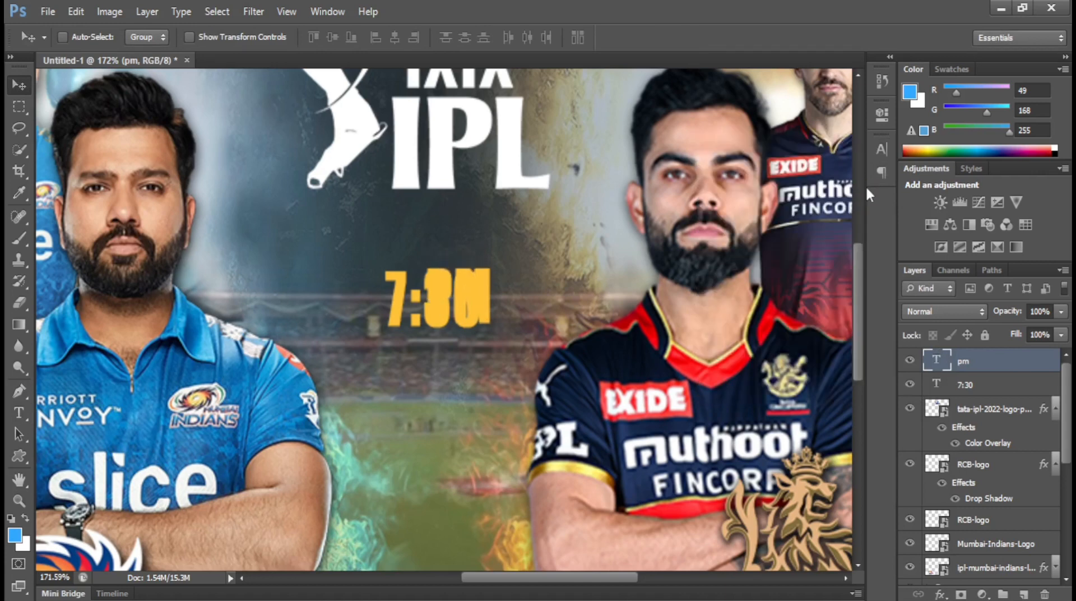
# Step: Move the PM text to just after the 7:30 text and tighten the gap between them
pyautogui.moveTo(462, 319); pyautogui.dragTo(540, 322)
pyautogui.hotkey('ctrl', '0')
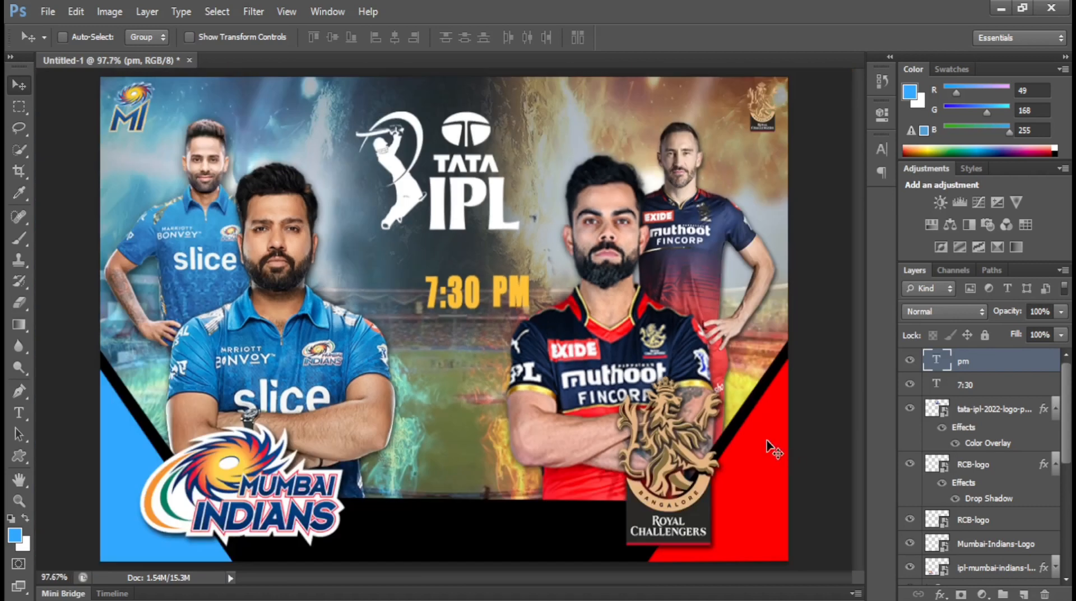
pyautogui.press('Left')
pyautogui.press('Left')
pyautogui.press('Left')
pyautogui.press('Left')
pyautogui.press('Left')
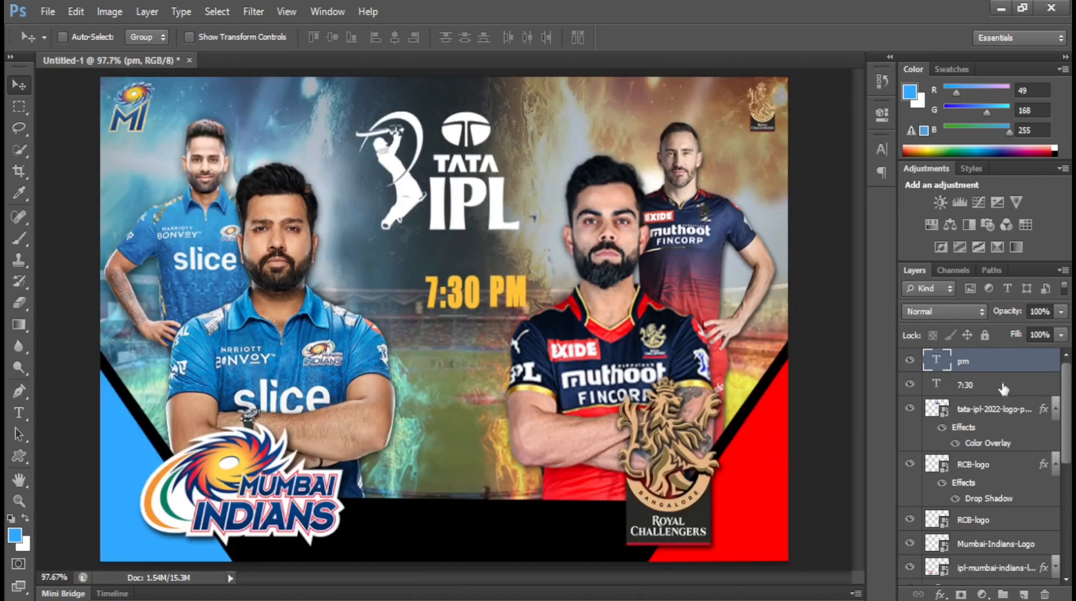
# Step: Nudge the 7:30 and PM text layers together to the left and down, centring them below the TATA IPL logo
pyautogui.keyDown('shift'); pyautogui.click(1004, 387); pyautogui.keyUp('shift')
pyautogui.press('Left')
pyautogui.press('Left')
pyautogui.press('Left')
pyautogui.press('Left')
pyautogui.press('Left')
pyautogui.press('Left')
pyautogui.press('Left')
pyautogui.press('Left')
pyautogui.press('Left')
pyautogui.press('Left')
pyautogui.press('Left')
pyautogui.press('Left')
pyautogui.press('Left')
pyautogui.press('Left')
pyautogui.press('Left')
pyautogui.press('Left')
pyautogui.press('Left')
pyautogui.press('Left')
pyautogui.press('Left')
pyautogui.press('Left')
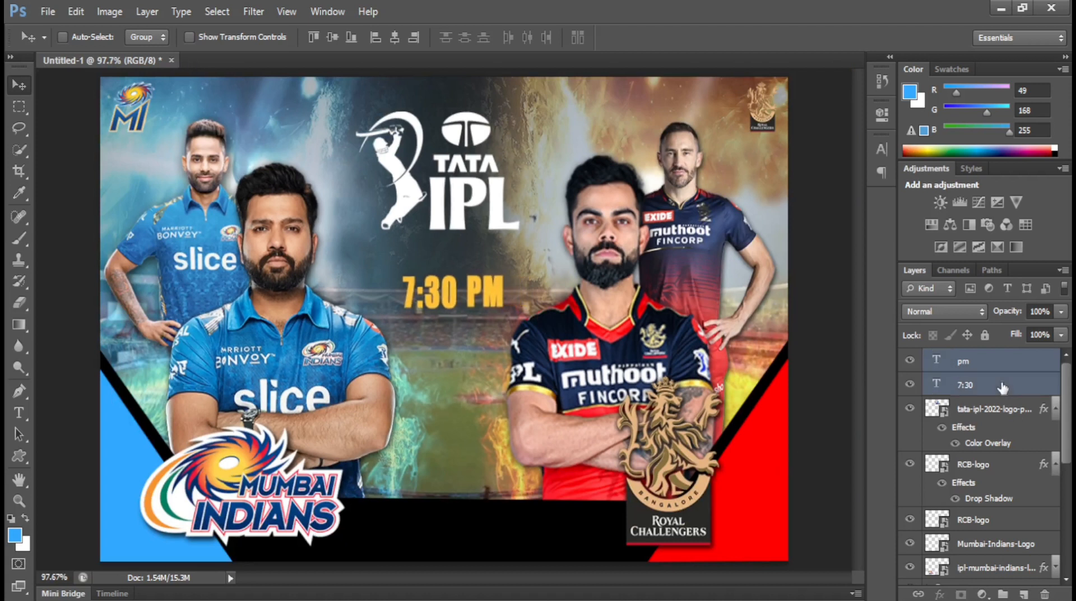
pyautogui.press('Down')
pyautogui.press('Down')
pyautogui.press('Down')
pyautogui.press('Down')
pyautogui.press('Down')
pyautogui.press('Down')
pyautogui.press('Down')
pyautogui.press('Down')
pyautogui.press('Down')
pyautogui.press('Down')
pyautogui.press('Down')
pyautogui.press('Down')
pyautogui.press('Down')
pyautogui.press('Down')
pyautogui.press('Down')
pyautogui.press('Down')
pyautogui.press('Down')
pyautogui.press('Down')
pyautogui.press('Down')
pyautogui.press('Down')
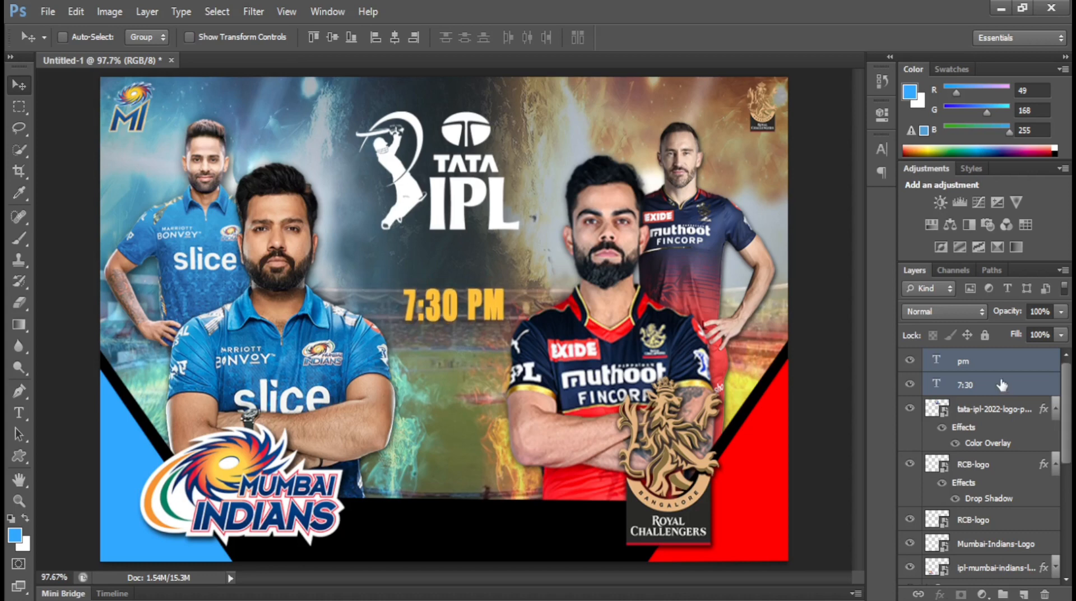
# Step: Add a separate text layer reading "TODAY" in the space between the TATA IPL logo and the 7:30 PM text
pyautogui.click(977, 363)
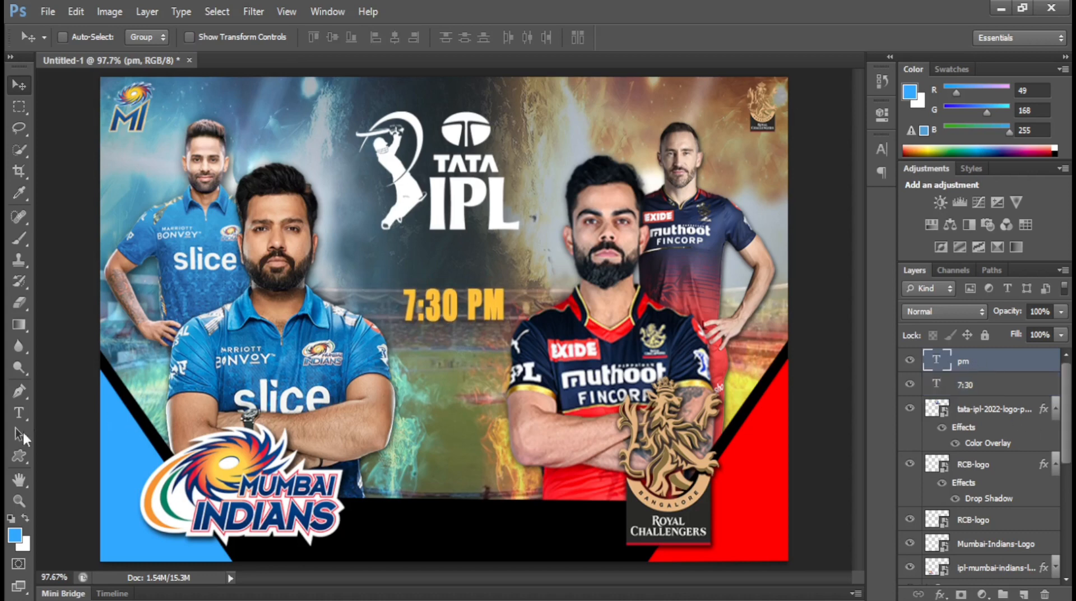
pyautogui.click(18, 412)
pyautogui.click(430, 272)
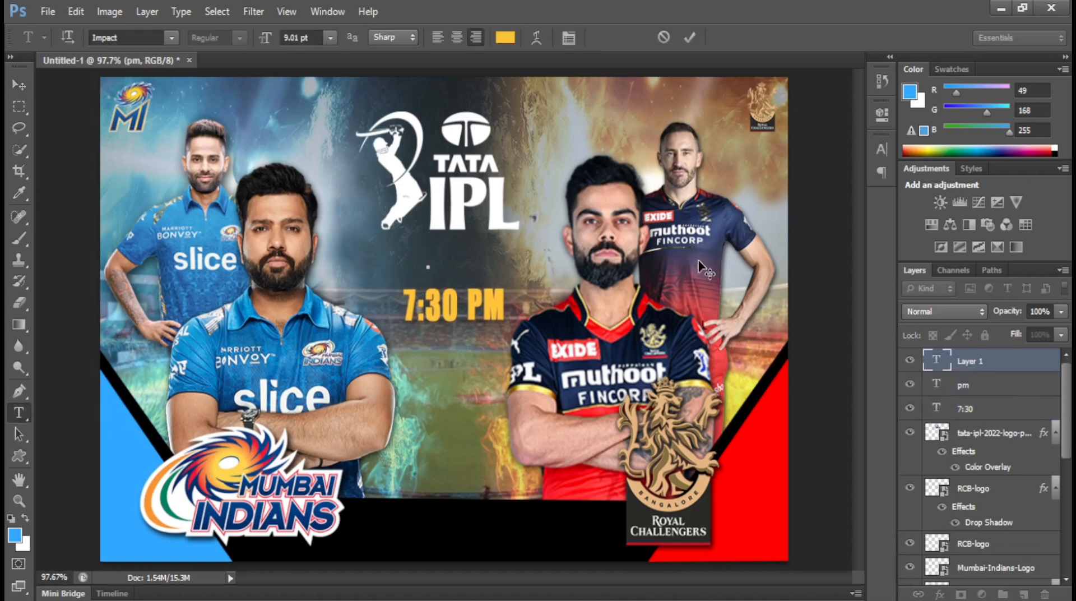
pyautogui.write('TO')
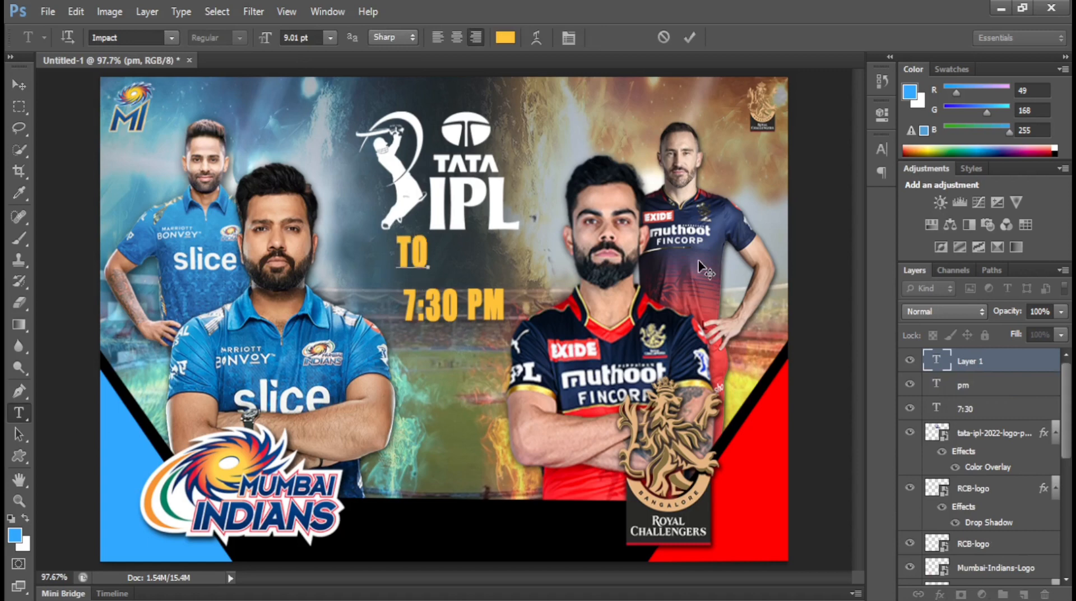
pyautogui.write('DAY')
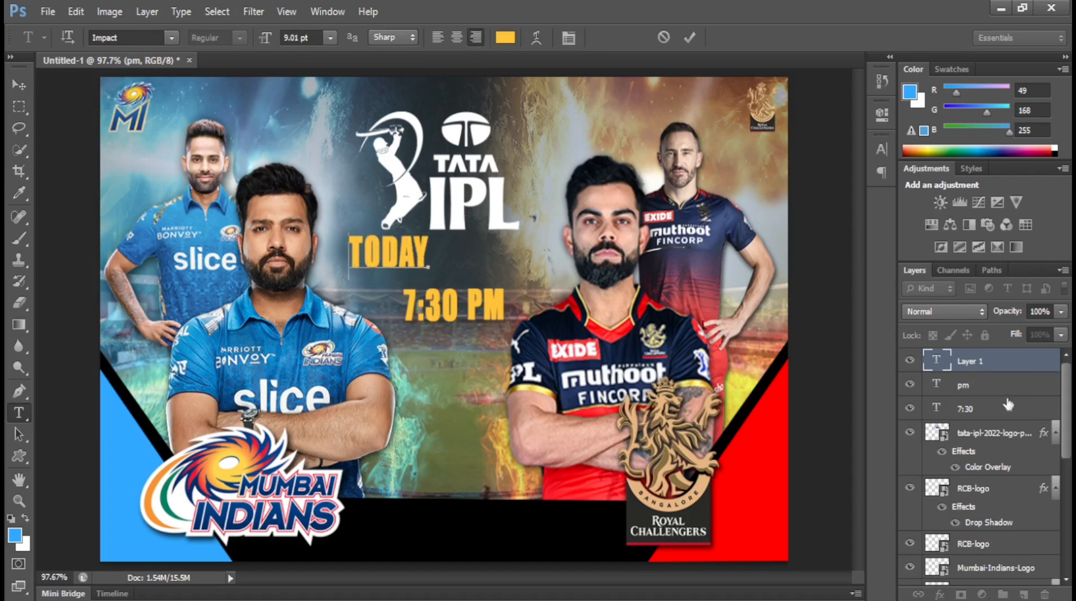
pyautogui.click(18, 84)
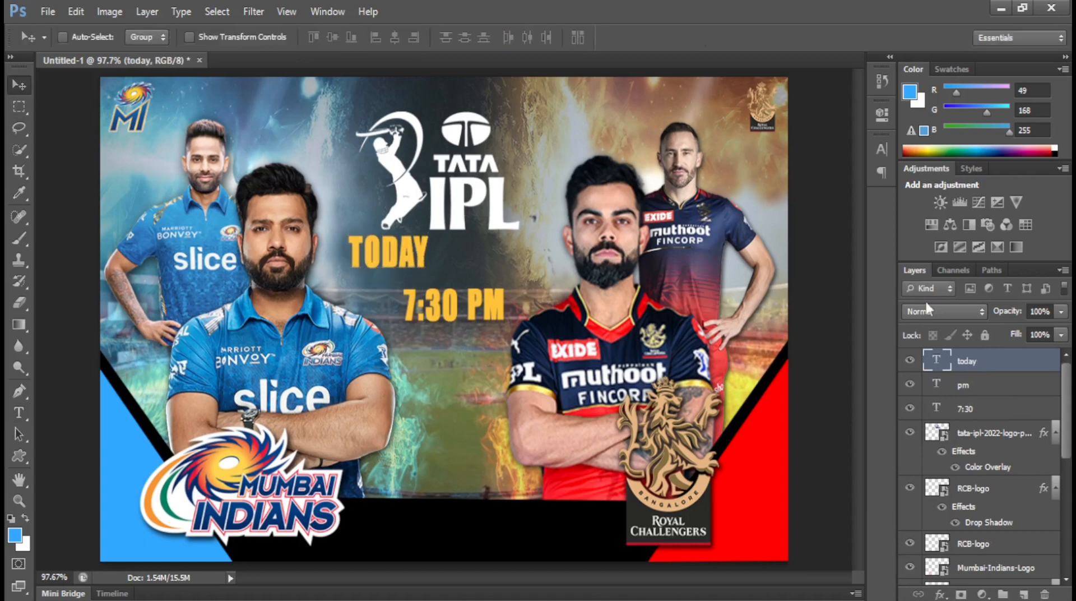
# Step: Format the TODAY text with a 96% vertical scale, a 6.01 pt font size and white colour ffffff
pyautogui.click(881, 149)
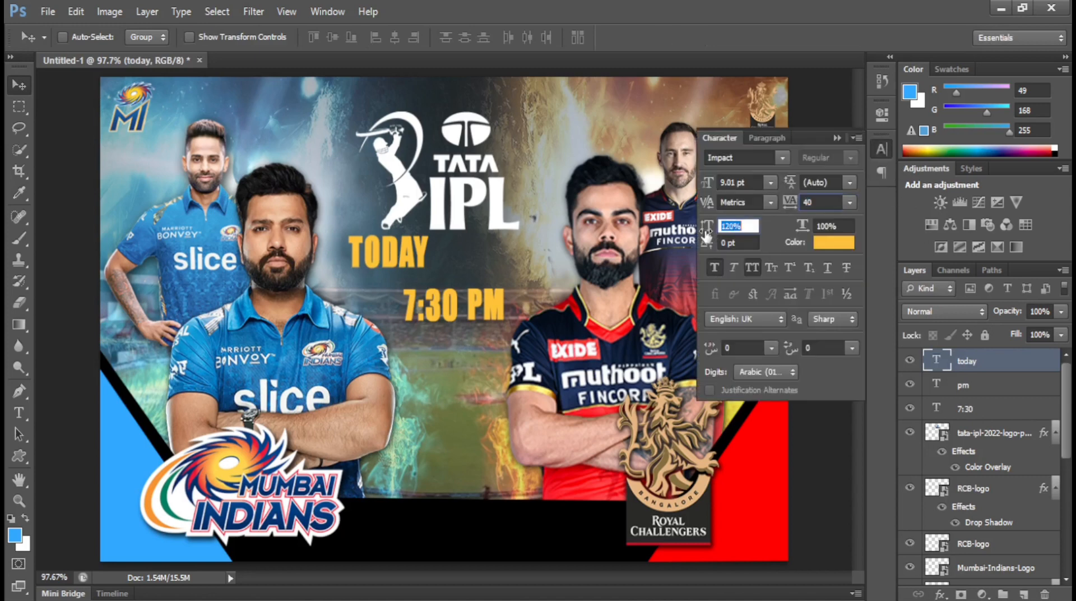
pyautogui.moveTo(709, 228); pyautogui.dragTo(700, 230)
pyautogui.moveTo(707, 184); pyautogui.dragTo(701, 184)
pyautogui.click(837, 244)
pyautogui.click(632, 255)
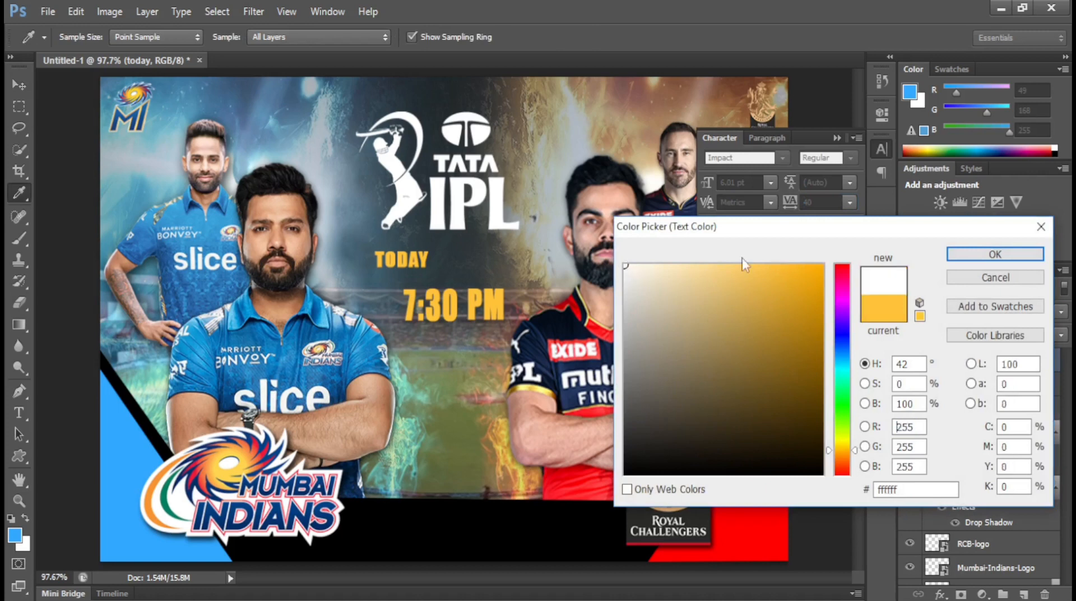
pyautogui.click(1028, 252)
pyautogui.click(836, 137)
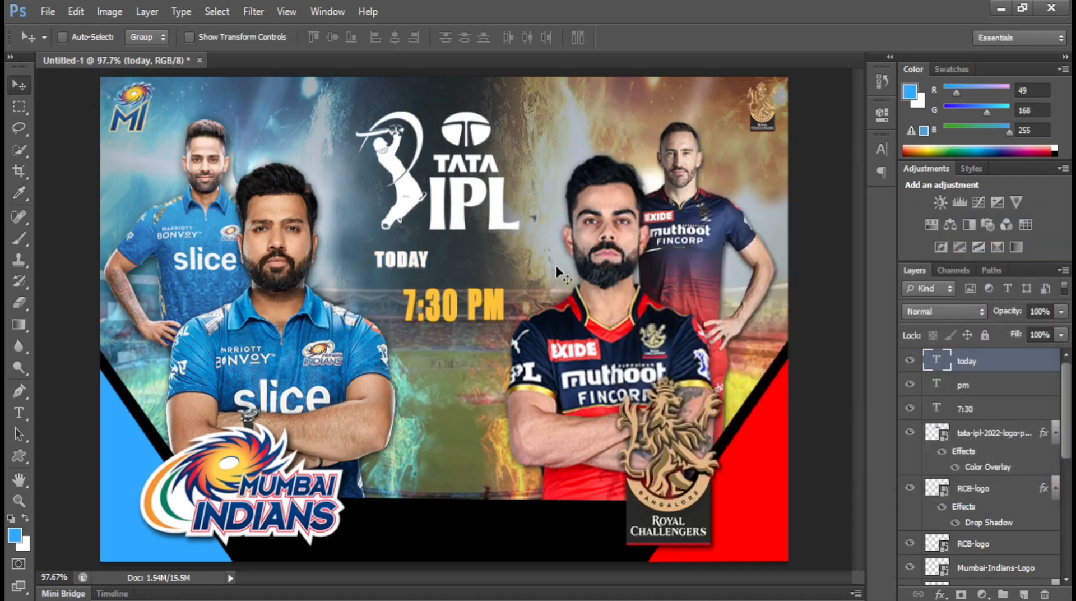
# Step: Move the TODAY text so it sits centred above 7:30 PM with a small gap between the two lines
pyautogui.moveTo(419, 259); pyautogui.dragTo(472, 278)
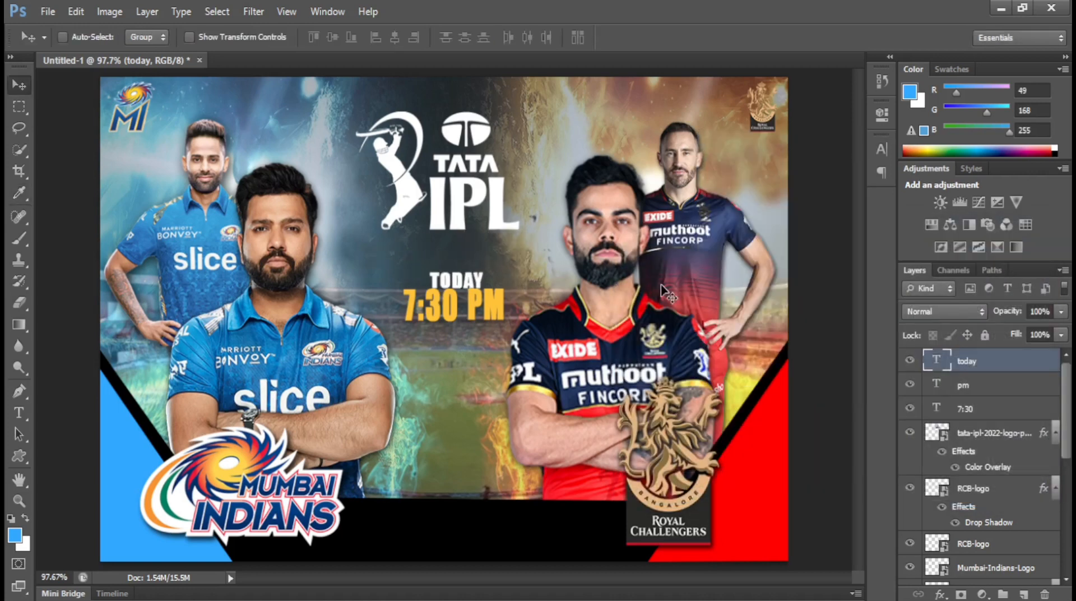
pyautogui.press('Up')
pyautogui.press('Up')
pyautogui.press('Up')
pyautogui.press('Up')
pyautogui.press('Up')
pyautogui.press('Up')
pyautogui.press('Up')
pyautogui.press('Up')
pyautogui.press('Up')
pyautogui.press('Up')
pyautogui.press('Up')
pyautogui.press('Up')
pyautogui.press('Up')
pyautogui.press('Up')
pyautogui.press('Up')
pyautogui.press('Up')
pyautogui.press('Up')
pyautogui.press('Up')
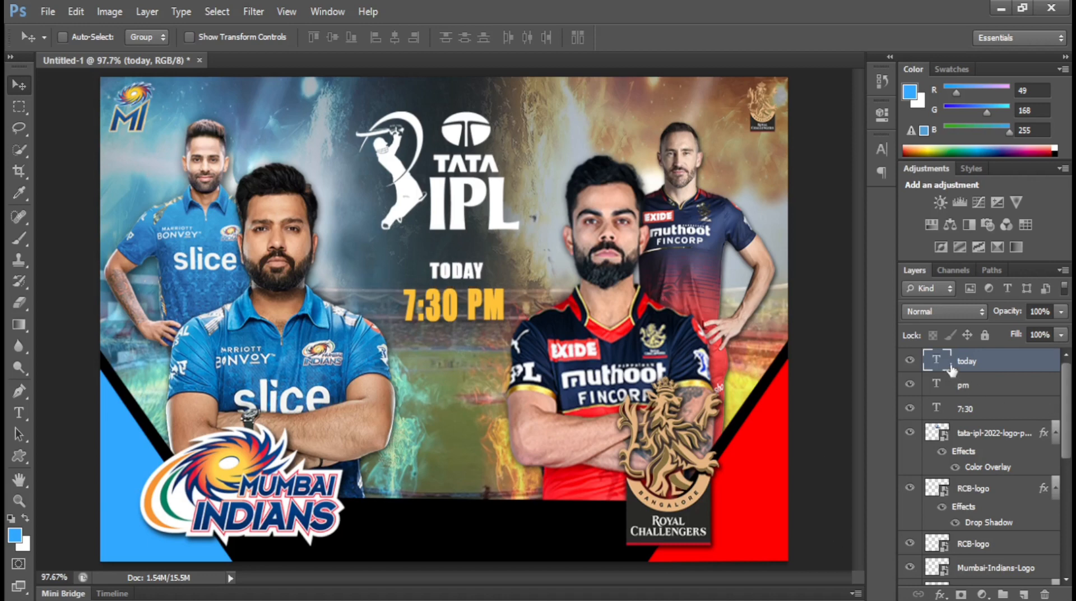
# Step: Add a new text layer reading "LIVE" just below the 7:30 PM text
pyautogui.click(20, 412)
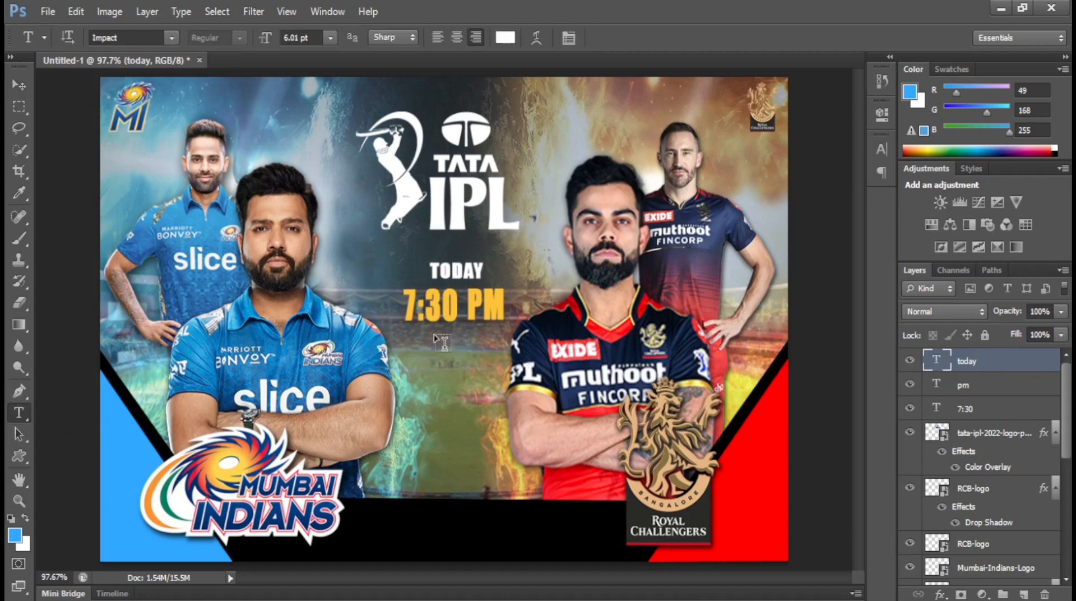
pyautogui.click(435, 335)
pyautogui.write('LIVE')
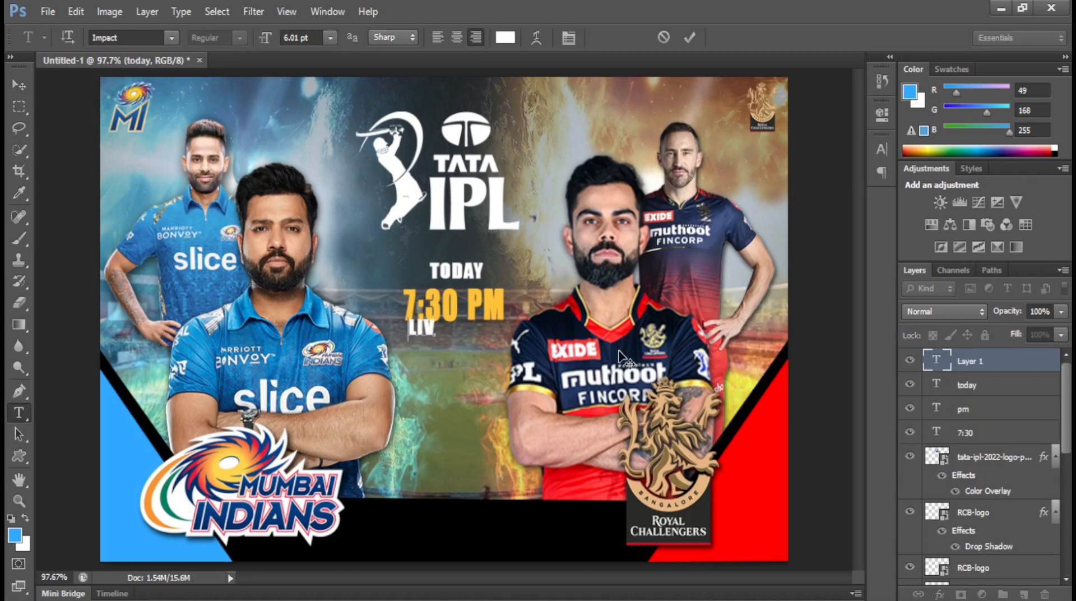
pyautogui.click(20, 85)
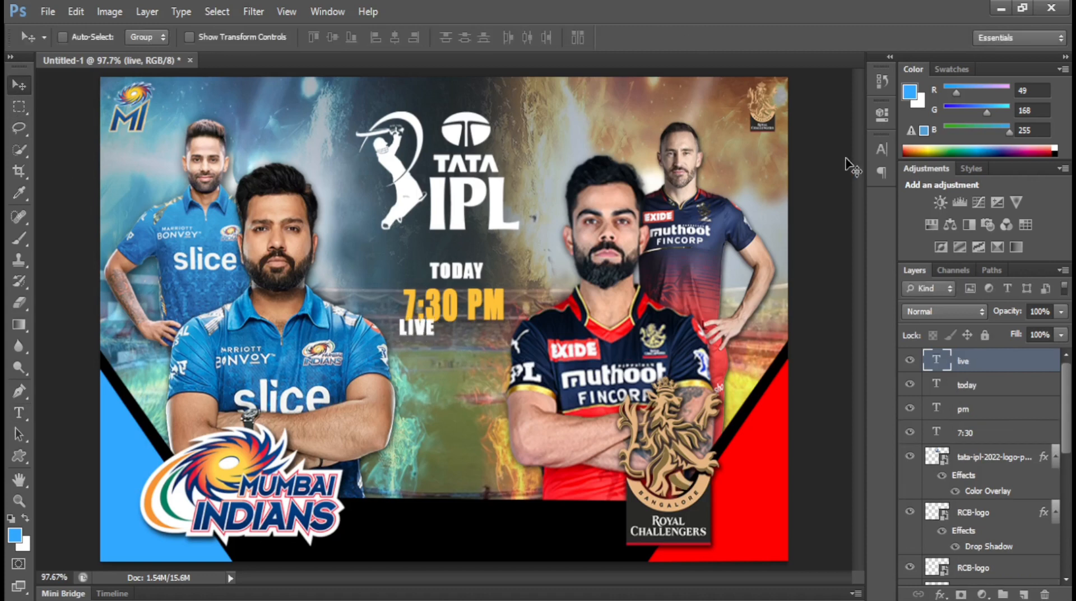
# Step: Format the LIVE text as faux italic at 5.01 pt in the Agency FB font
pyautogui.click(881, 149)
pyautogui.click(732, 267)
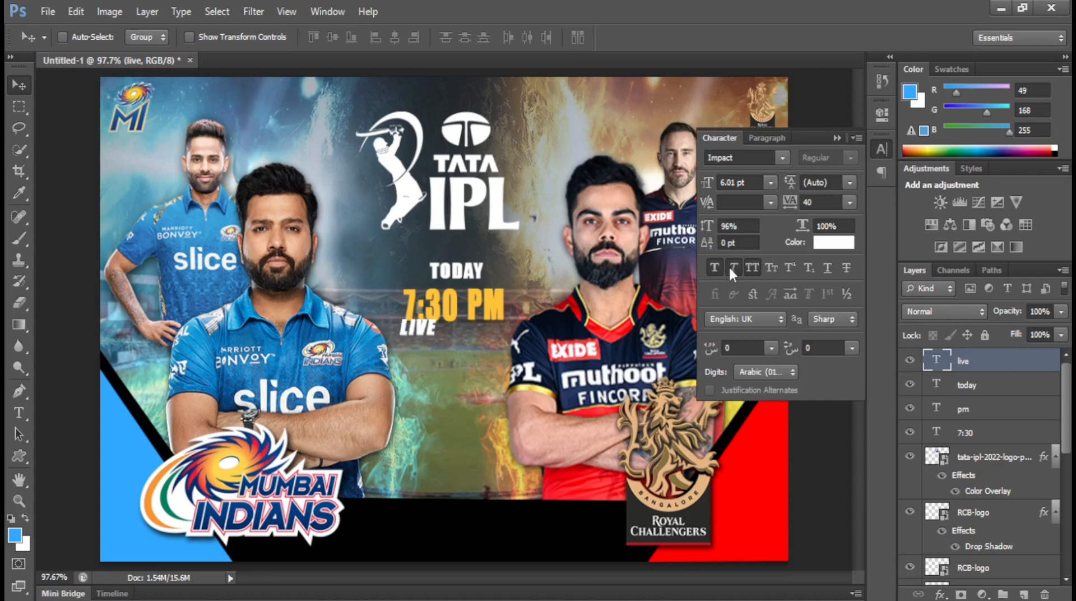
pyautogui.moveTo(714, 186); pyautogui.dragTo(711, 188)
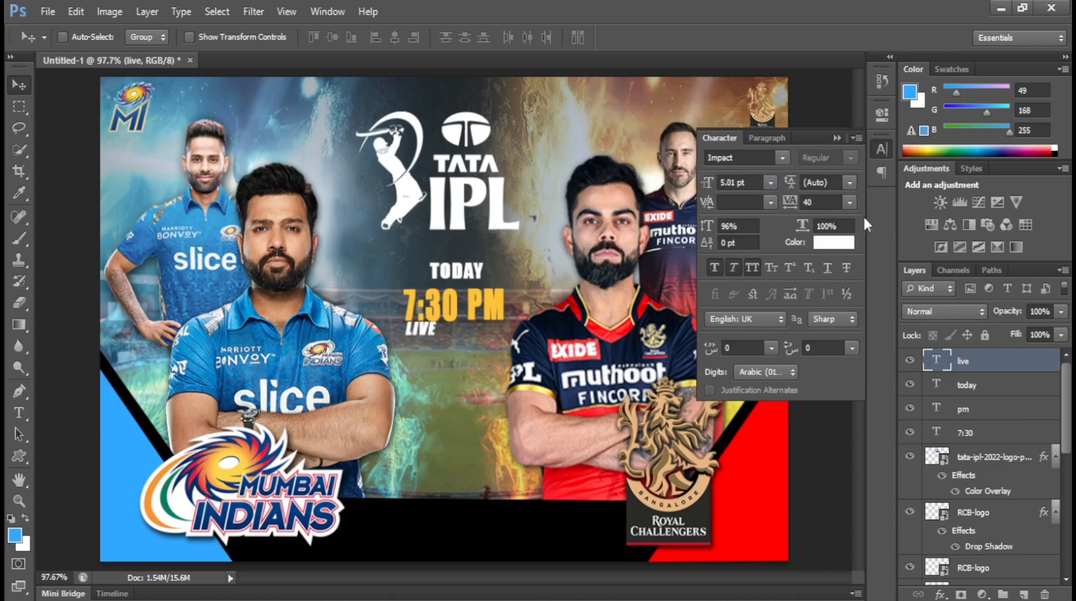
pyautogui.click(782, 158)
pyautogui.scroll(9, 911, 330)
pyautogui.moveTo(956, 314); pyautogui.dragTo(957, 198)
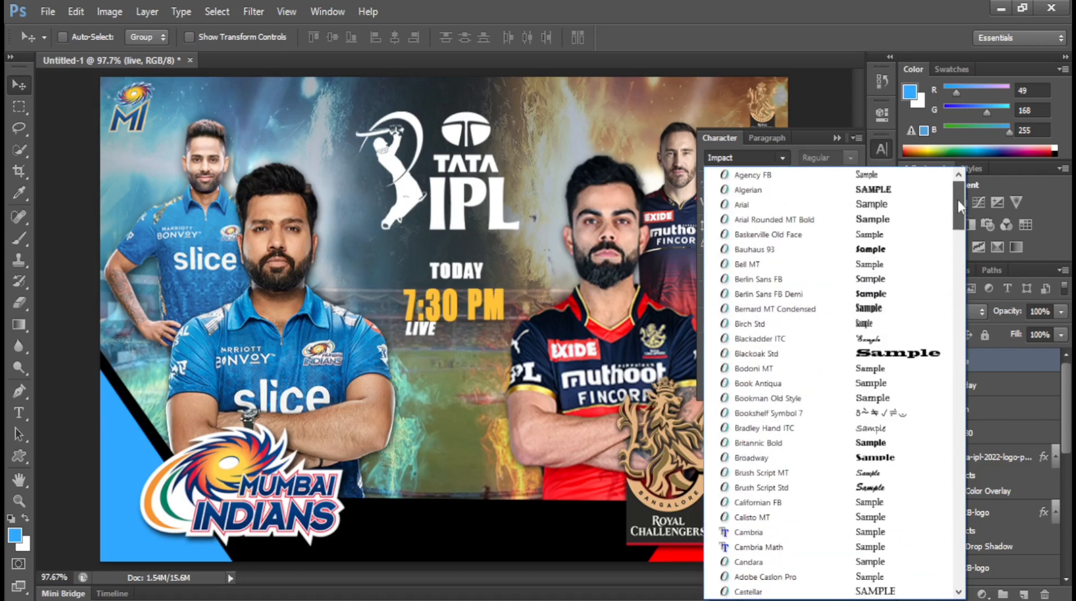
pyautogui.click(915, 175)
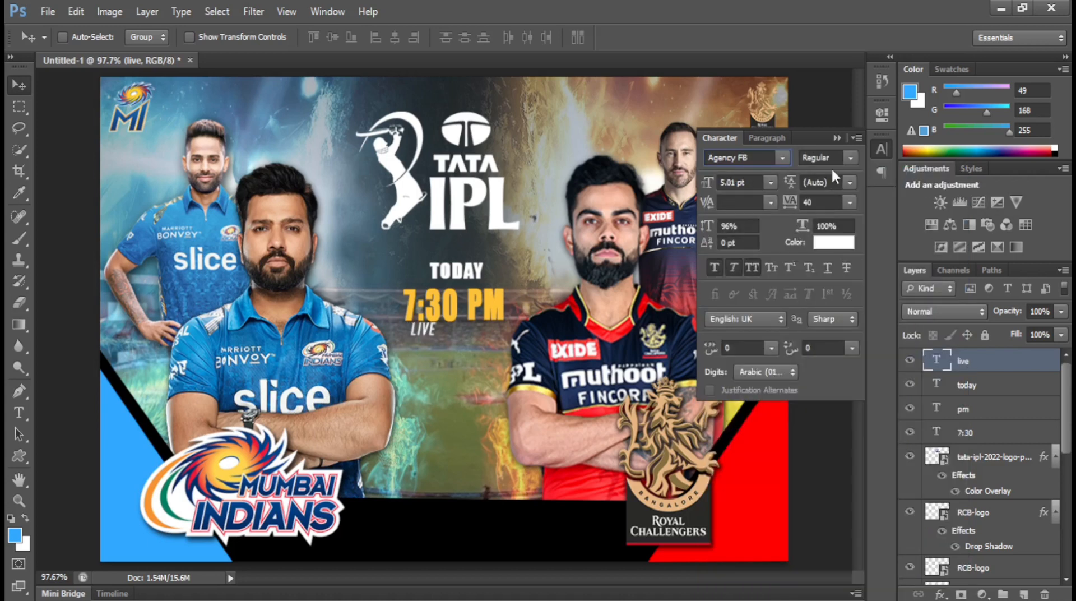
pyautogui.click(836, 138)
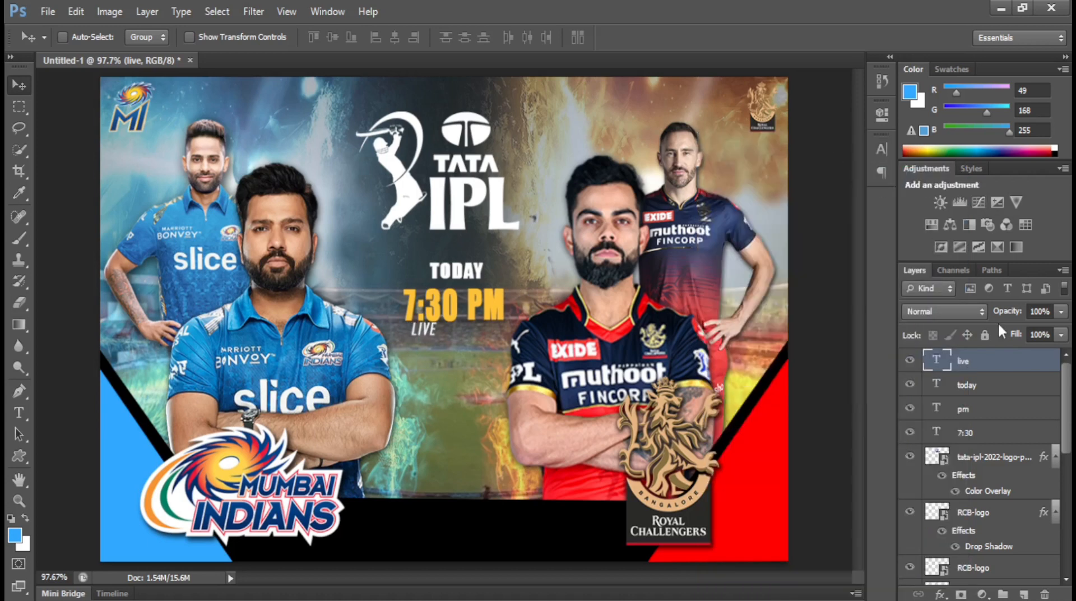
# Step: Nudge the LIVE text right and slightly down, centring it below 7:30 PM
pyautogui.press('Right')
pyautogui.press('Right')
pyautogui.press('Right')
pyautogui.press('Right')
pyautogui.press('Right')
pyautogui.press('Right')
pyautogui.press('Right')
pyautogui.press('Right')
pyautogui.press('Right')
pyautogui.press('Right')
pyautogui.press('Right')
pyautogui.press('Right')
pyautogui.press('Right')
pyautogui.press('Right')
pyautogui.press('Right')
pyautogui.press('Right')
pyautogui.press('Right')
pyautogui.press('Right')
pyautogui.press('Right')
pyautogui.press('Right')
pyautogui.press('Down')
pyautogui.press('Down')
# Step: Place the vs-fire-icon image and shrink it to fit the black band between the two large team logos
pyautogui.click(48, 11)
pyautogui.click(97, 286)
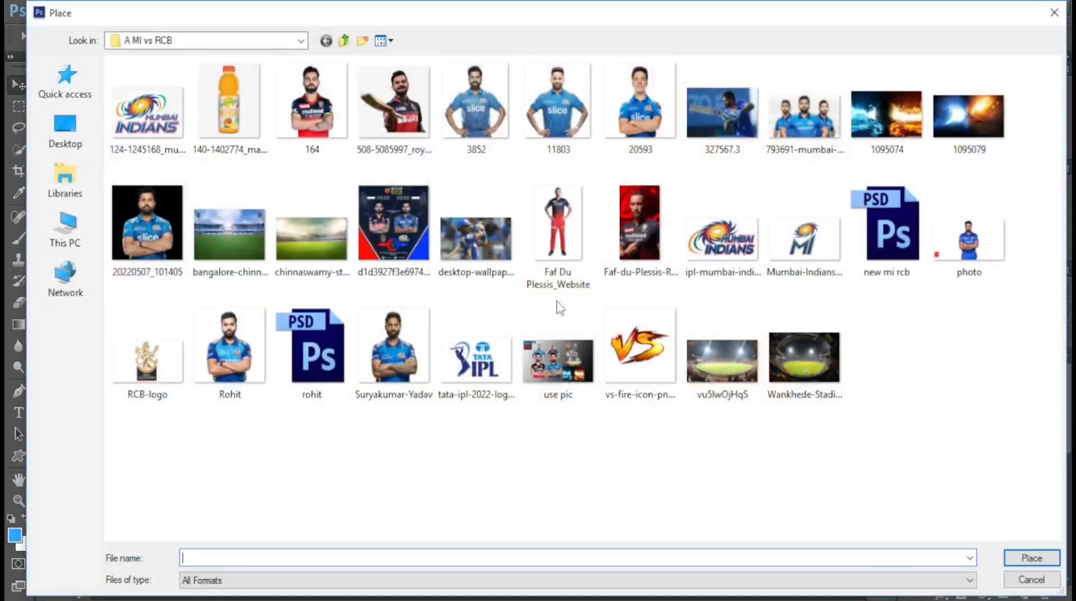
pyautogui.doubleClick(639, 353)
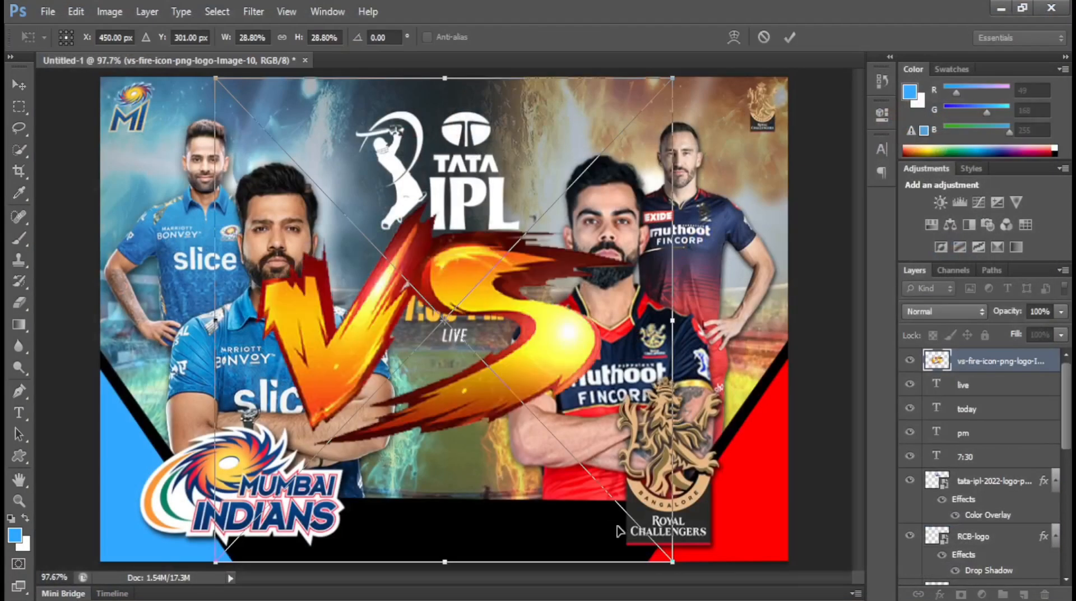
pyautogui.moveTo(673, 561); pyautogui.dragTo(485, 526)
pyautogui.press('Return')
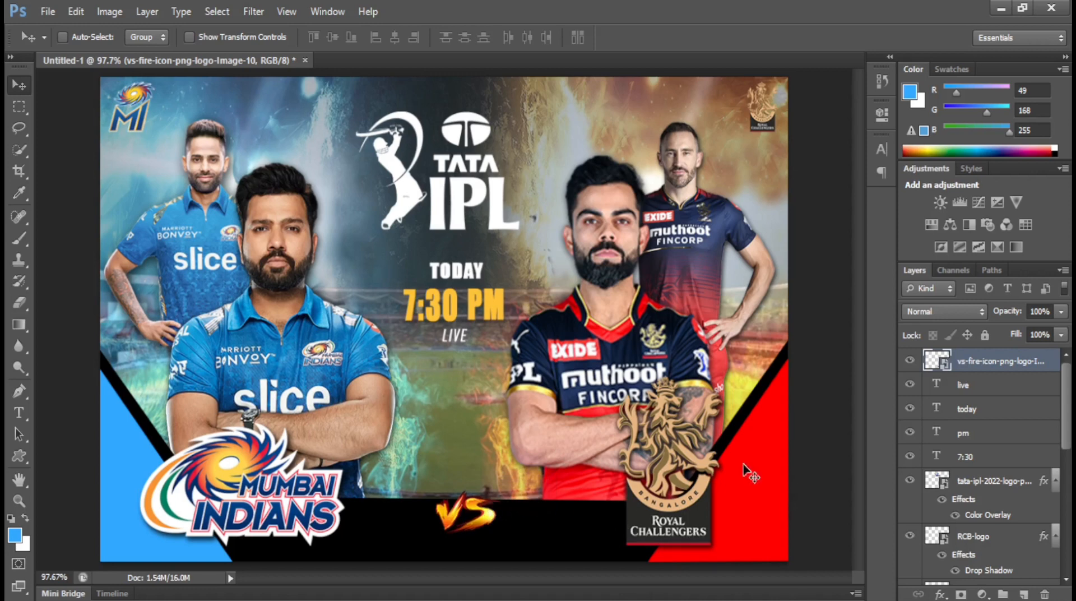
pyautogui.press('u')
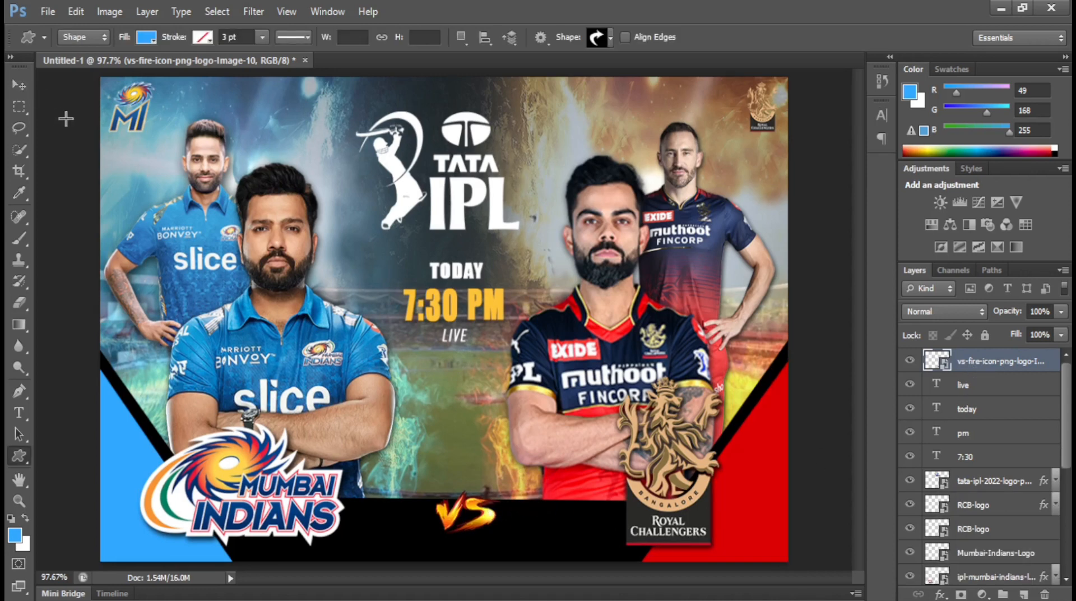
pyautogui.press('v')
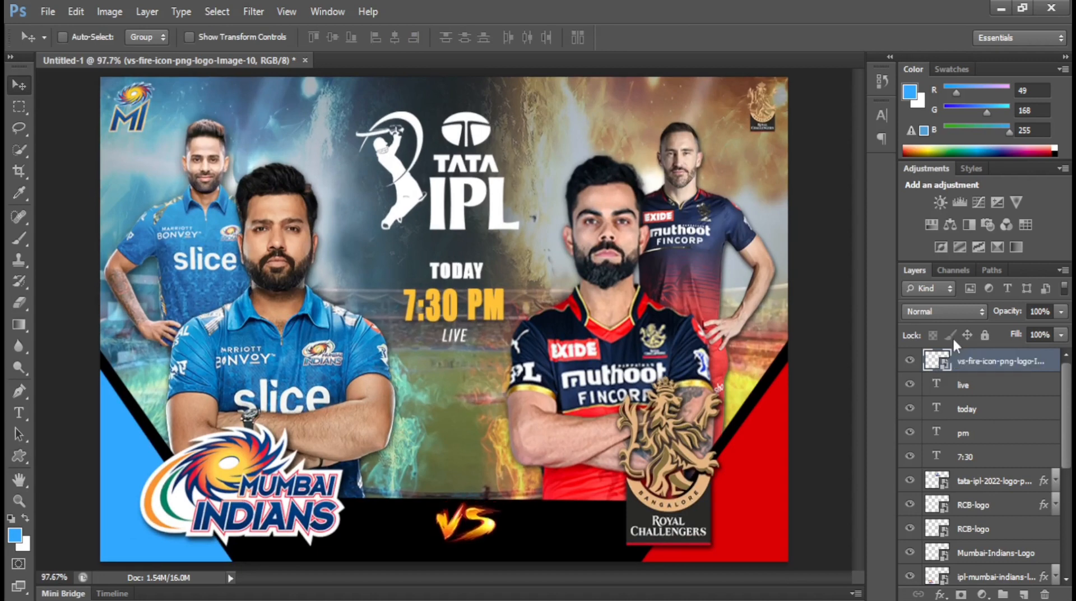
# Step: Delete the hidden Color Fill 2 copy layer from Group 1
pyautogui.scroll(-4, 992, 530)
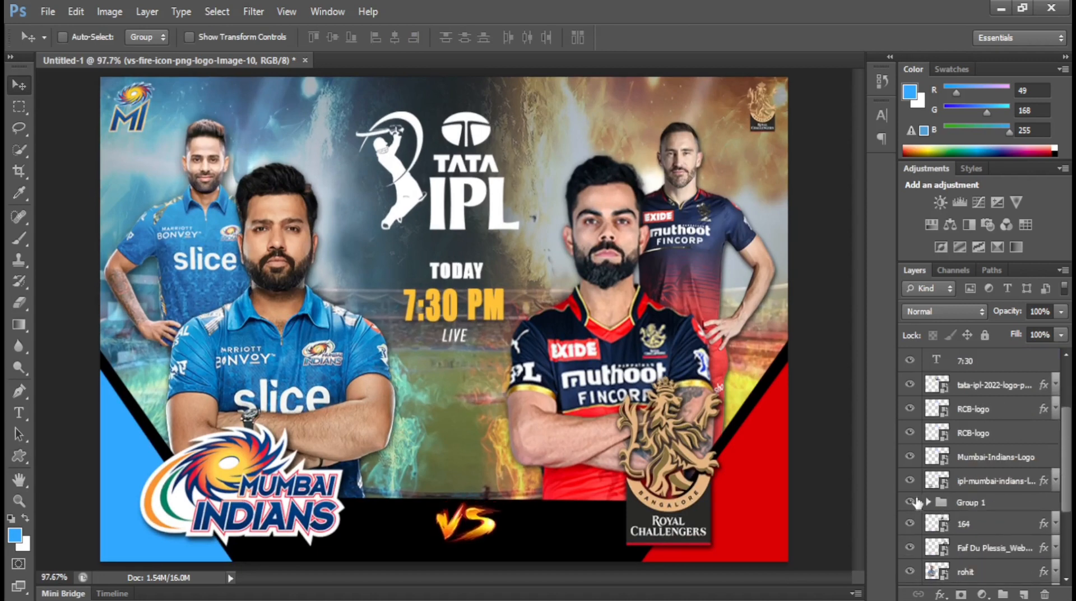
pyautogui.click(928, 503)
pyautogui.scroll(-3, 995, 527)
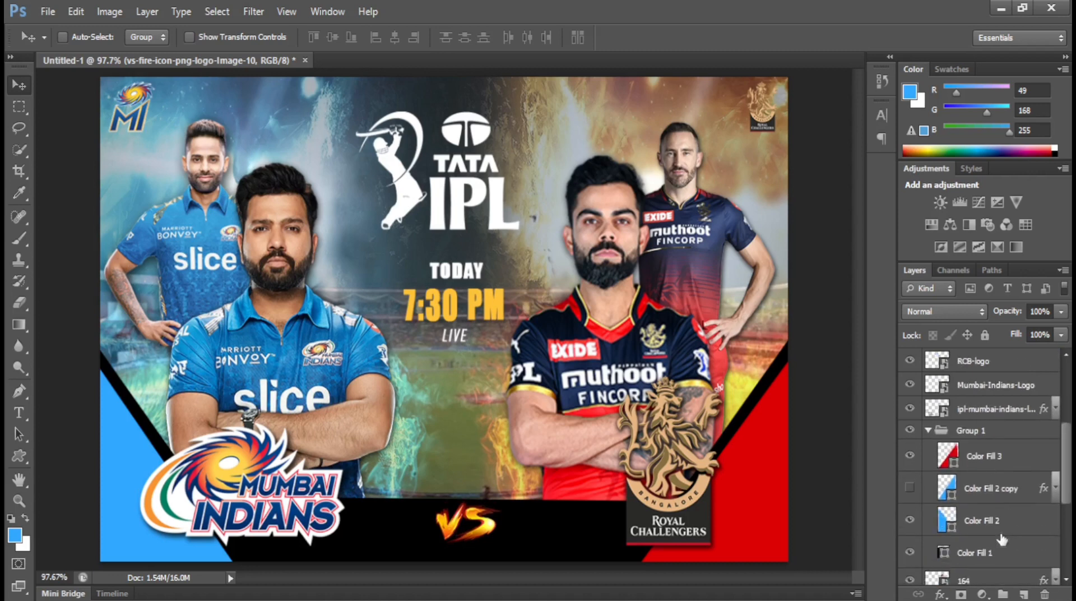
pyautogui.click(1007, 496)
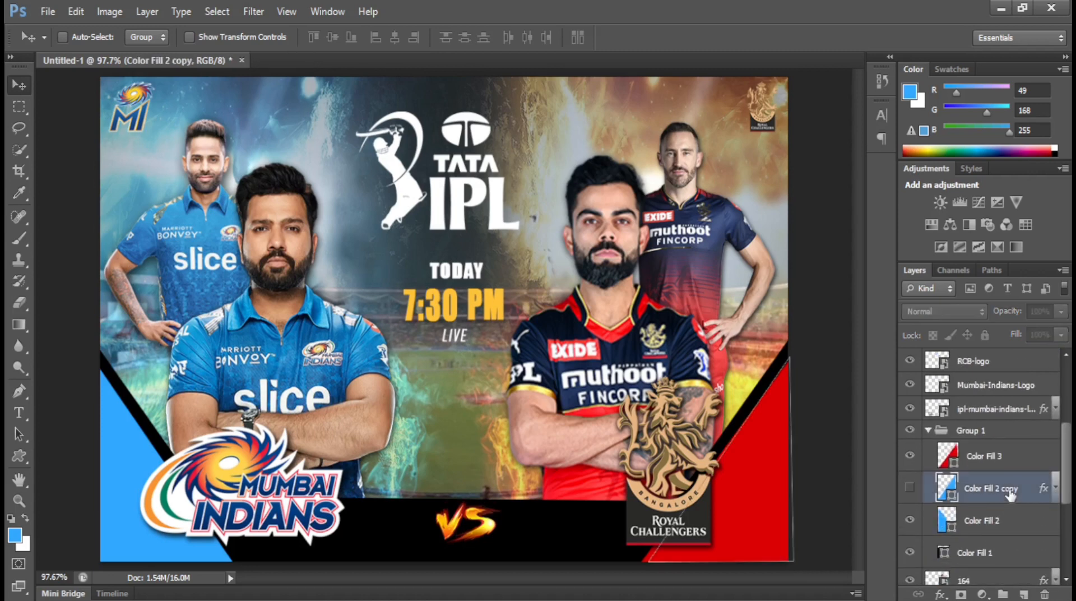
pyautogui.press('Delete')
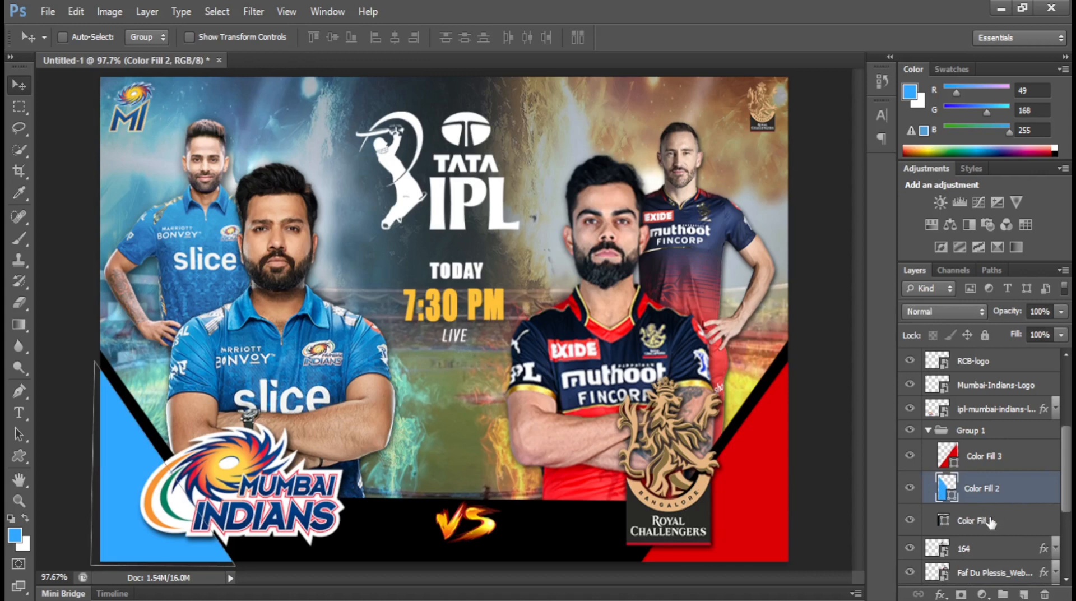
# Step: Place the 1095079 blue-and-orange image directly above the Color Fill 2 layer, tilted over the poster's lower-left corner
pyautogui.click(989, 521)
pyautogui.click(1000, 497)
pyautogui.click(48, 11)
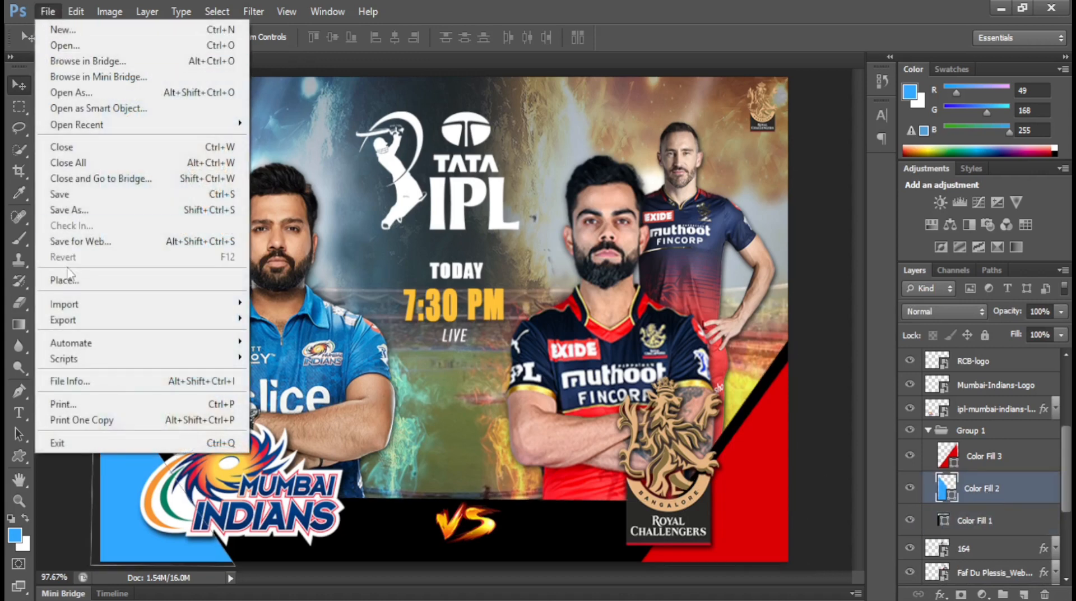
pyautogui.click(69, 281)
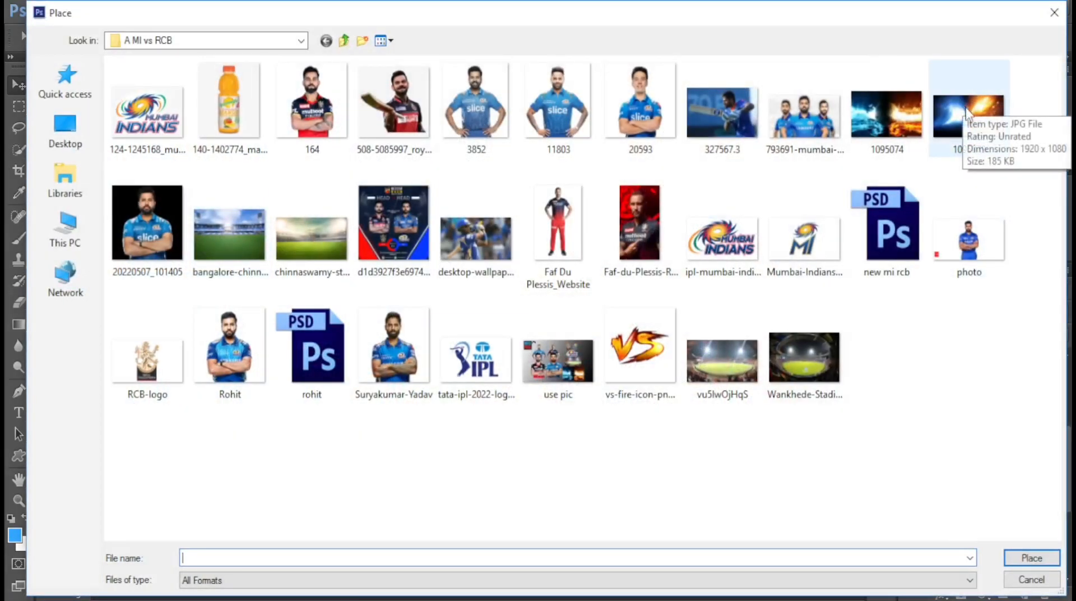
pyautogui.doubleClick(962, 98)
pyautogui.moveTo(802, 109); pyautogui.dragTo(679, 313)
pyautogui.press('Return')
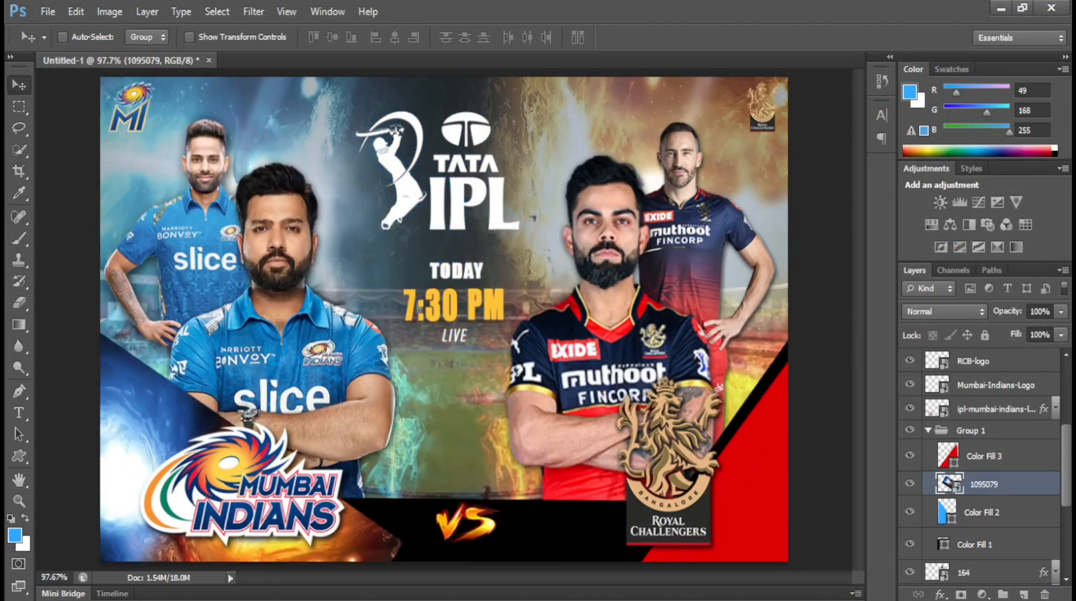
# Step: Reposition the 1095079 image over the blue corner shape and clip it to the Color Fill 2 layer
pyautogui.hotkey('ctrl', 'z')
pyautogui.moveTo(529, 343); pyautogui.dragTo(258, 528)
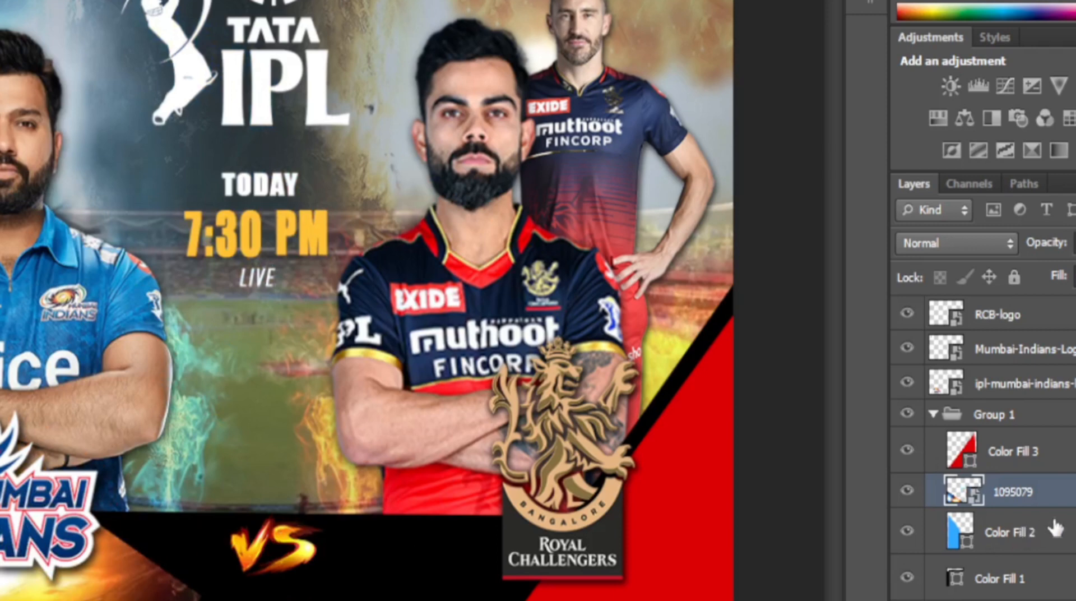
pyautogui.keyDown('alt'); pyautogui.click(1020, 496); pyautogui.keyUp('alt')
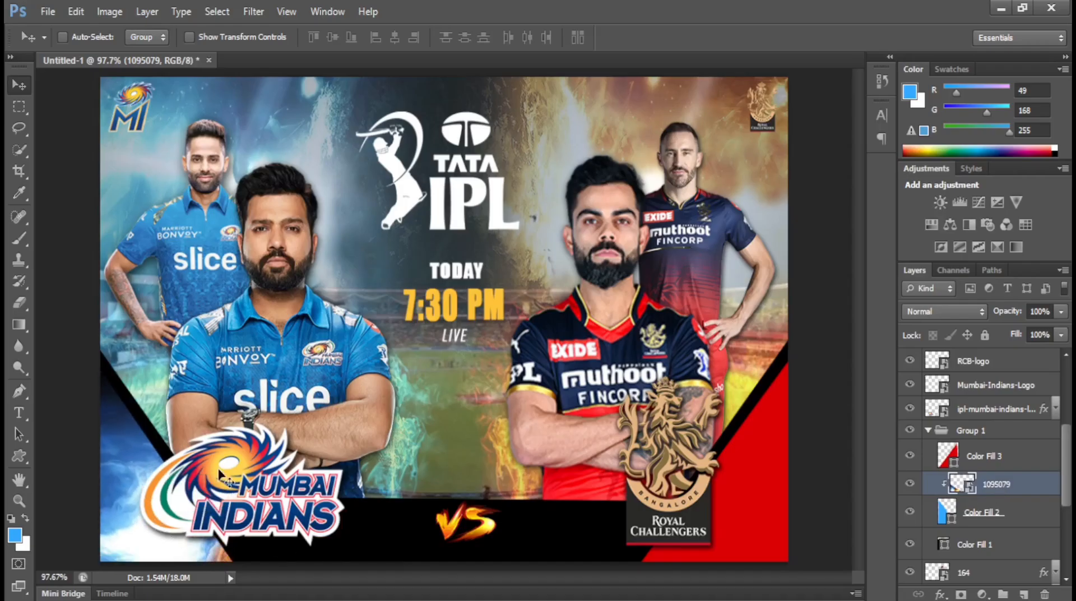
# Step: Transform the clipped 1095079 image to about 8.3% scale and 47° rotation so its blue part fills the corner shape
pyautogui.hotkey('ctrl', 't')
pyautogui.moveTo(98, 359); pyautogui.dragTo(166, 309)
pyautogui.moveTo(140, 462); pyautogui.dragTo(195, 430)
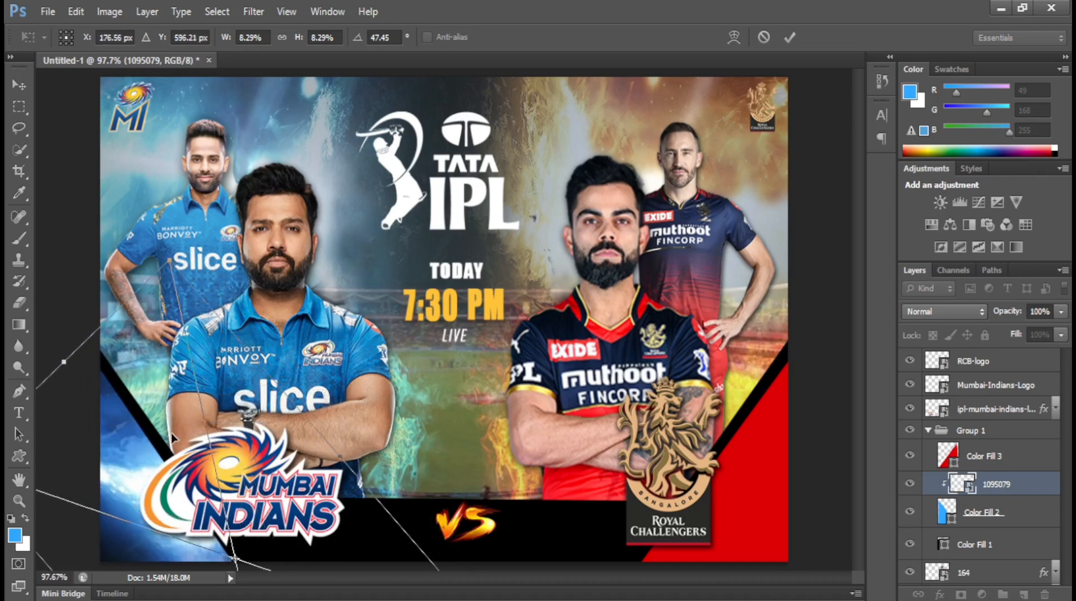
pyautogui.press('Return')
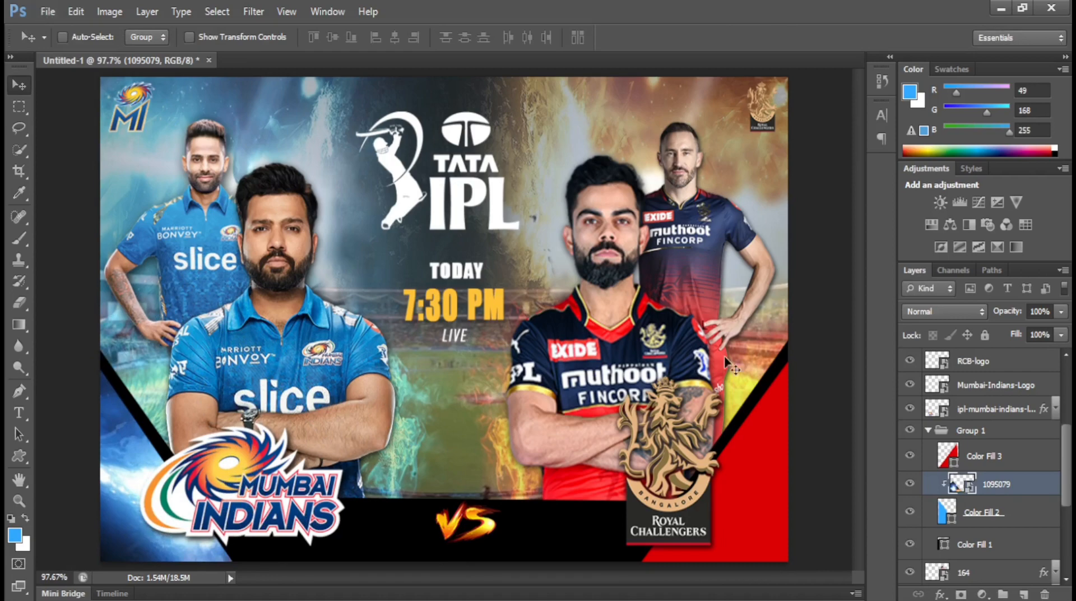
# Step: Place the 1095079 image directly above the Color Fill 3 layer, at about 7.3% scale and -33° rotation over the poster's lower-right corner
pyautogui.click(991, 465)
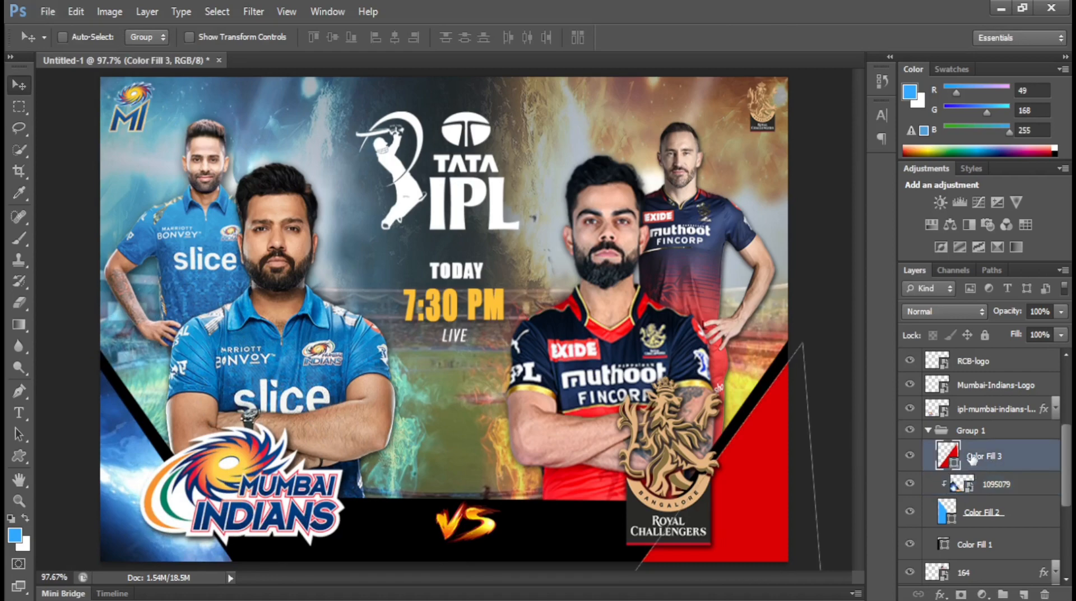
pyautogui.click(48, 12)
pyautogui.click(79, 283)
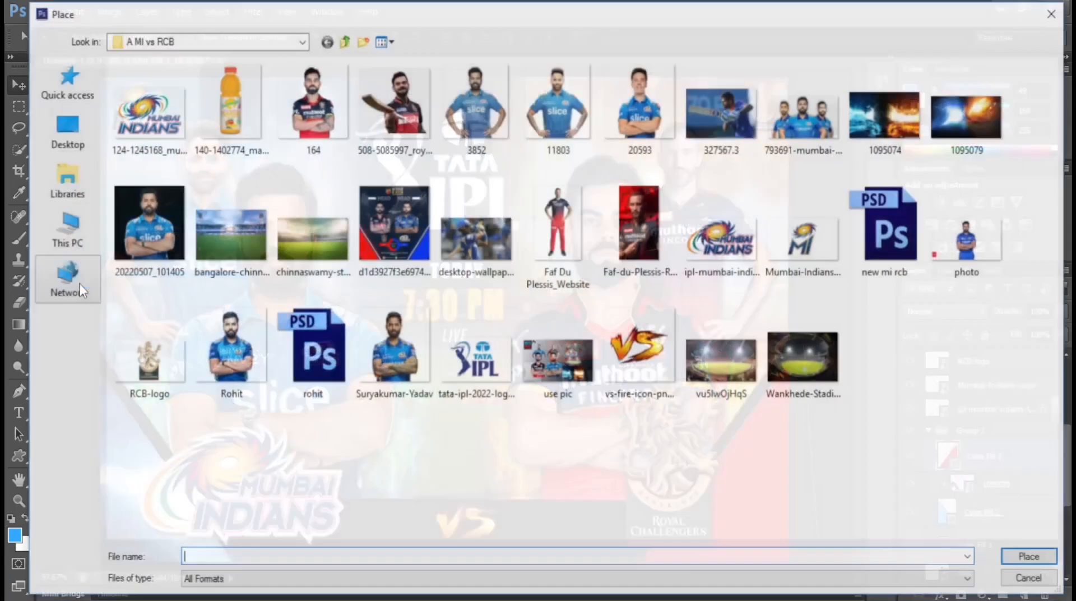
pyautogui.doubleClick(965, 117)
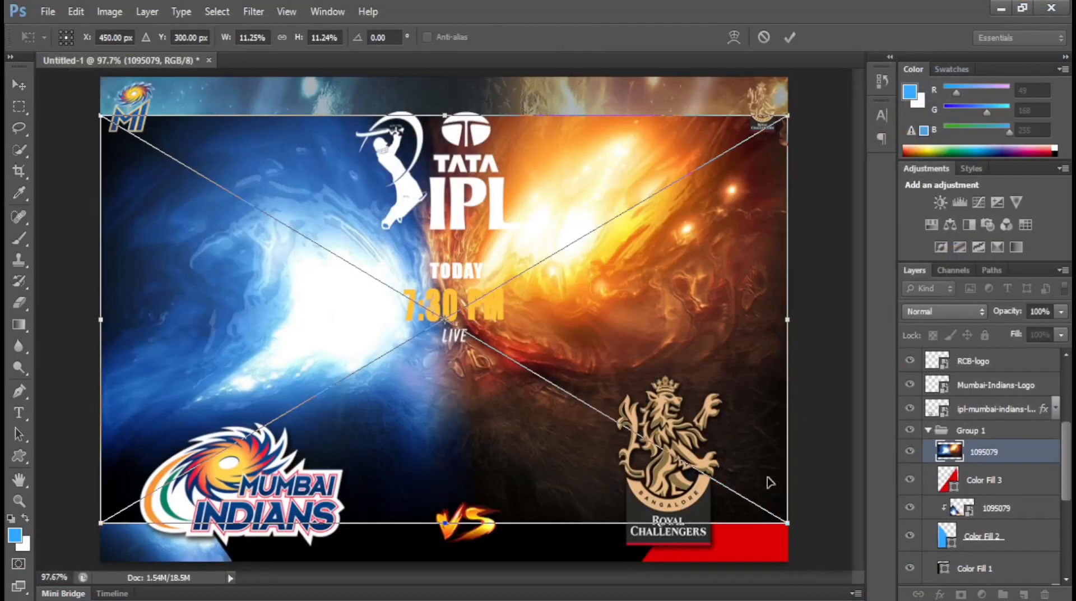
pyautogui.moveTo(769, 508); pyautogui.dragTo(672, 441)
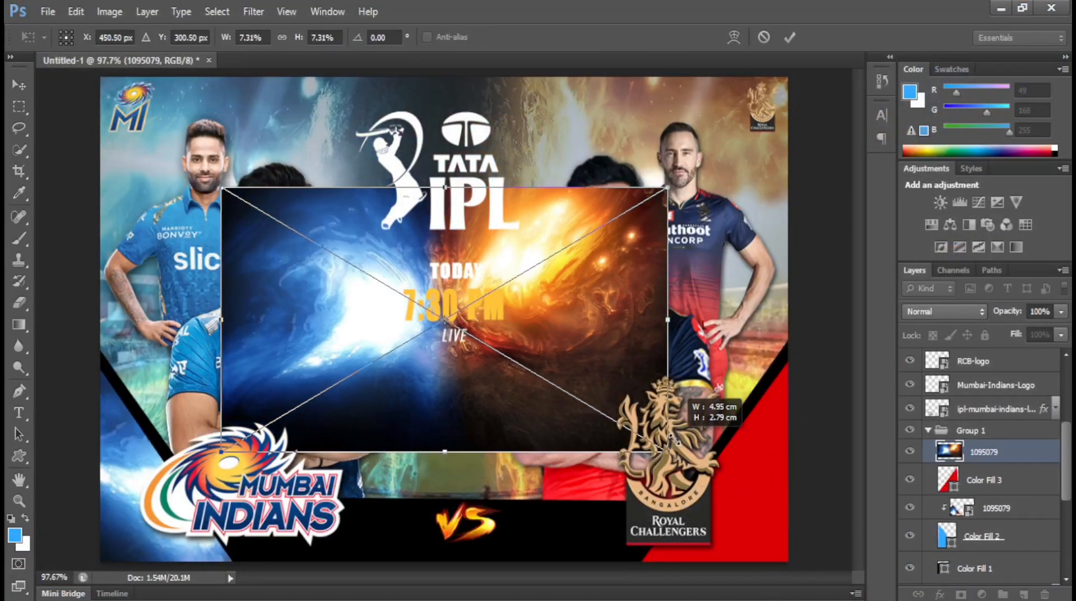
pyautogui.moveTo(679, 177); pyautogui.dragTo(575, 56)
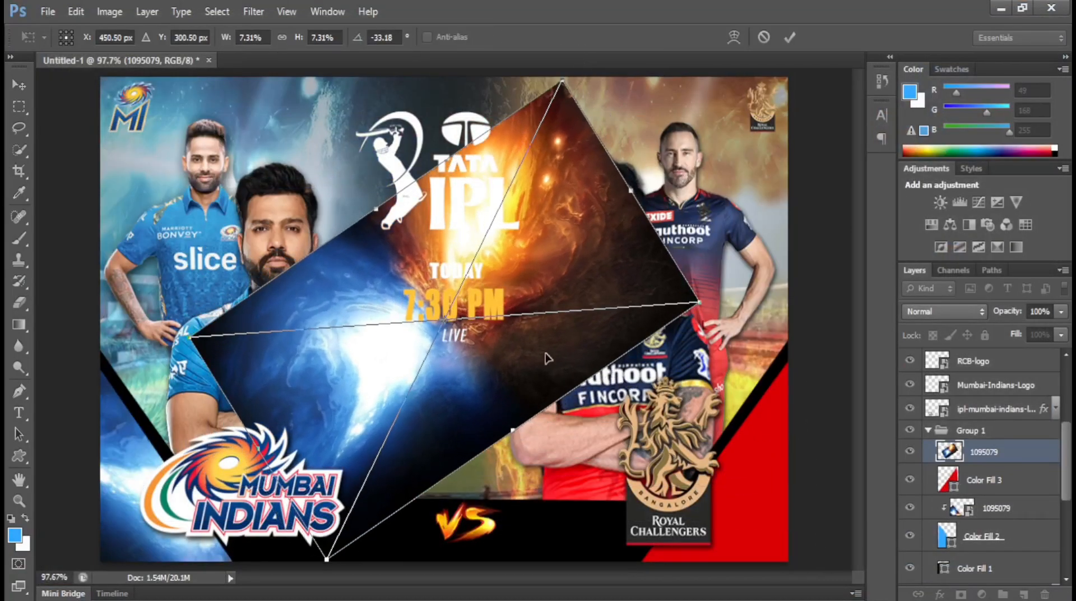
pyautogui.moveTo(534, 339); pyautogui.dragTo(753, 572)
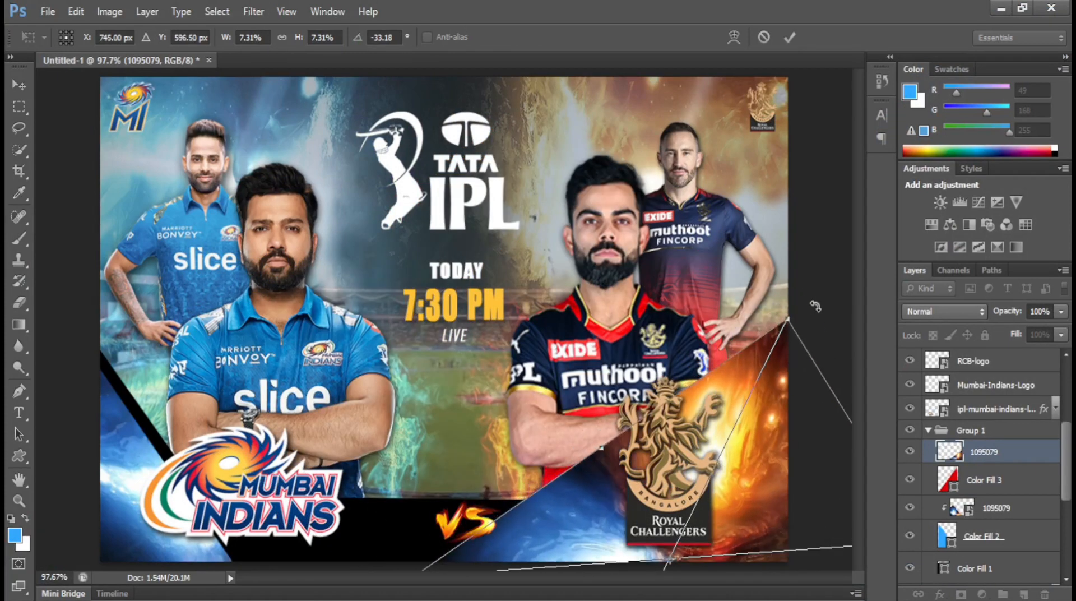
pyautogui.press('Return')
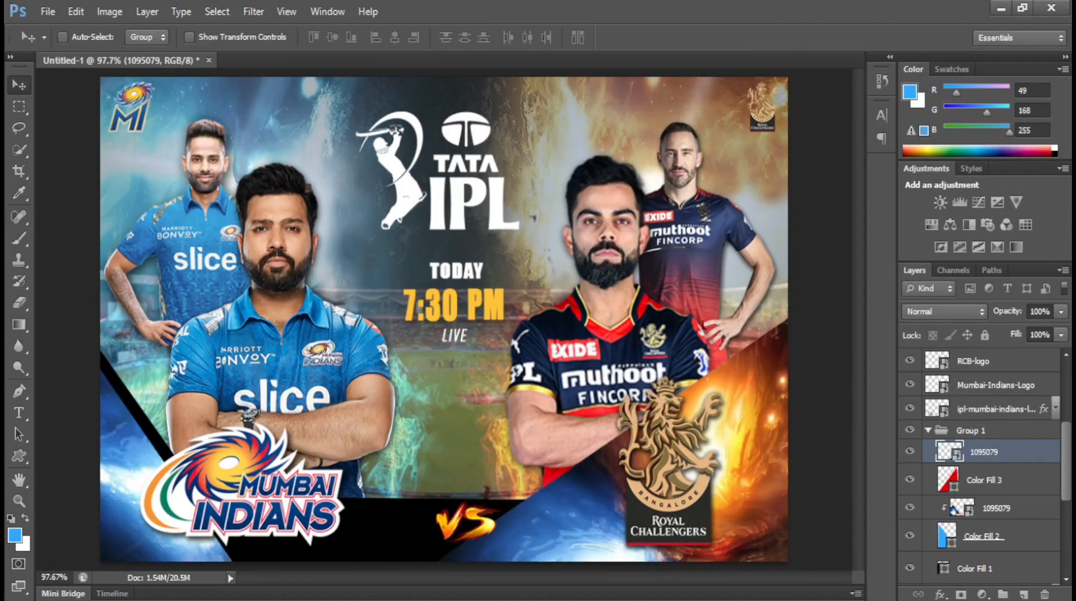
# Step: Clip the new 1095079 image to Color Fill 3 and transform it to about 10.5% scale and -46.8° rotation so its fire part fills the shape
pyautogui.keyDown('alt'); pyautogui.click(988, 461); pyautogui.keyUp('alt')
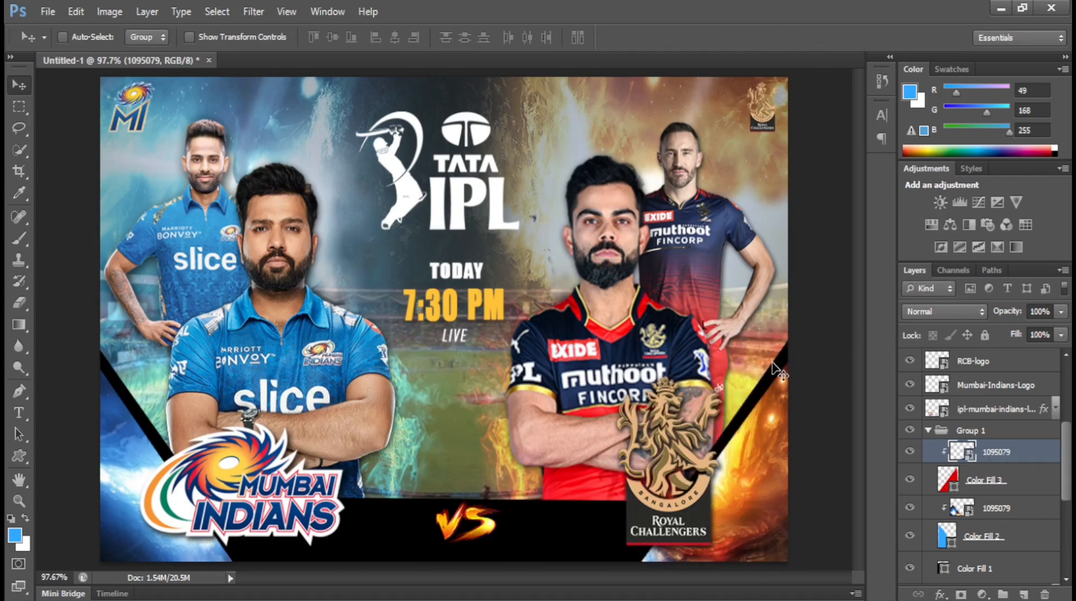
pyautogui.hotkey('ctrl', 't')
pyautogui.moveTo(805, 273); pyautogui.dragTo(759, 233)
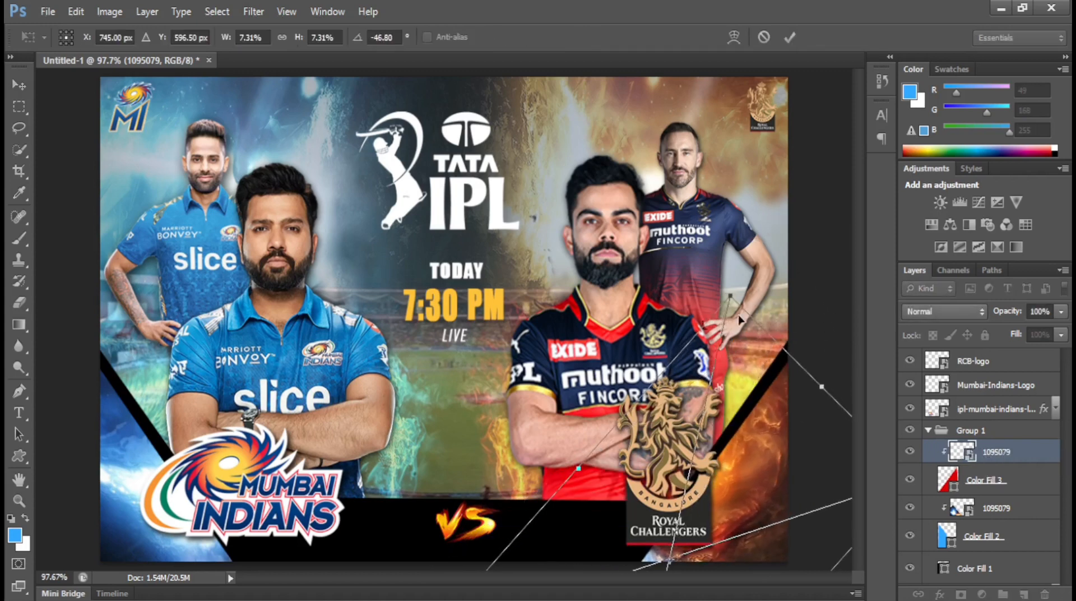
pyautogui.moveTo(730, 295); pyautogui.dragTo(713, 170)
pyautogui.moveTo(817, 482); pyautogui.dragTo(815, 522)
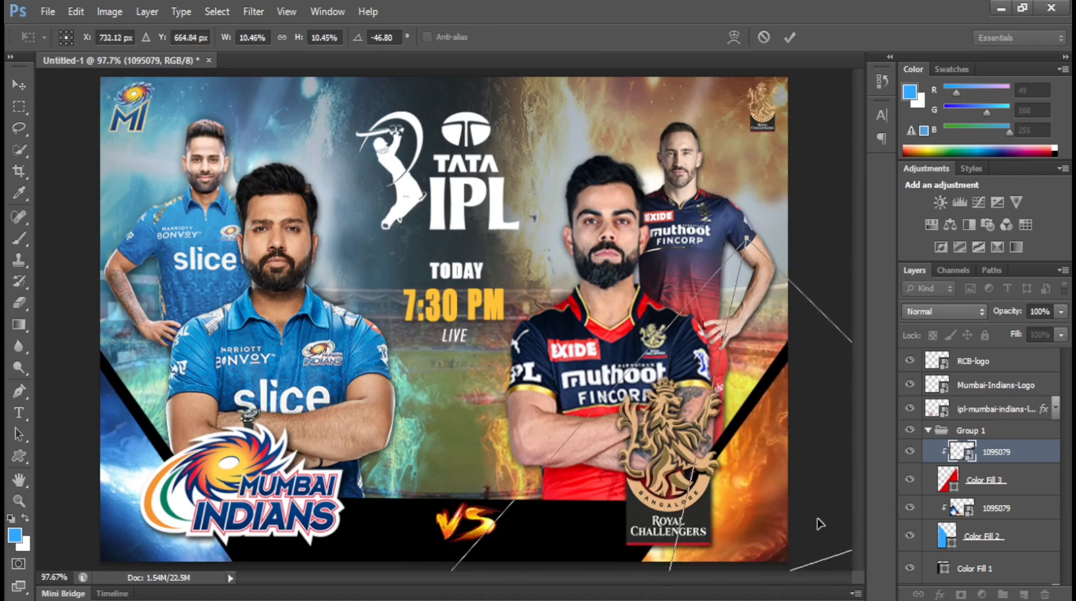
pyautogui.press('Return')
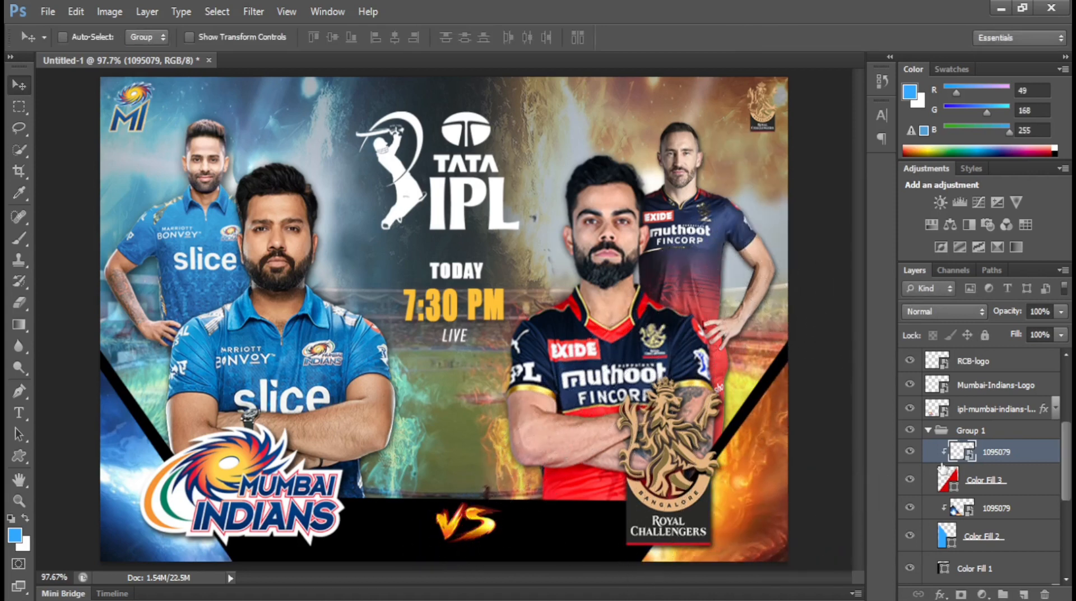
pyautogui.scroll(3, 972, 471)
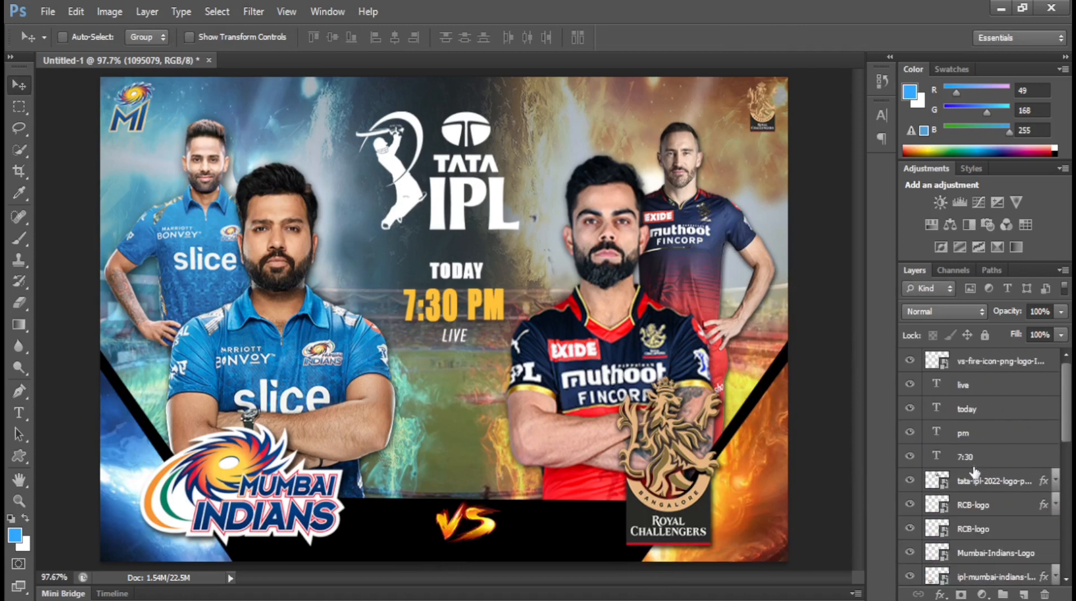
pyautogui.click(991, 361)
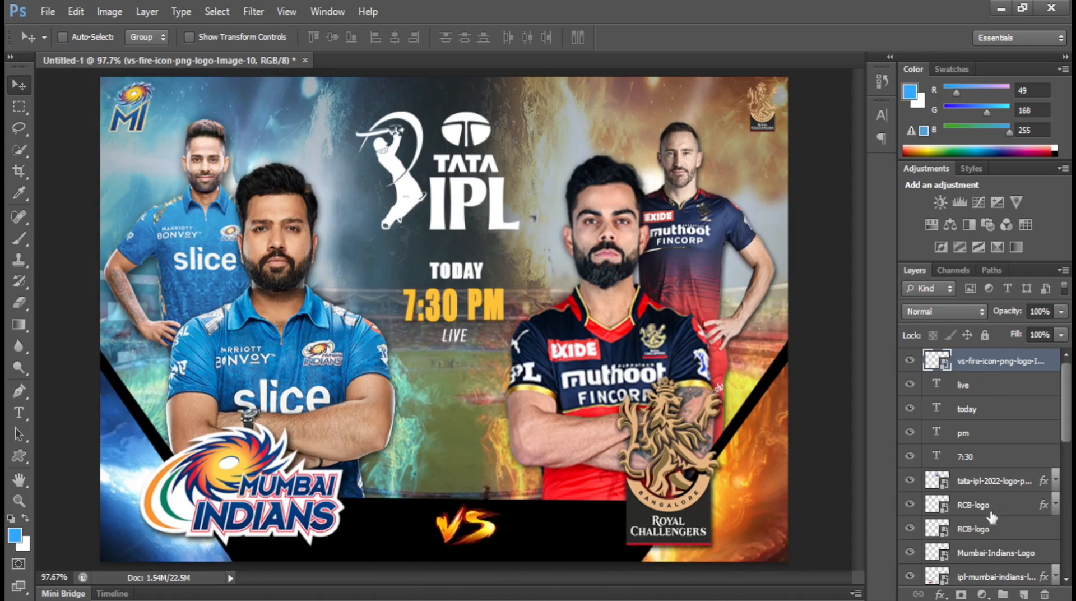
pyautogui.scroll(-6, 991, 516)
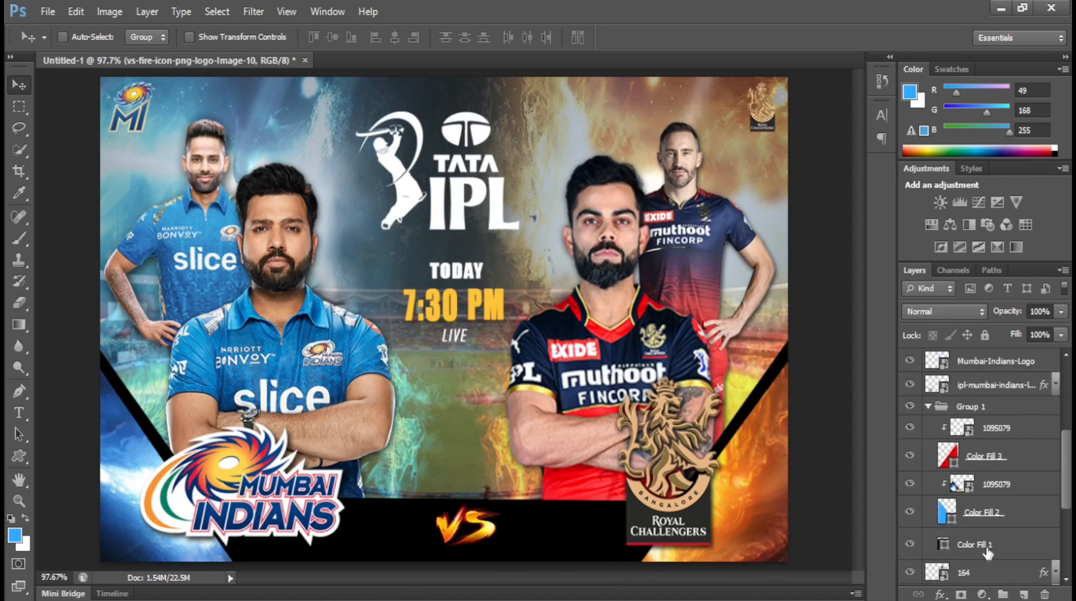
# Step: Apply a dark navy Color Overlay (0c1c2e) at 100% opacity with Normal blending to the Color Fill 1 layer
pyautogui.click(987, 546)
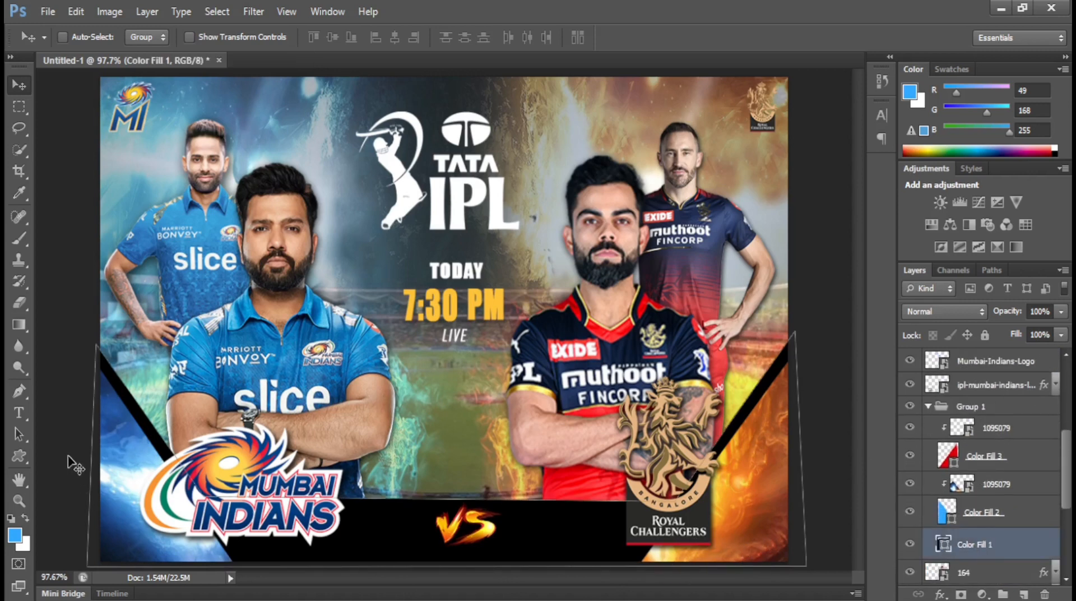
pyautogui.doubleClick(1051, 552)
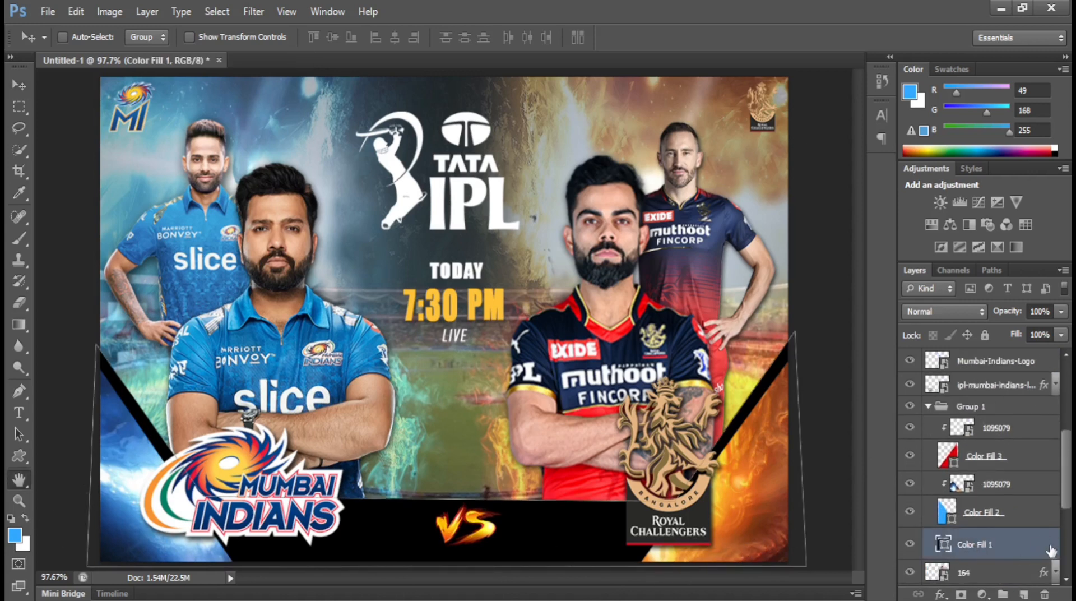
pyautogui.click(555, 344)
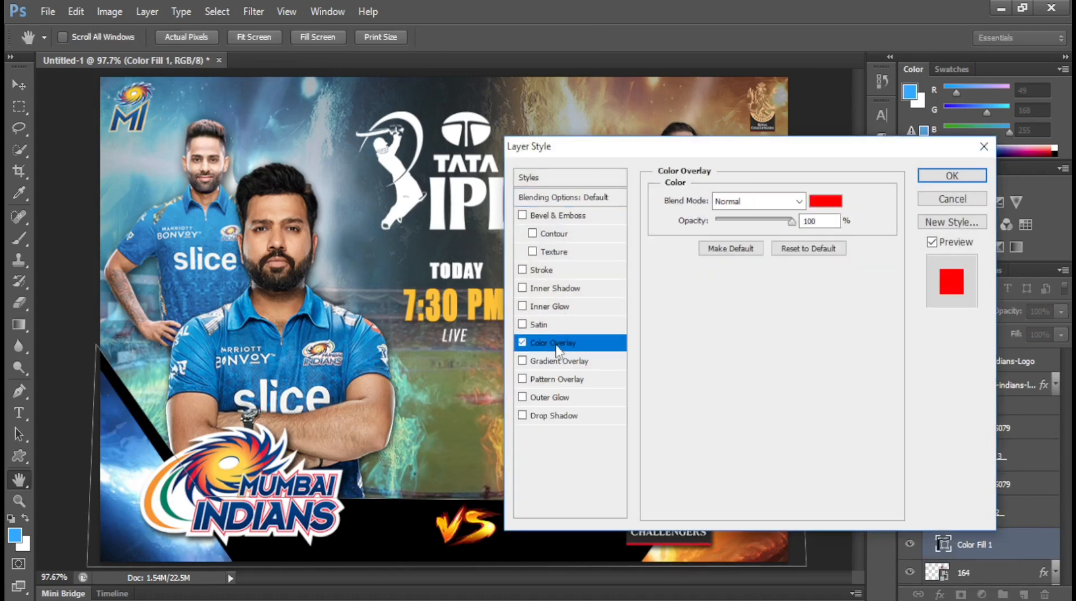
pyautogui.click(824, 202)
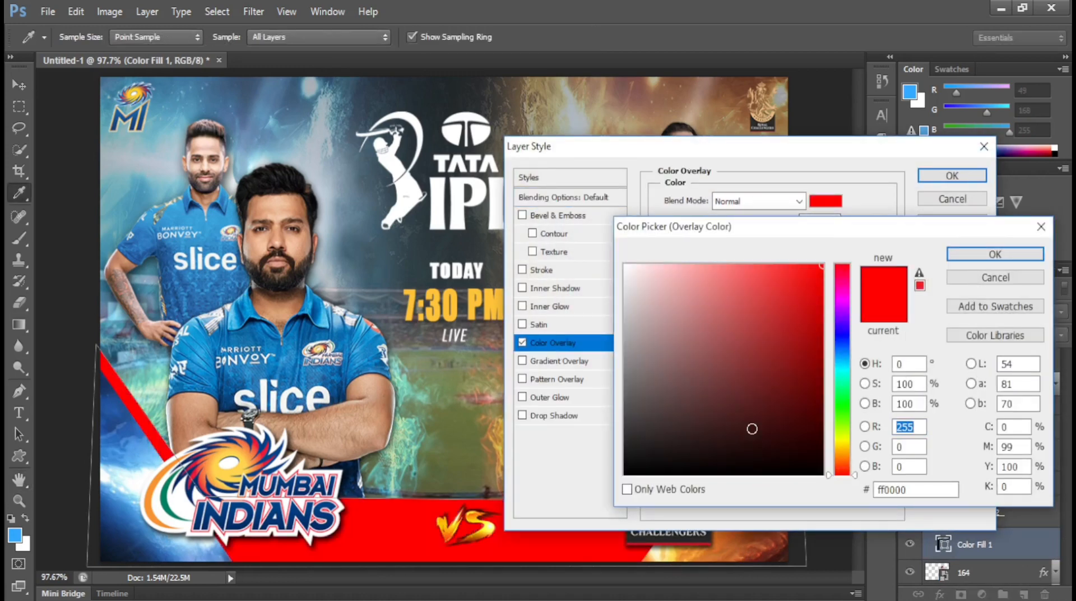
pyautogui.click(476, 241)
pyautogui.moveTo(844, 352); pyautogui.dragTo(843, 351)
pyautogui.moveTo(815, 301); pyautogui.dragTo(826, 262)
pyautogui.moveTo(817, 443); pyautogui.dragTo(774, 435)
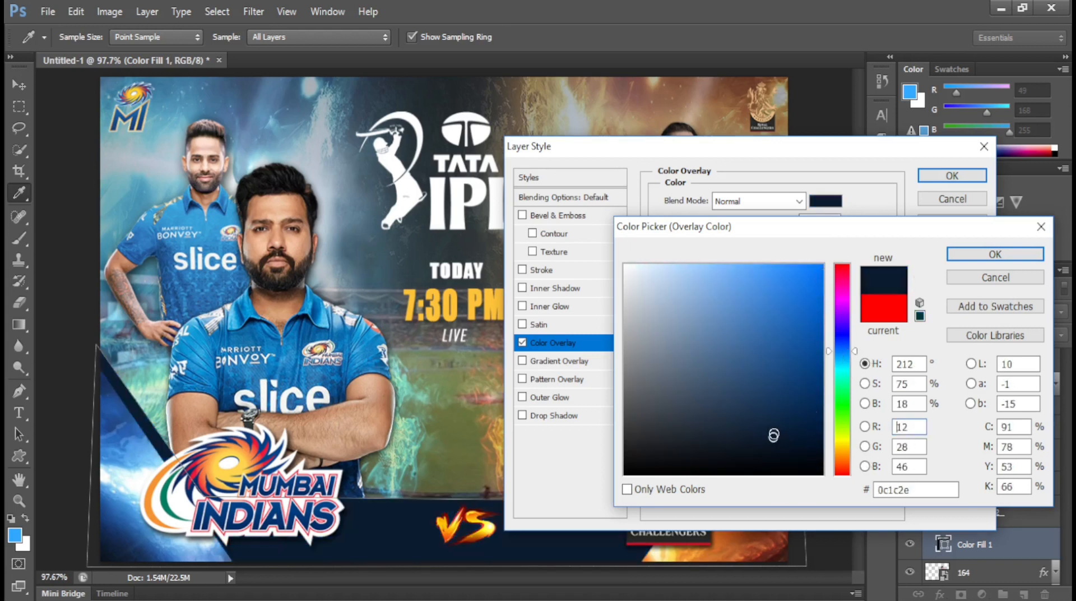
pyautogui.click(962, 258)
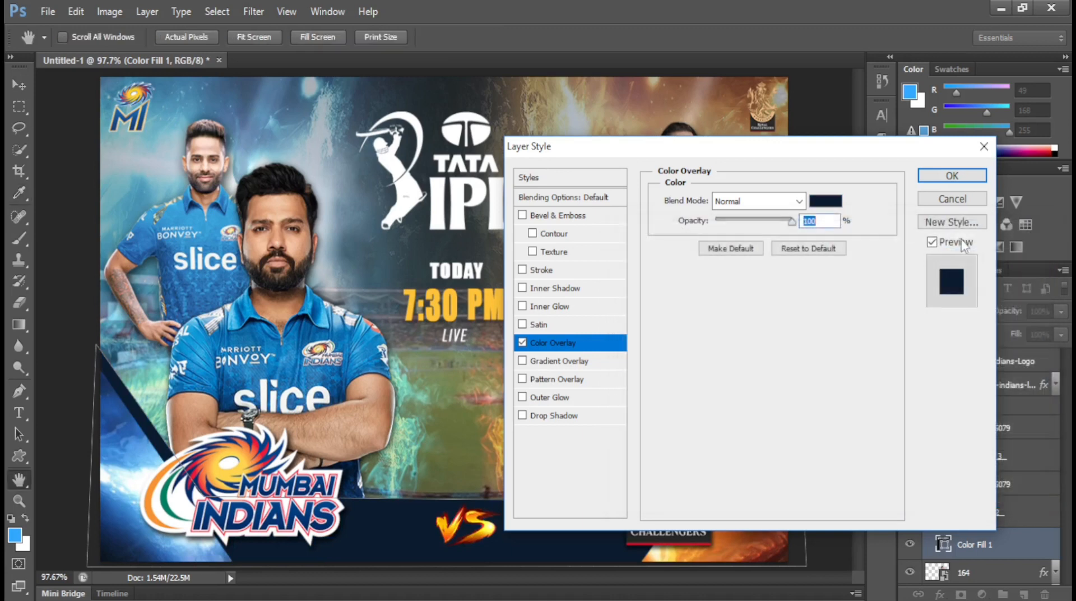
pyautogui.click(952, 176)
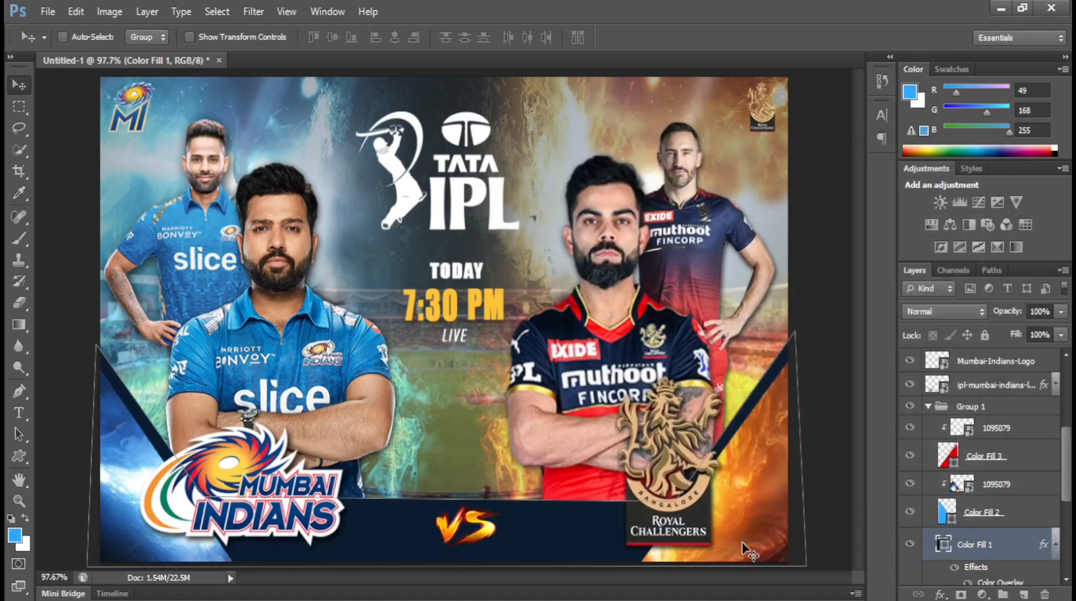
# Step: Collapse Group 1 in the layer stack and return to the topmost layers
pyautogui.scroll(3, 980, 427)
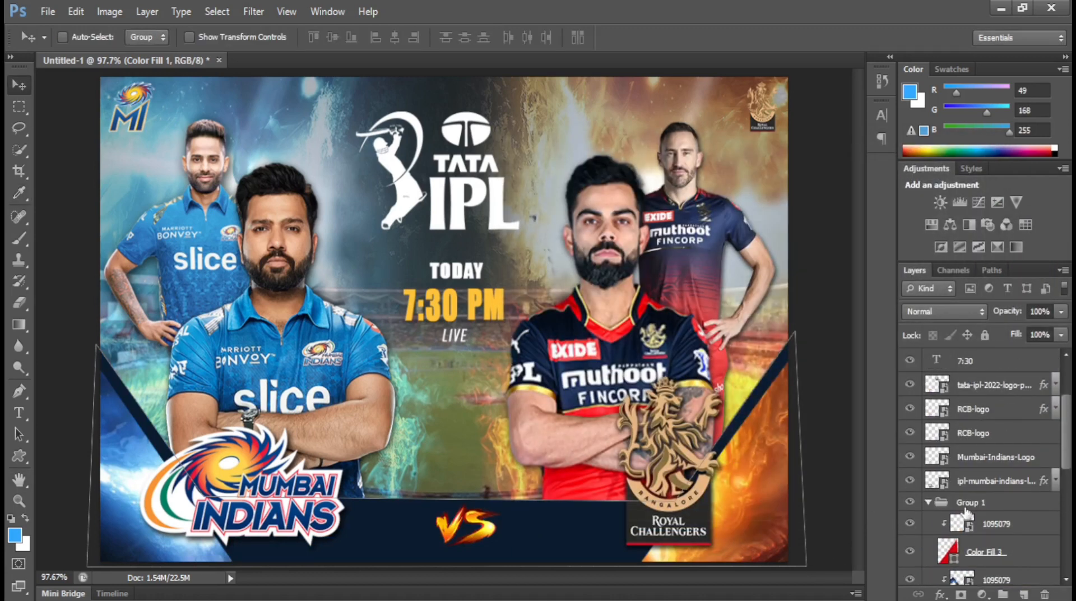
pyautogui.click(930, 504)
pyautogui.scroll(3, 974, 460)
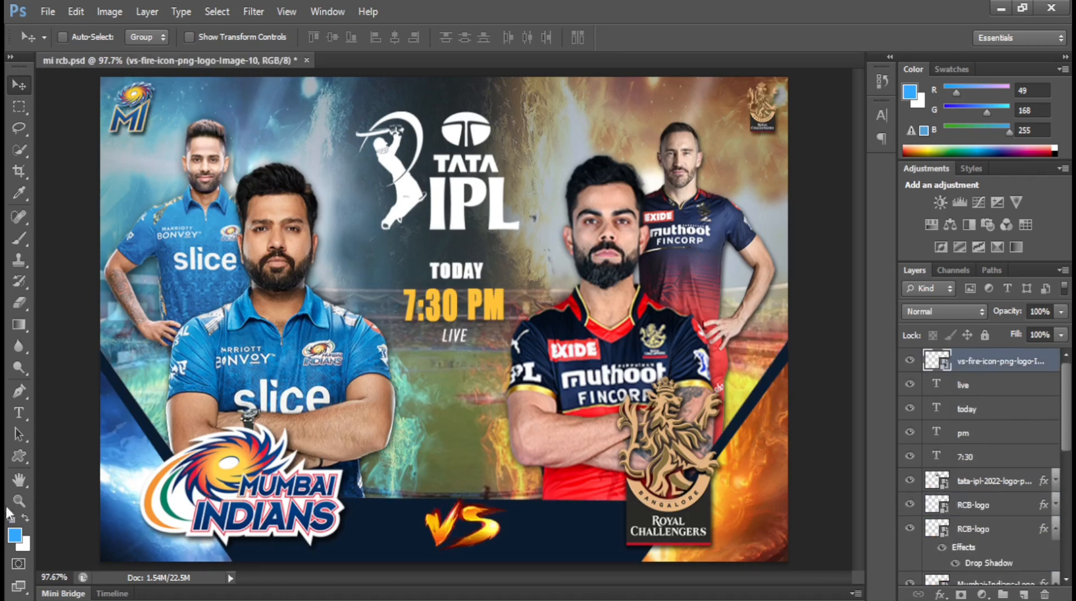
# Step: Add the white text BENGALURU in Agency FB Regular at 5.01 pt on the navy strip, left of the VS icon
pyautogui.click(16, 417)
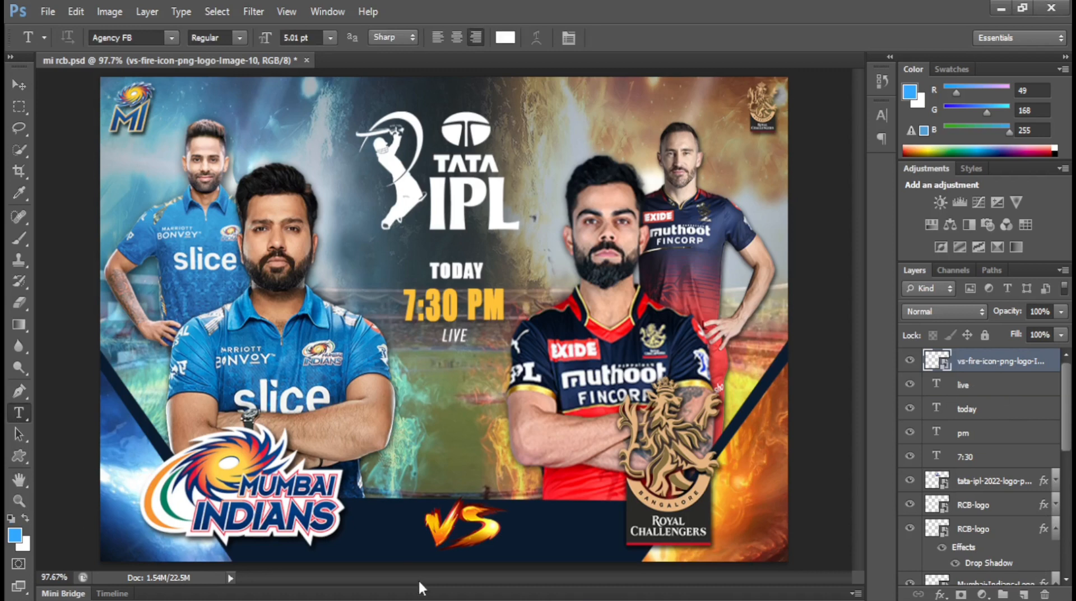
pyautogui.click(411, 549)
pyautogui.write('BENG')
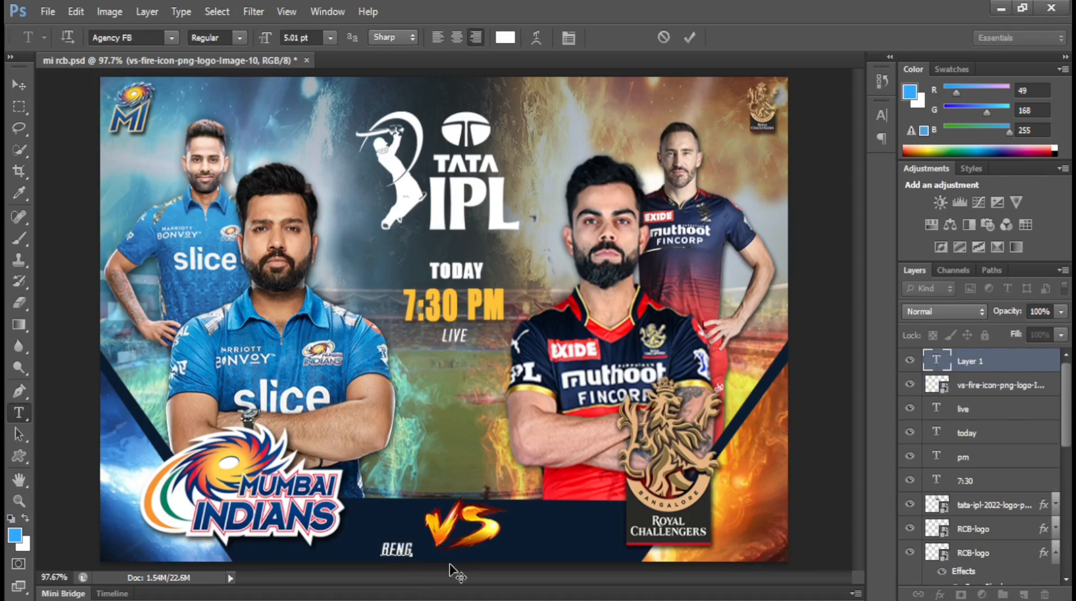
pyautogui.write('ALURU')
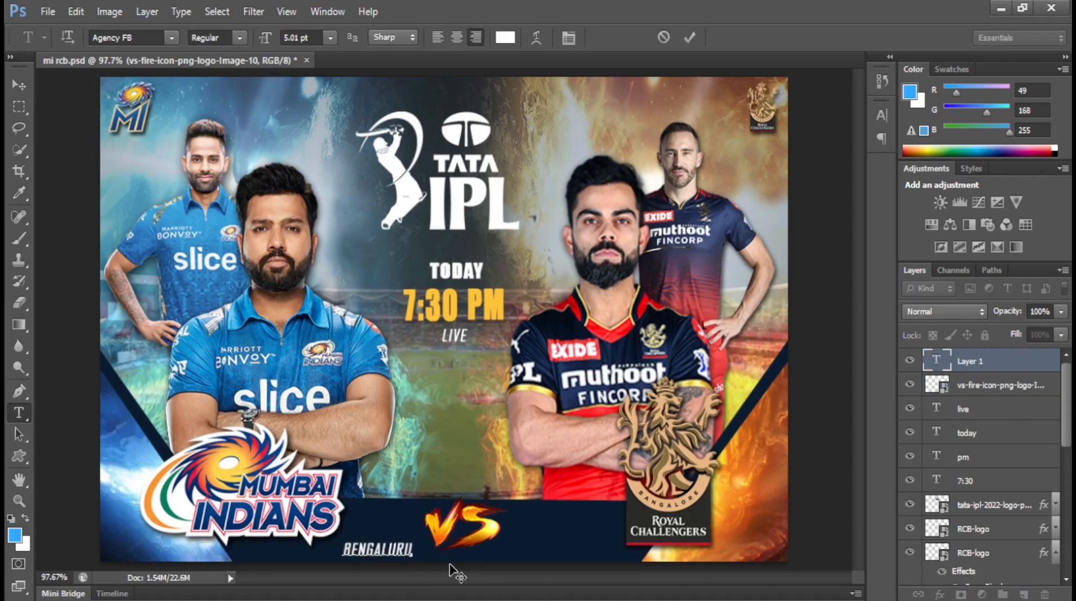
pyautogui.click(14, 87)
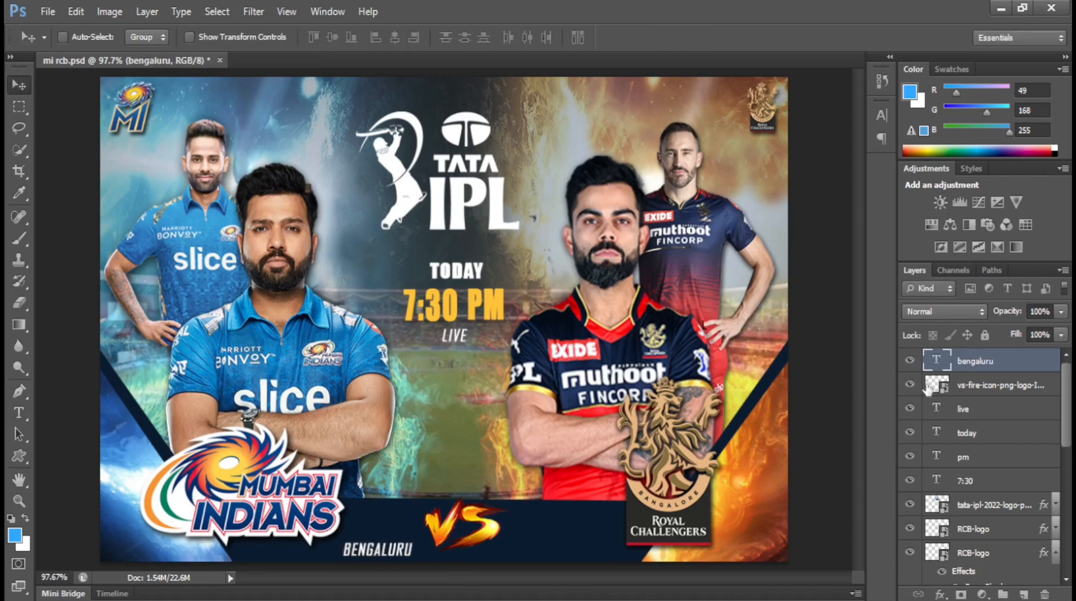
# Step: Turn off faux italic for the BENGALURU text
pyautogui.click(887, 119)
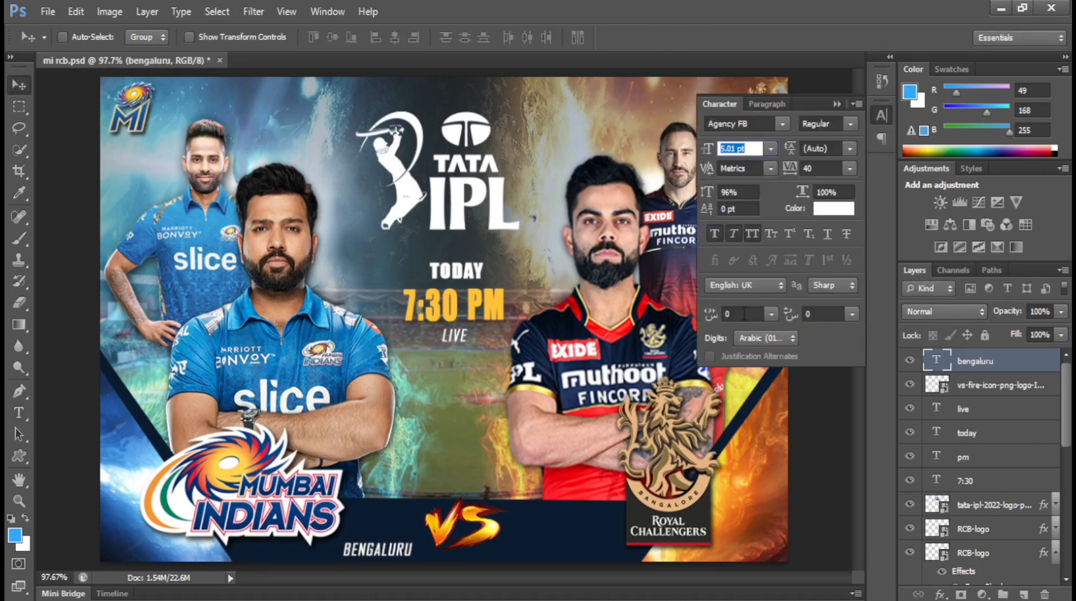
pyautogui.click(734, 230)
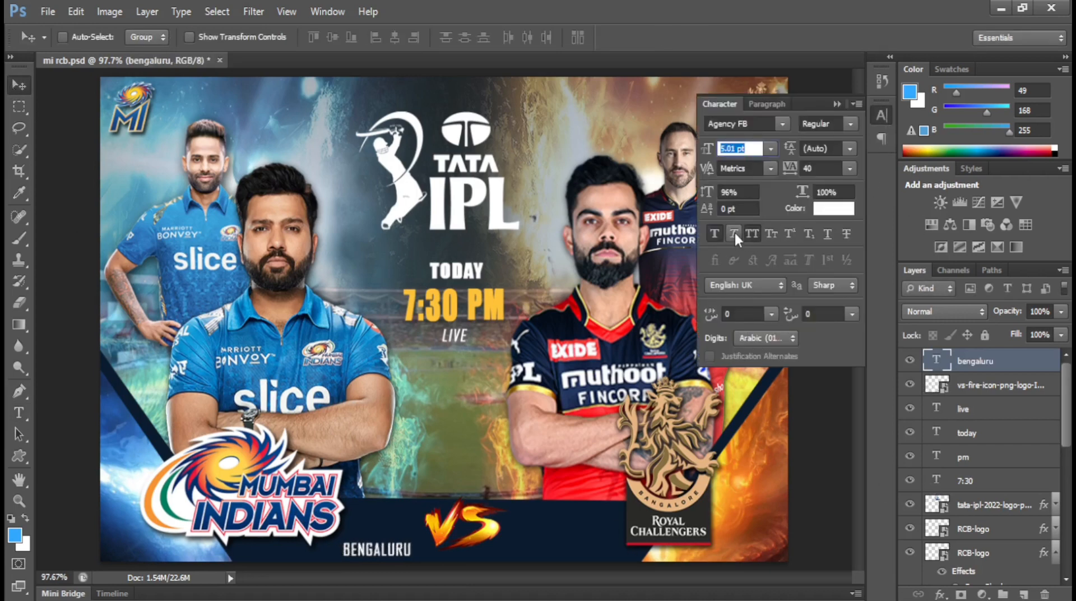
pyautogui.click(839, 101)
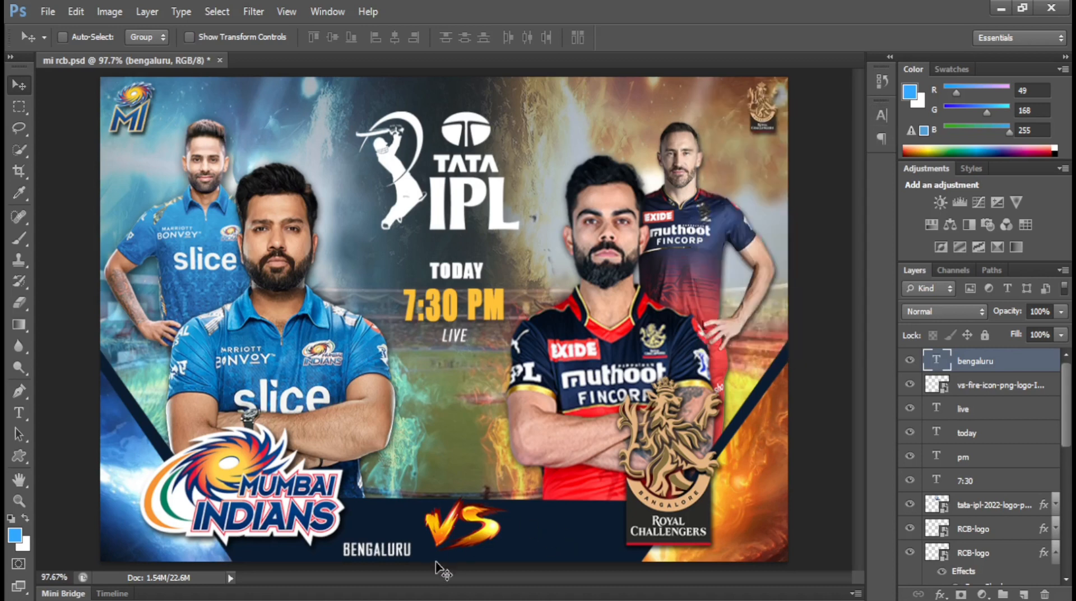
# Step: Move the BENGALURU text directly beneath the VS icon and set its font size to 4.01 pt
pyautogui.moveTo(412, 553); pyautogui.dragTo(487, 554)
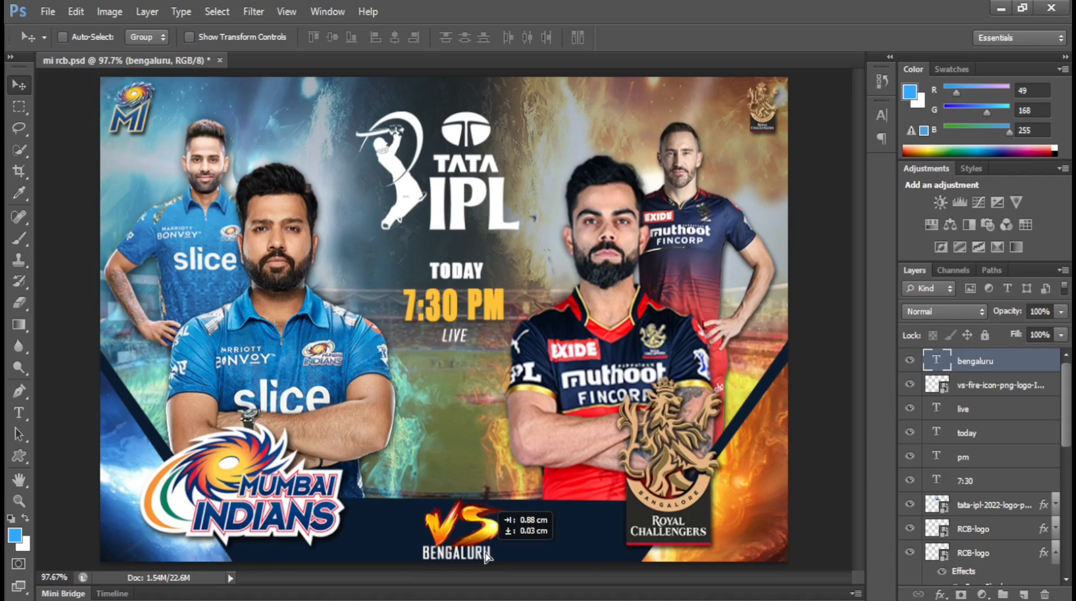
pyautogui.moveTo(485, 555); pyautogui.dragTo(485, 554)
pyautogui.click(881, 114)
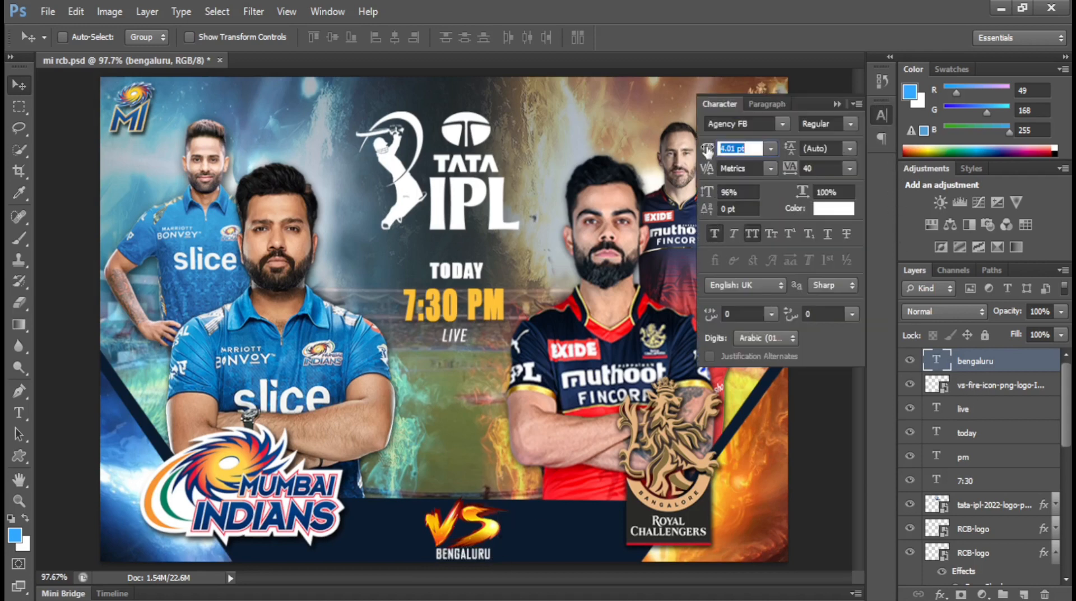
pyautogui.click(836, 104)
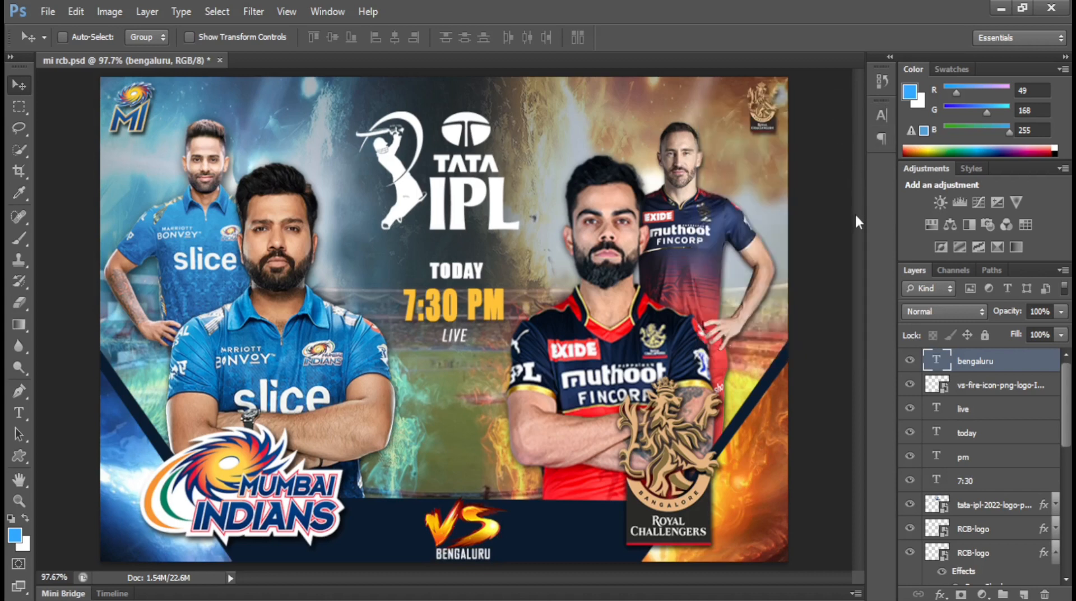
# Step: Nudge the BENGALURU text slightly to the left beneath the VS icon
pyautogui.press('Left')
pyautogui.press('Left')
pyautogui.press('Left')
pyautogui.press('Left')
pyautogui.press('Left')
pyautogui.press('Left')
pyautogui.press('Left')
pyautogui.press('Left')
pyautogui.press('Left')
pyautogui.press('Left')
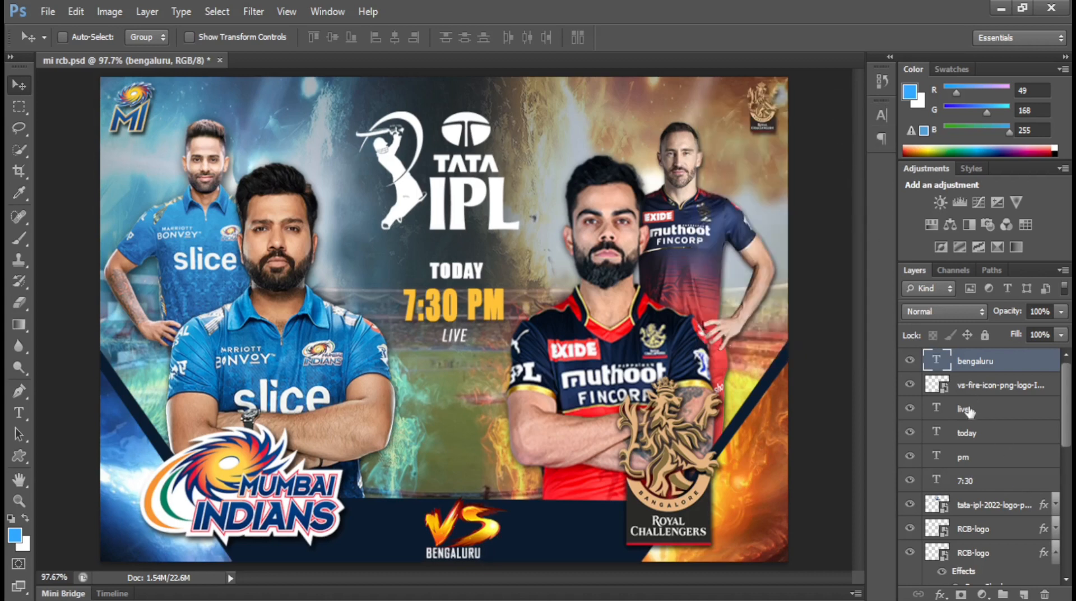
# Step: Scale the VS fire icon above the BENGALURU text down to 5.23% in width and height
pyautogui.click(976, 387)
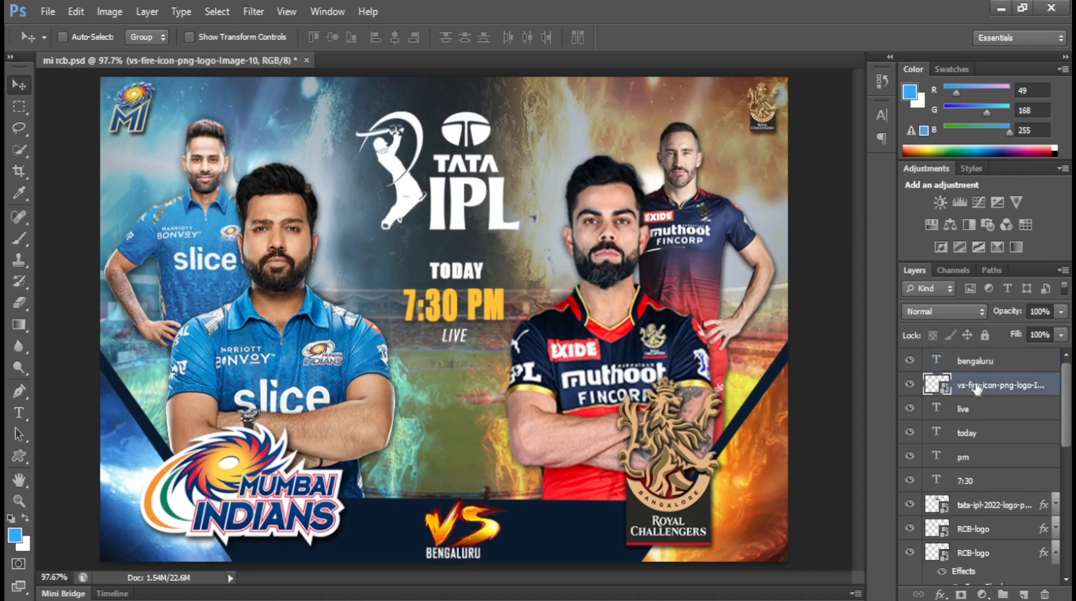
pyautogui.hotkey('ctrl', 't')
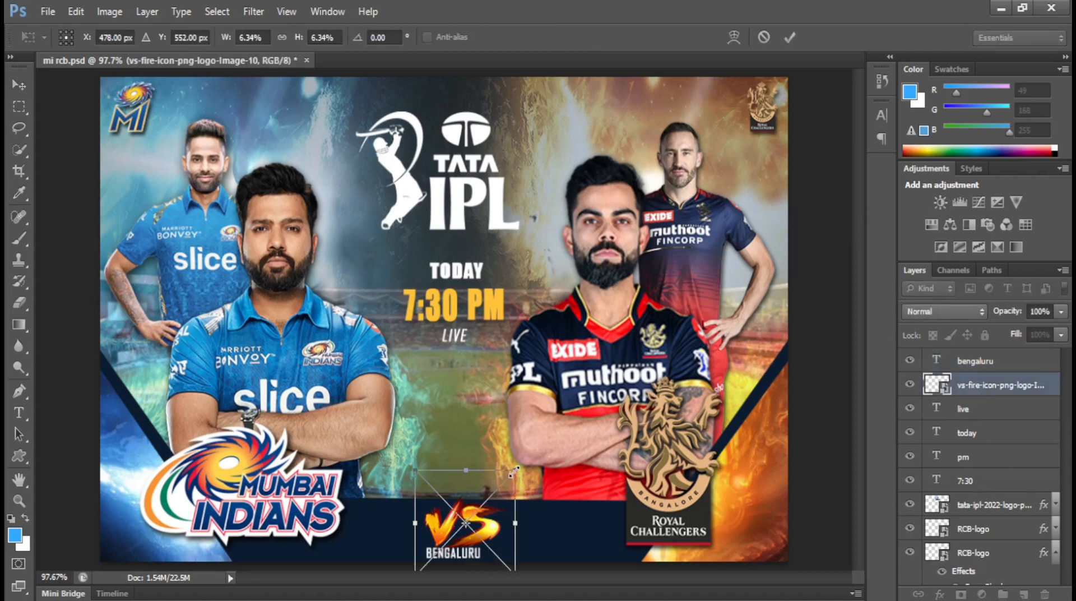
pyautogui.moveTo(514, 470); pyautogui.dragTo(505, 478)
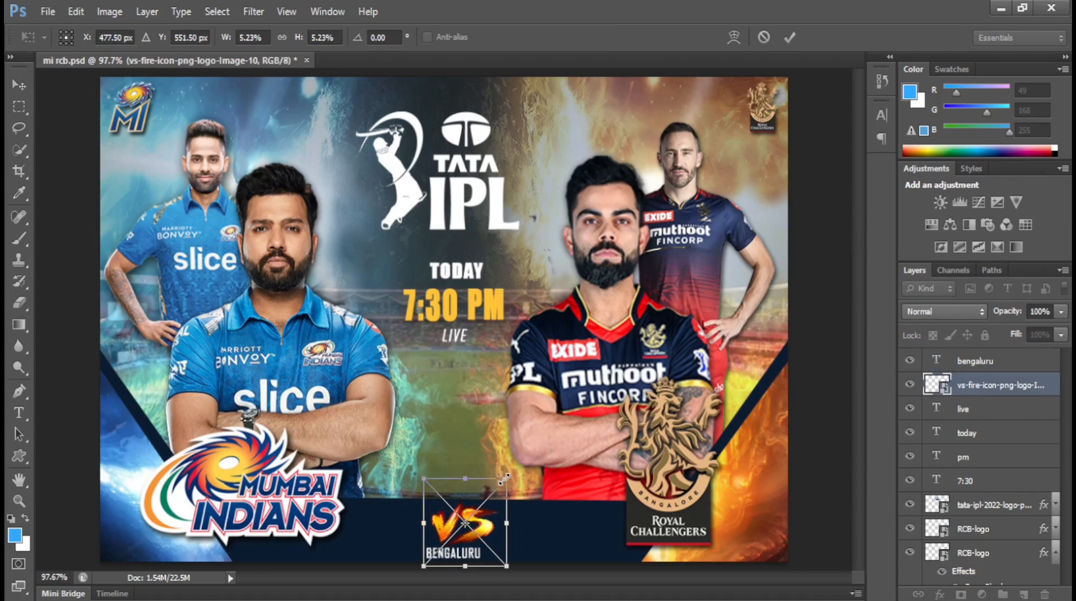
pyautogui.press('Return')
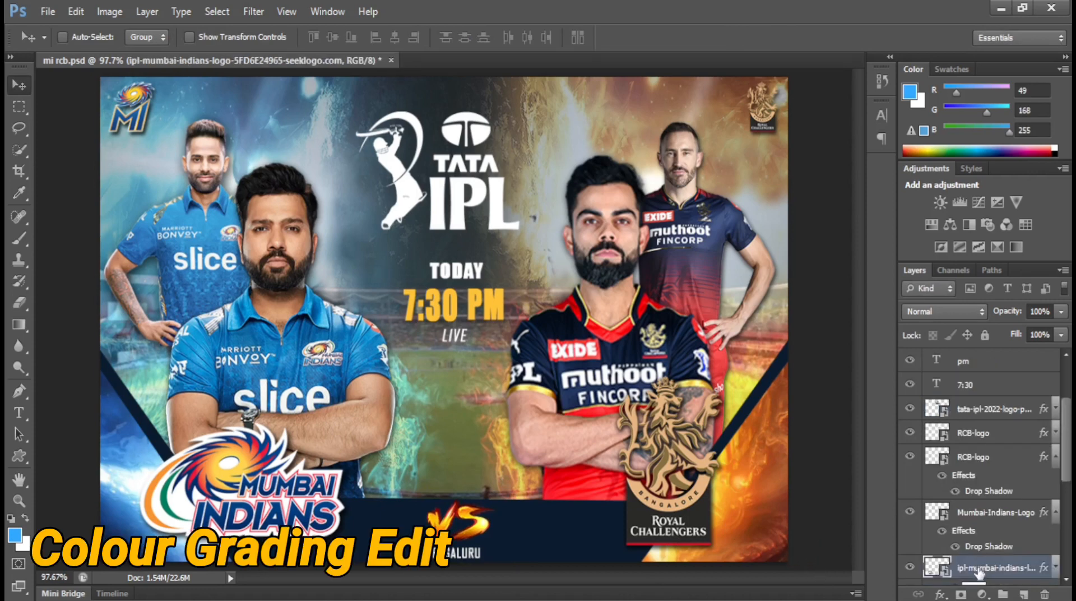
# Step: Add a Curves adjustment directly above the large Mumbai Indians logo layer, pulling the upper part of the RGB curve down to darken the poster
pyautogui.click(909, 567)
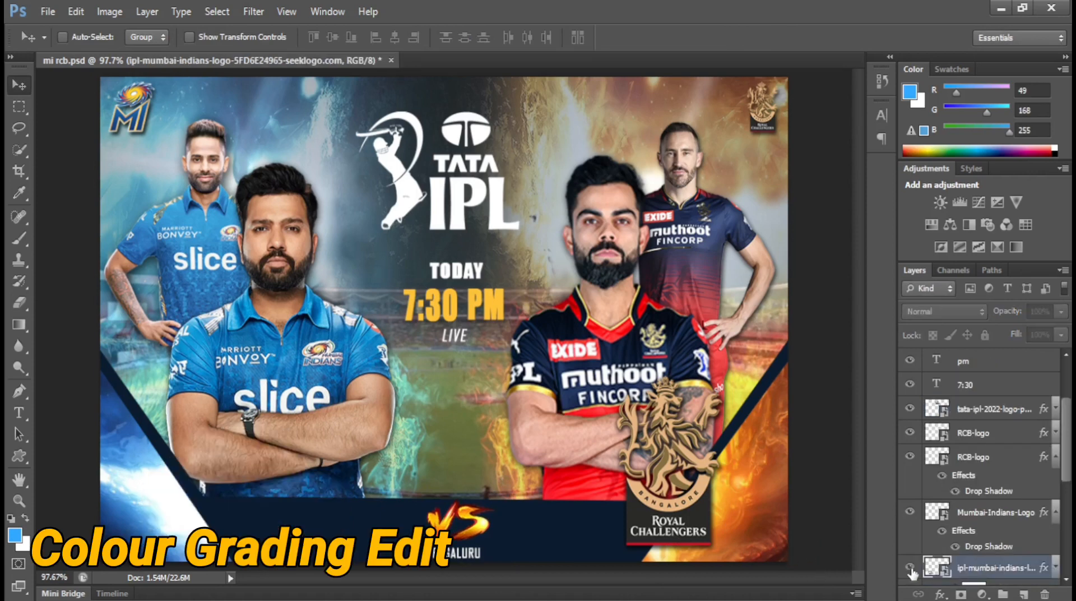
pyautogui.click(909, 566)
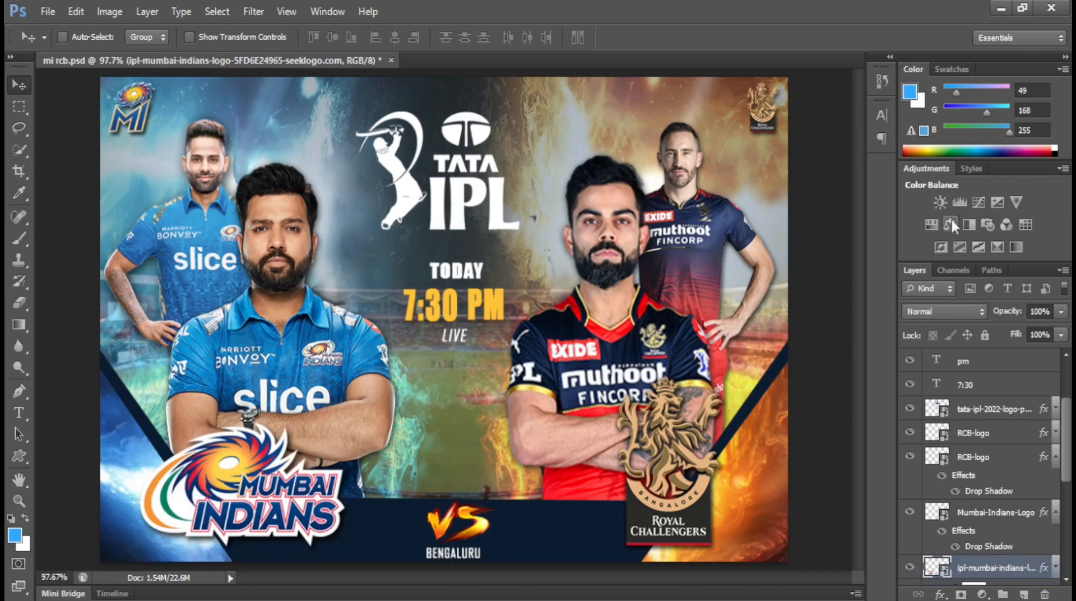
pyautogui.click(979, 202)
pyautogui.moveTo(595, 400); pyautogui.dragTo(612, 398)
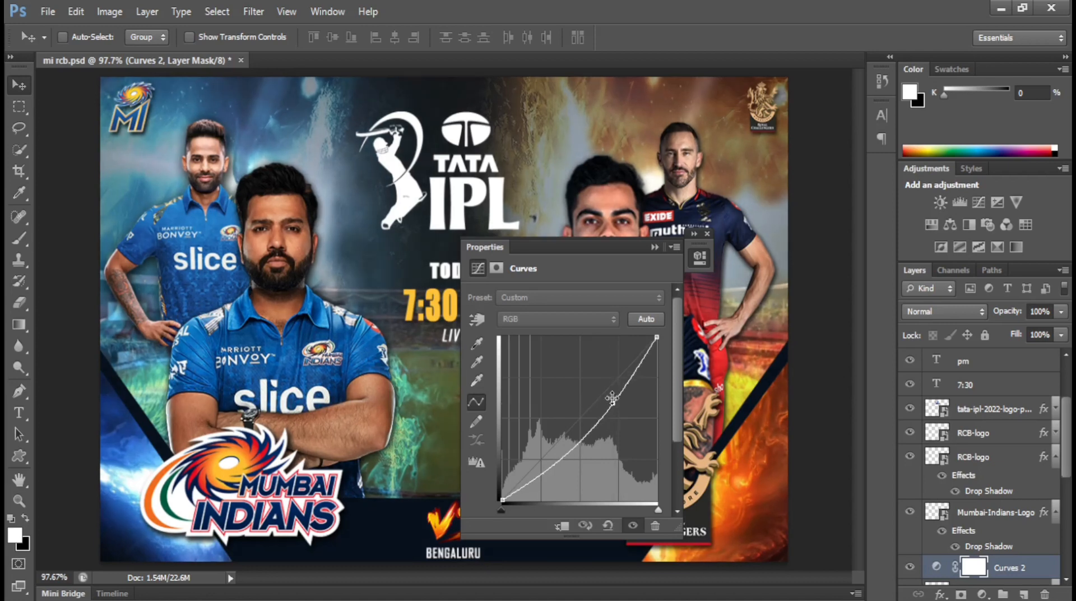
pyautogui.click(655, 246)
pyautogui.click(708, 234)
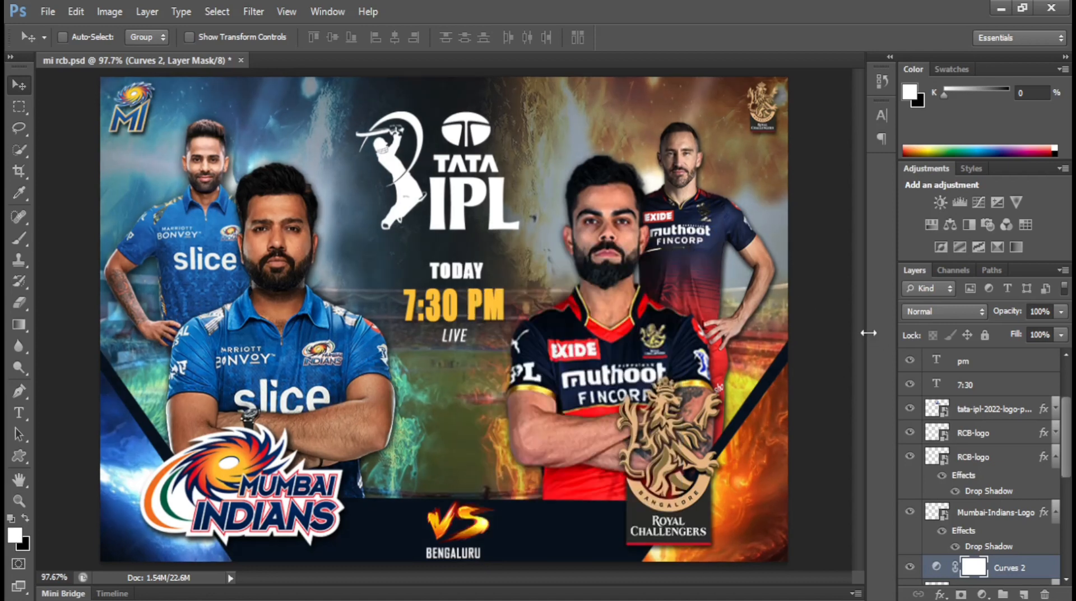